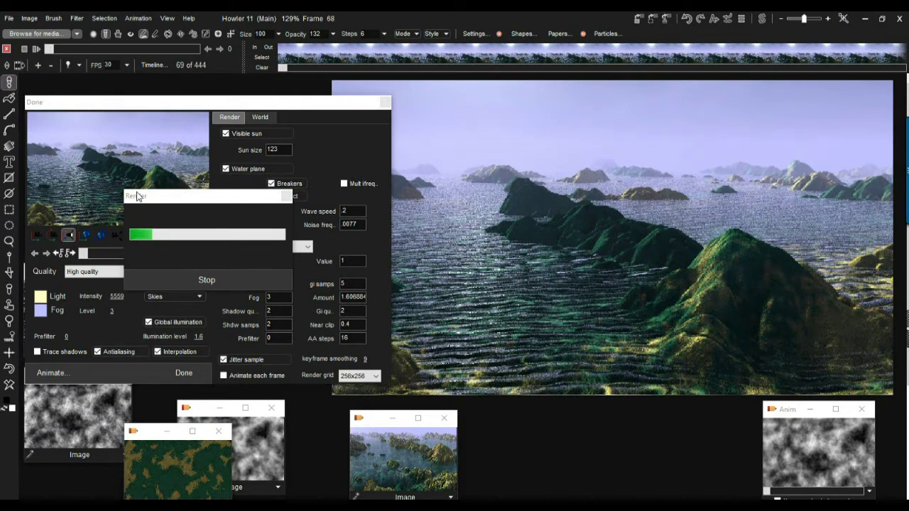
# Step: Stop the animation render in progress and close the 3D landscape renderer
pyautogui.moveTo(137, 198); pyautogui.dragTo(82, 134)
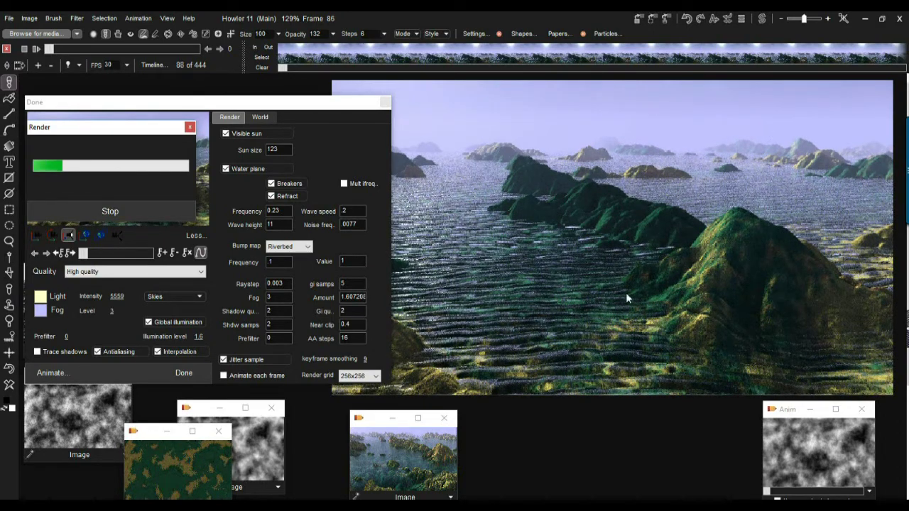
pyautogui.click(108, 211)
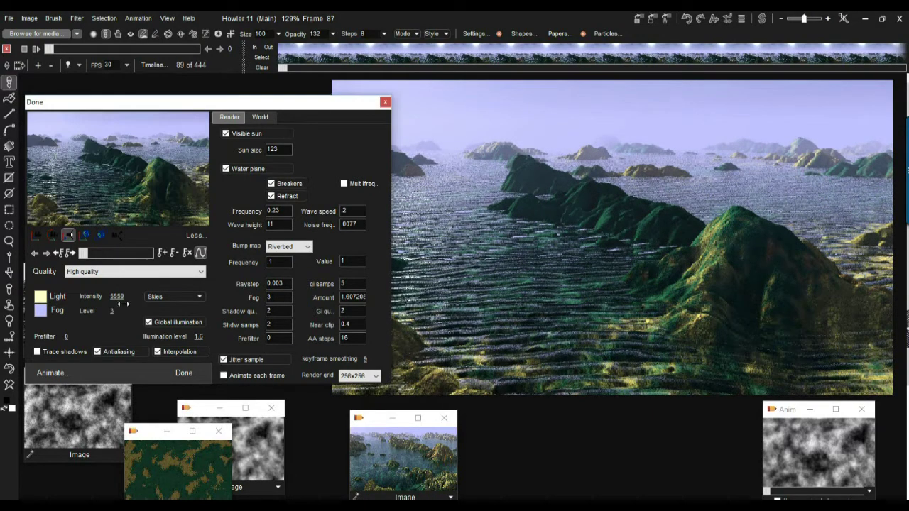
pyautogui.click(174, 373)
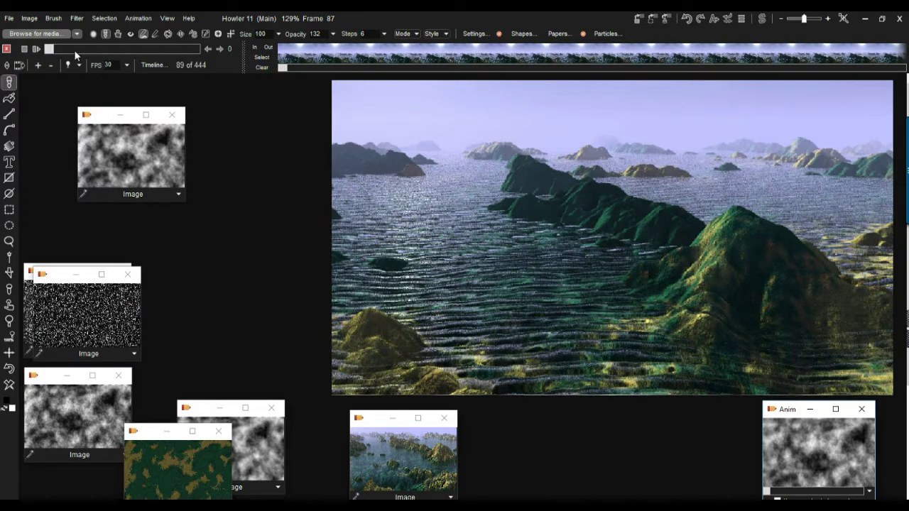
# Step: Play the rendered animation from the first frame, and inspect the water waves up close around frame 71
pyautogui.moveTo(51, 49)
pyautogui.mouseDown()
pyautogui.moveTo(73, 50)
pyautogui.moveTo(47, 50)
pyautogui.mouseUp()
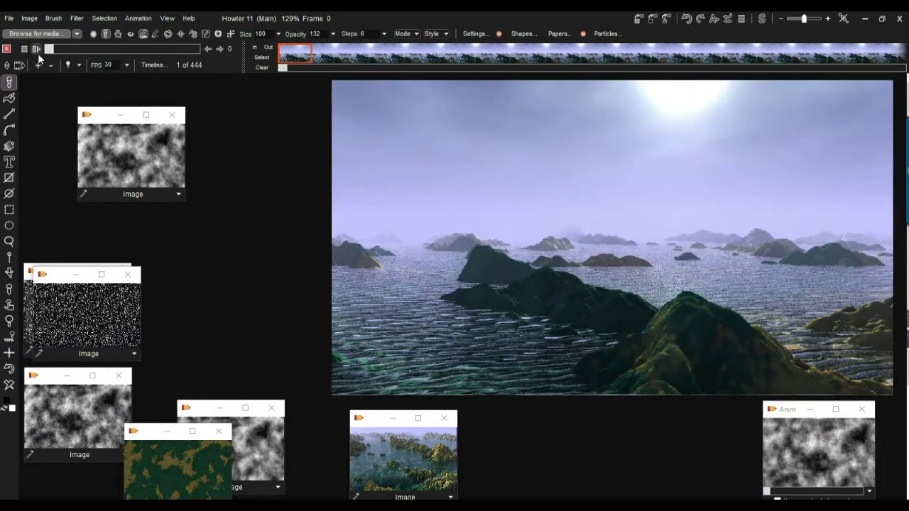
pyautogui.click(36, 49)
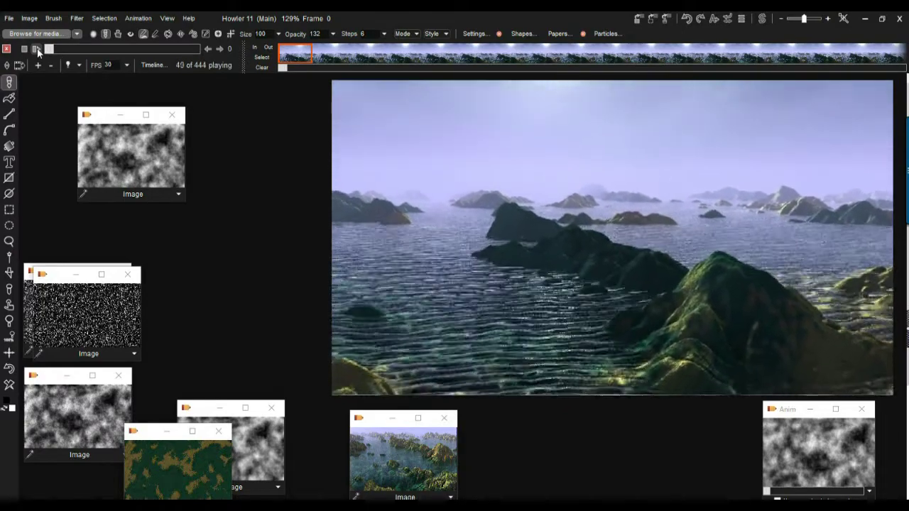
pyautogui.click(73, 49)
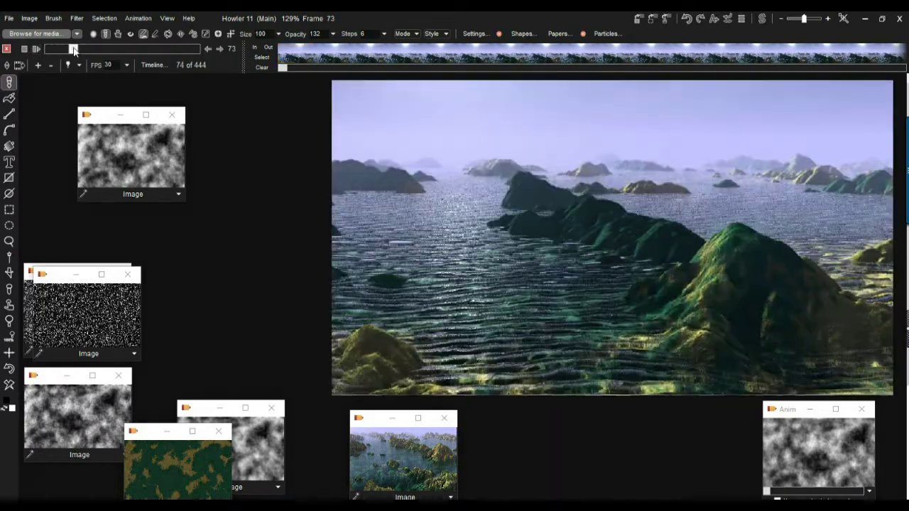
pyautogui.scroll(4, 536, 290)
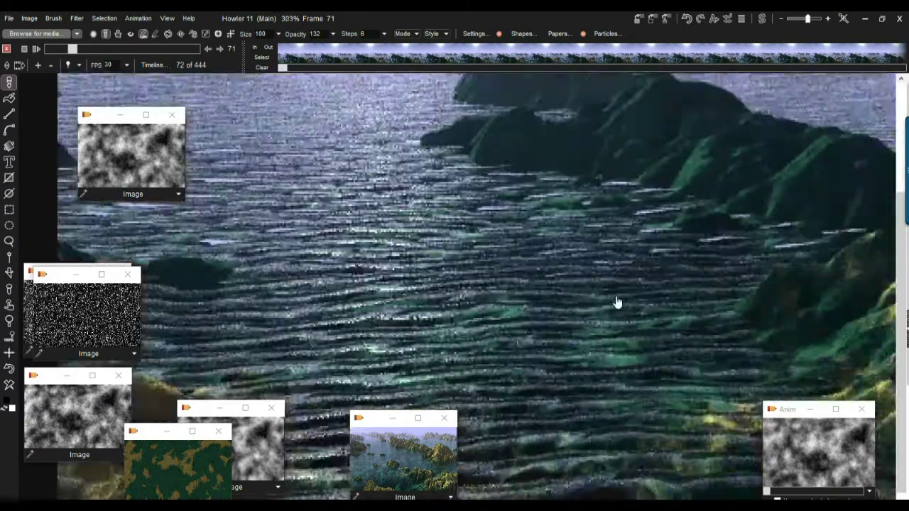
pyautogui.scroll(-4, 625, 307)
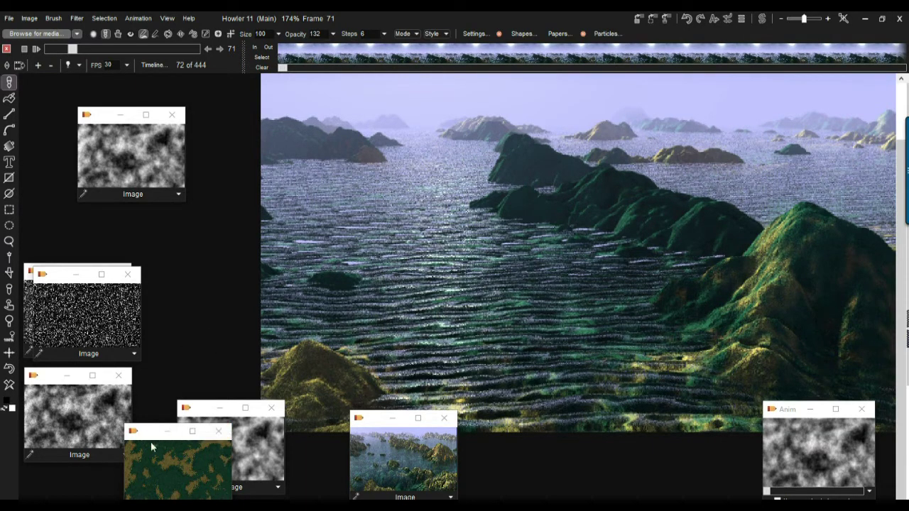
# Step: Move the green-and-brown texture image clear of the stored images behind it and dismiss the system restart notification
pyautogui.moveTo(150, 438); pyautogui.dragTo(169, 390)
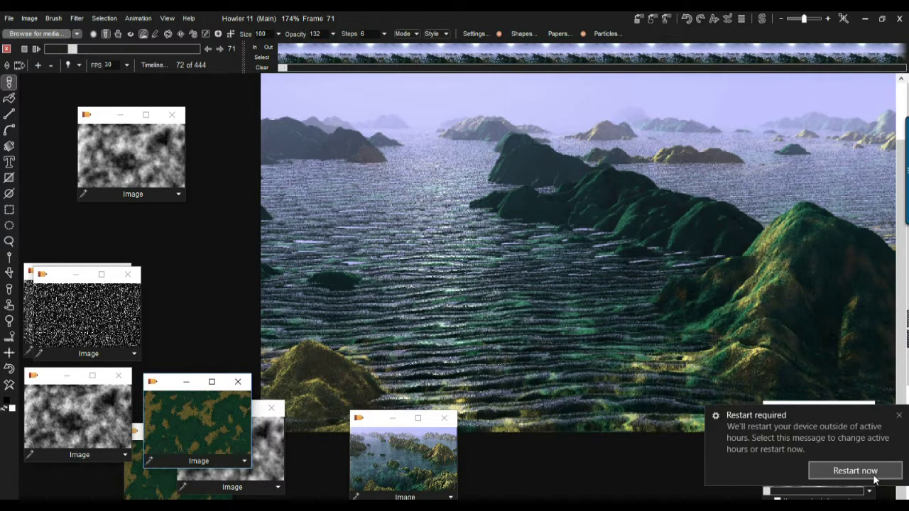
pyautogui.click(899, 417)
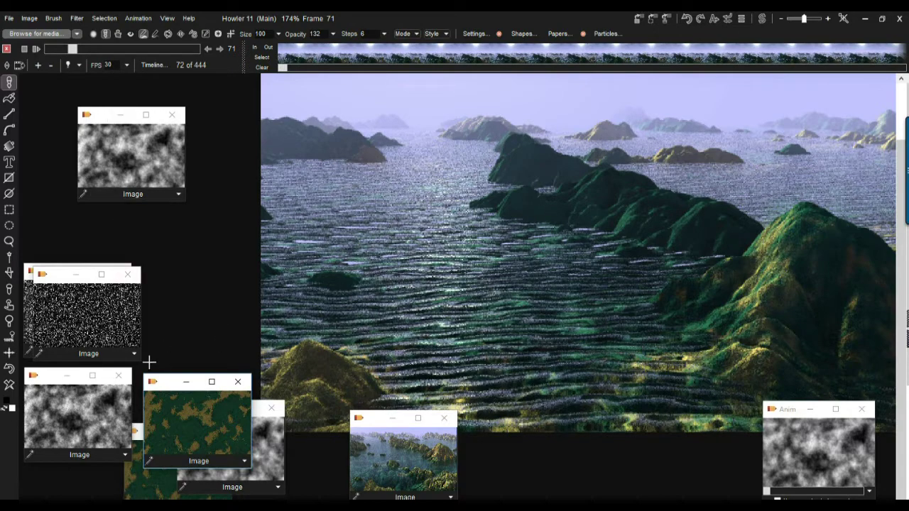
# Step: Bring the stored greyscale elevation maps onto the canvas and examine the fine erosion detail of the second one
pyautogui.click(70, 413)
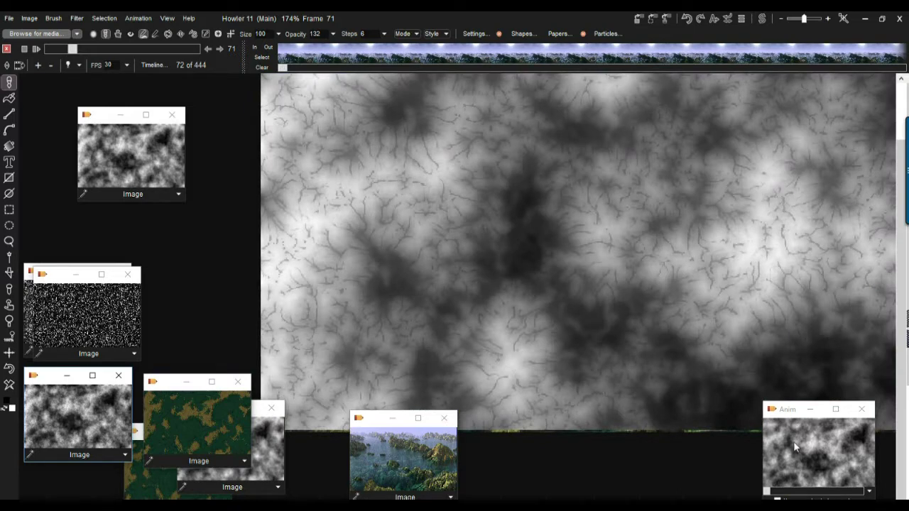
pyautogui.click(155, 160)
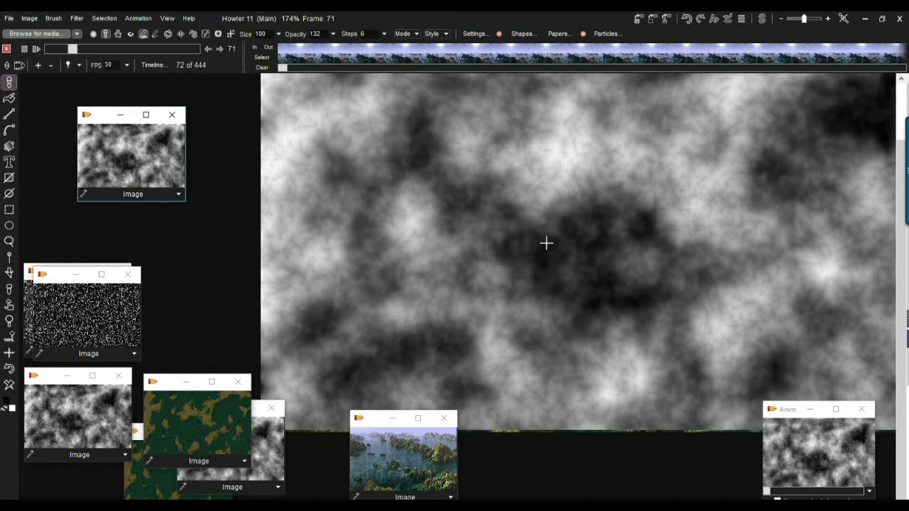
pyautogui.scroll(3, 627, 250)
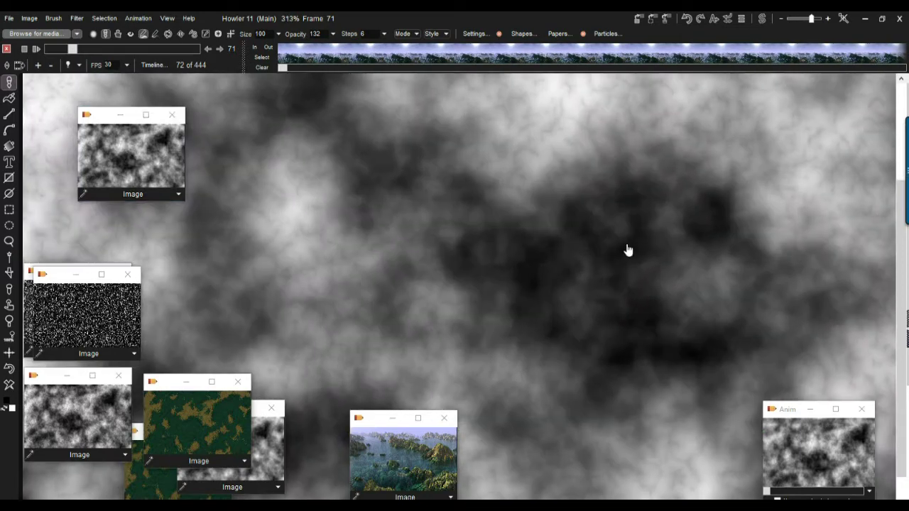
pyautogui.scroll(2, 521, 324)
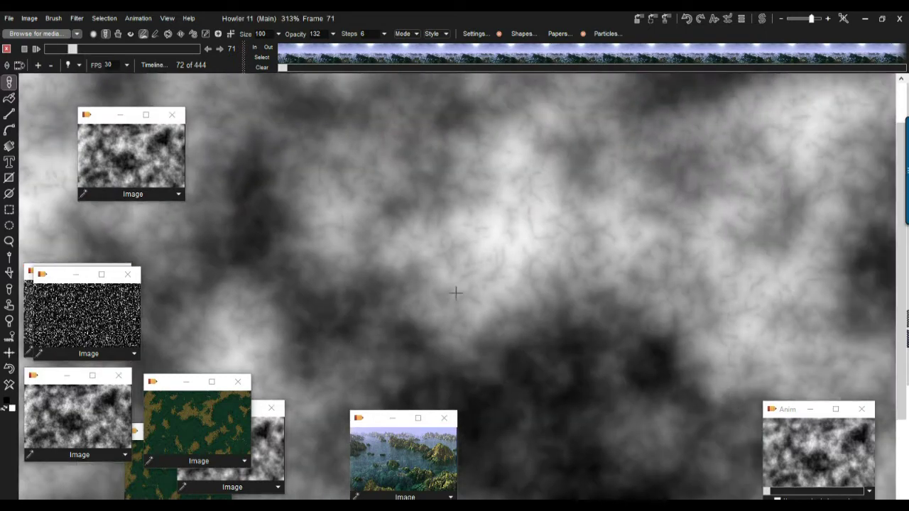
pyautogui.scroll(4, 583, 220)
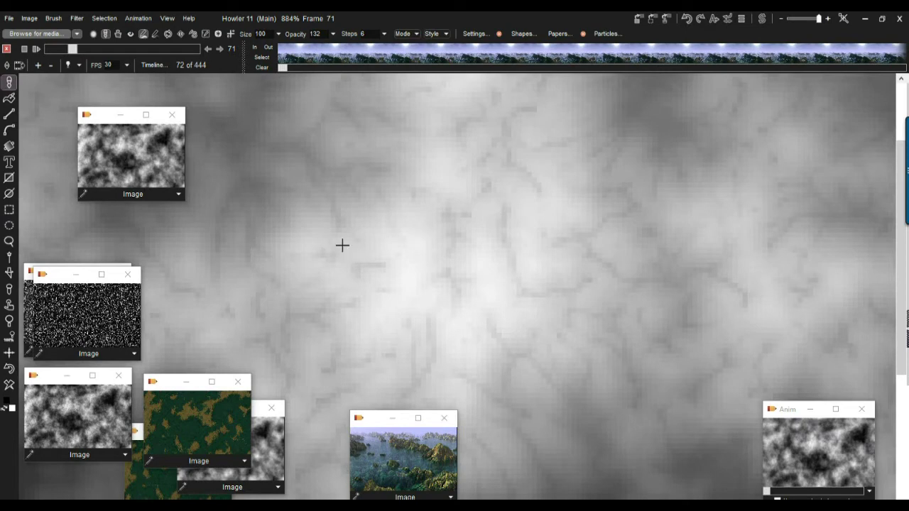
pyautogui.scroll(-1, 529, 260)
pyautogui.scroll(-5, 529, 261)
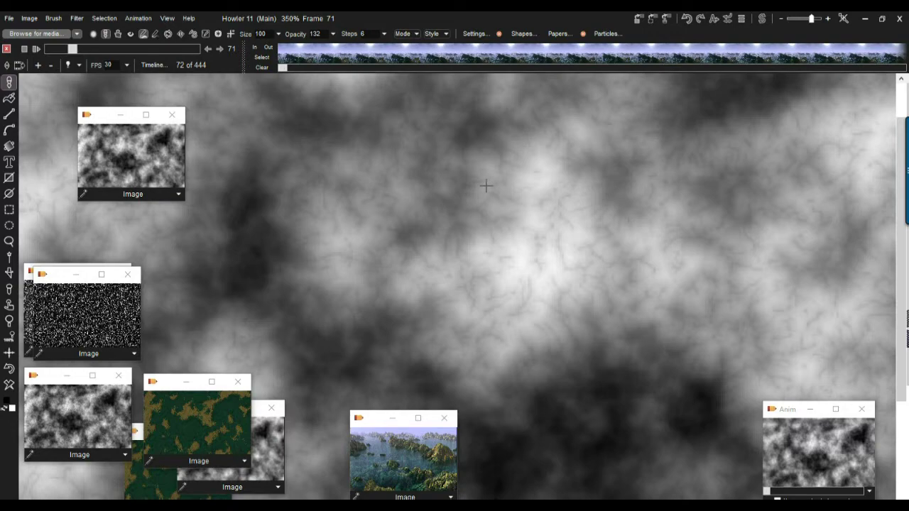
pyautogui.scroll(-2, 454, 187)
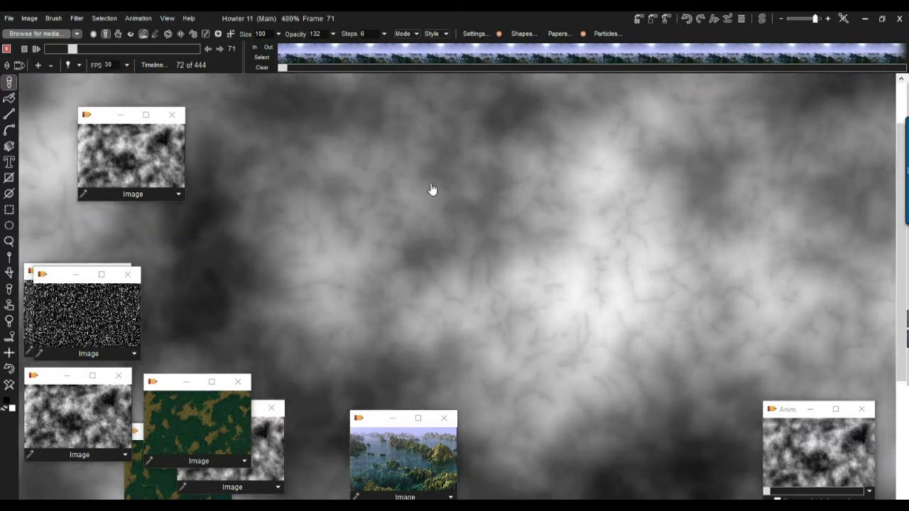
pyautogui.scroll(-2, 320, 211)
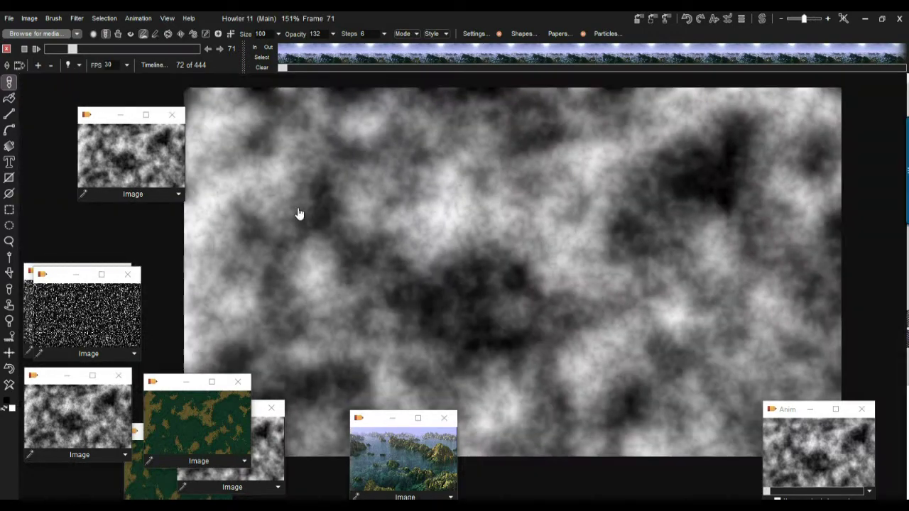
# Step: Render a seamless two-tone plasma noise in white and black over the canvas, with scale 7 and Opaque mode
pyautogui.click(77, 18)
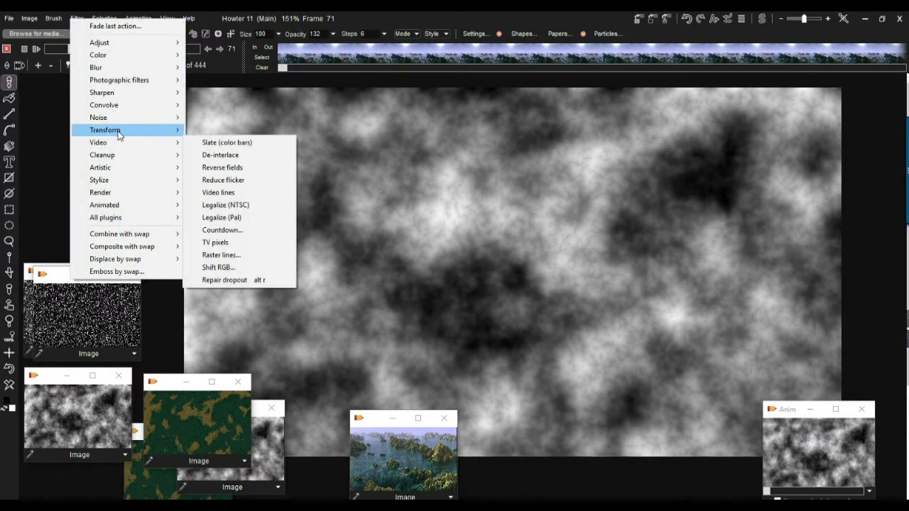
pyautogui.moveTo(119, 196)
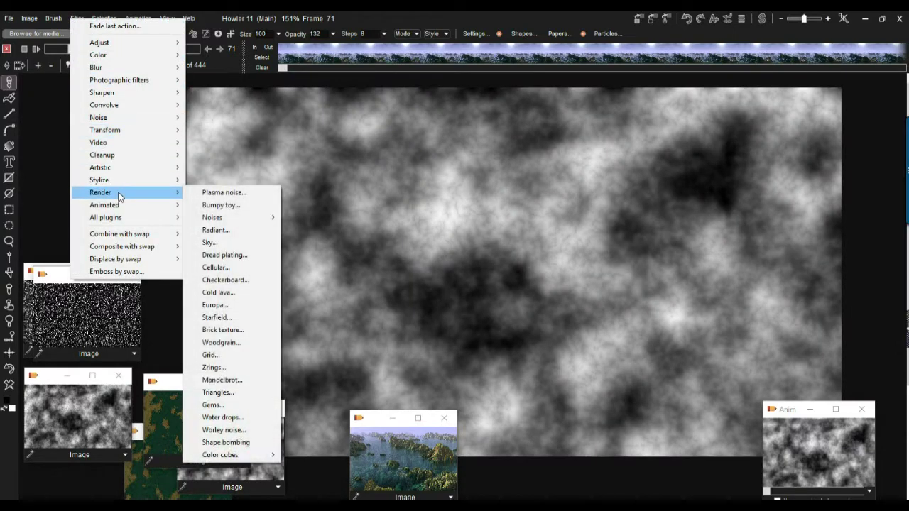
pyautogui.click(238, 198)
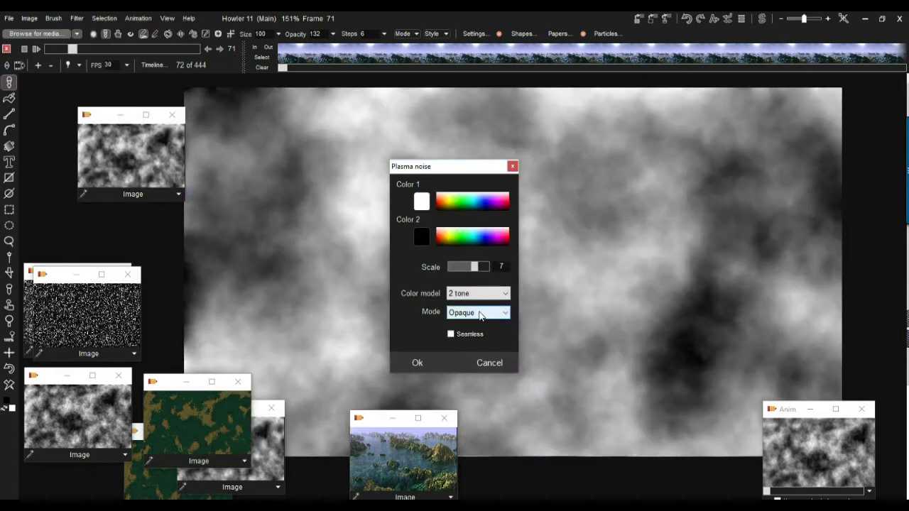
pyautogui.click(480, 316)
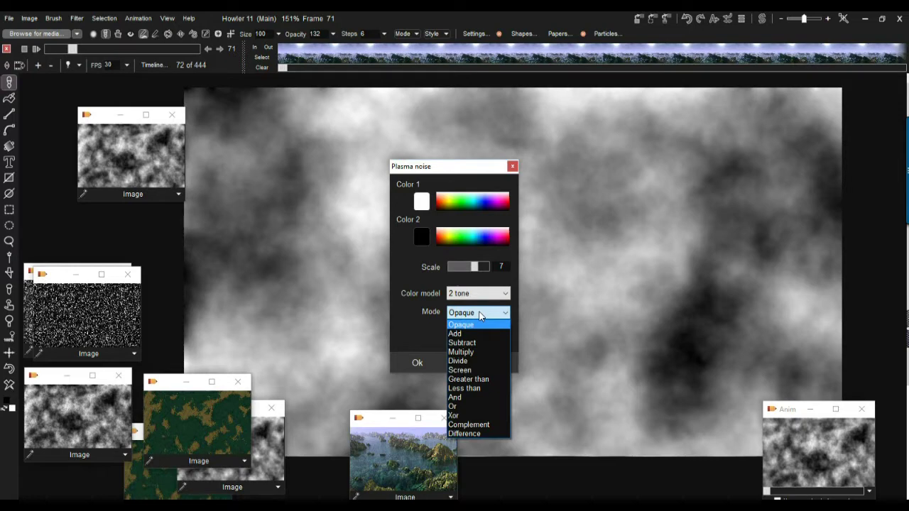
pyautogui.click(480, 316)
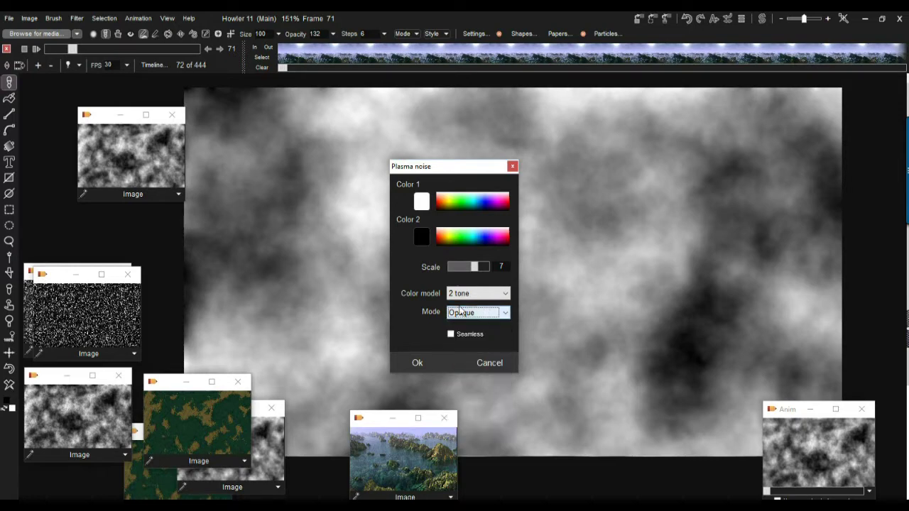
pyautogui.click(469, 335)
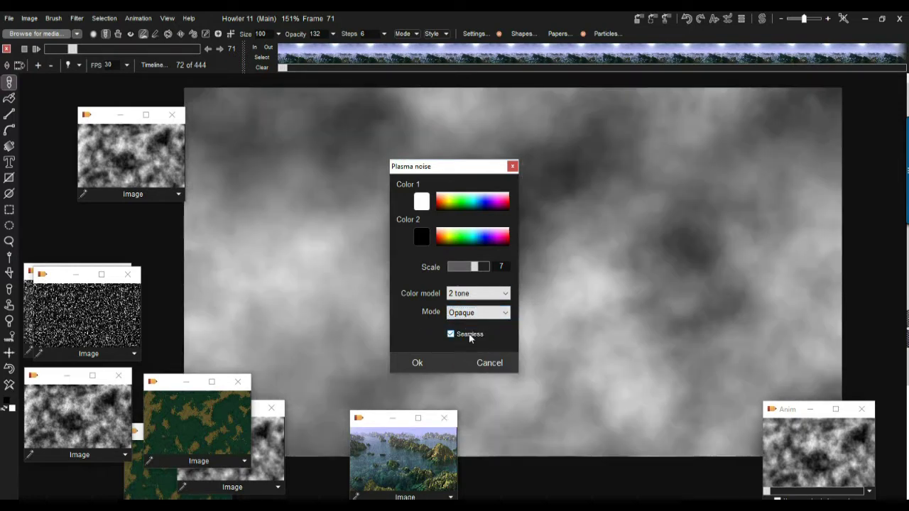
pyautogui.moveTo(464, 171); pyautogui.dragTo(283, 122)
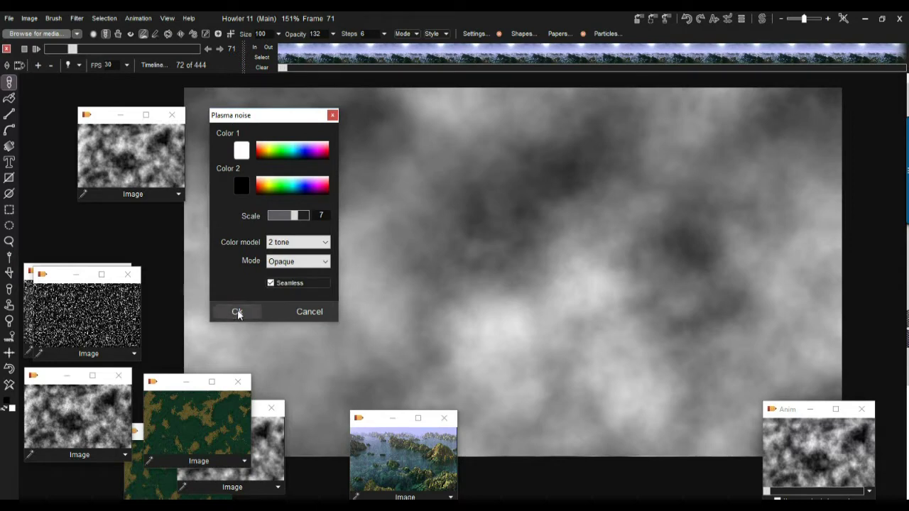
pyautogui.moveTo(296, 215)
pyautogui.mouseDown()
pyautogui.moveTo(284, 217)
pyautogui.moveTo(297, 219)
pyautogui.mouseUp()
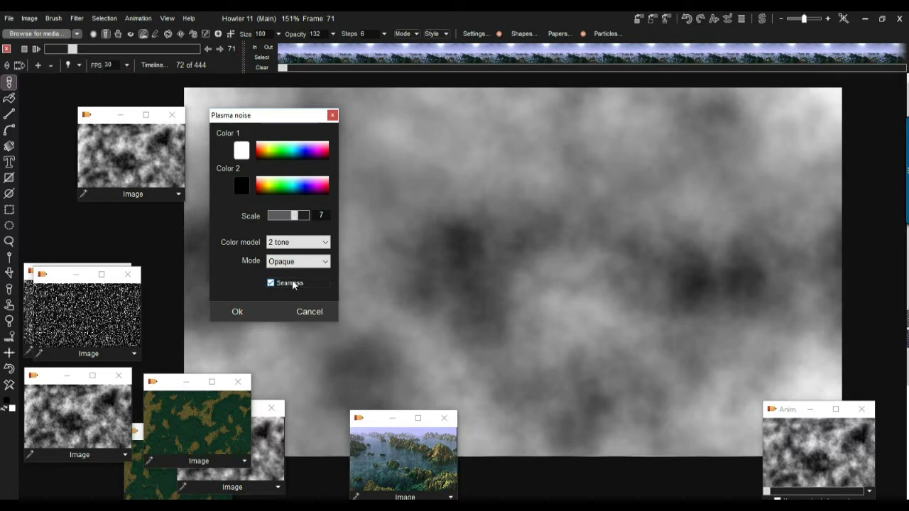
pyautogui.click(239, 312)
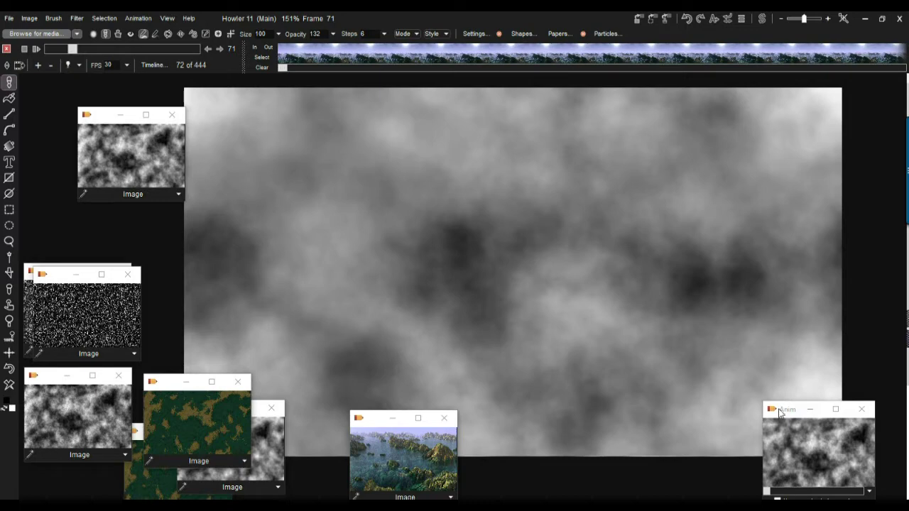
# Step: Move the Anim image window clear of the noise and expand the dynamic range of the current image only, not the animation
pyautogui.moveTo(787, 412); pyautogui.dragTo(703, 465)
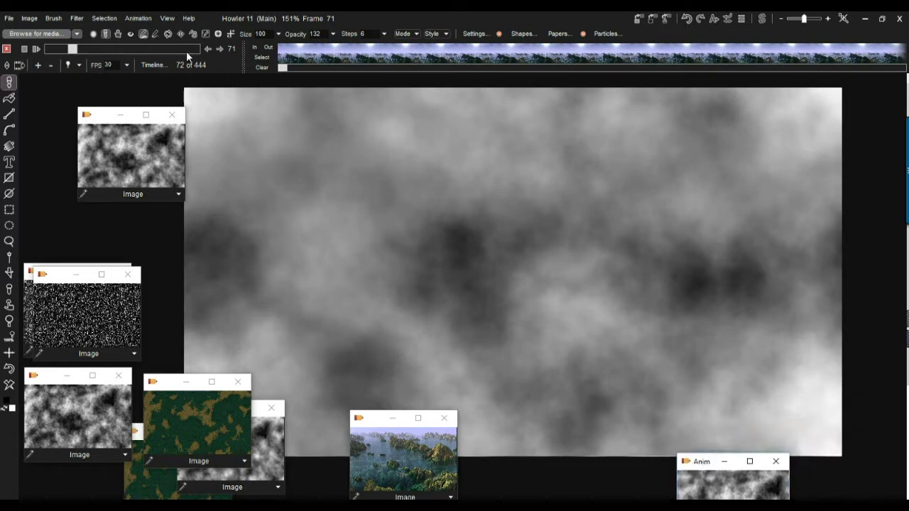
pyautogui.click(30, 19)
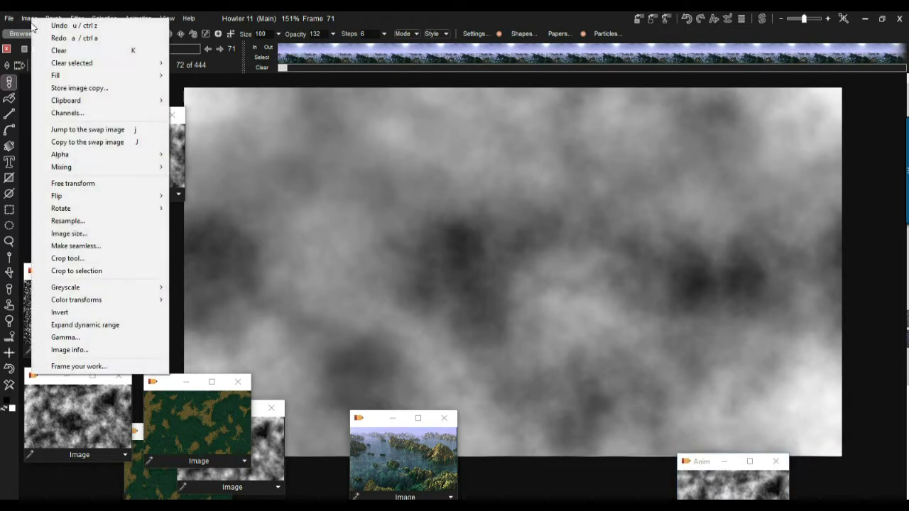
pyautogui.click(129, 325)
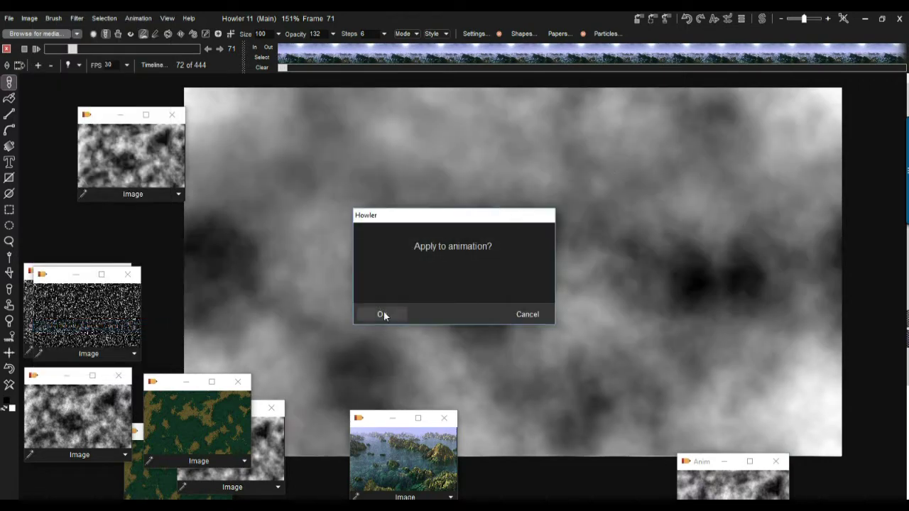
pyautogui.click(529, 315)
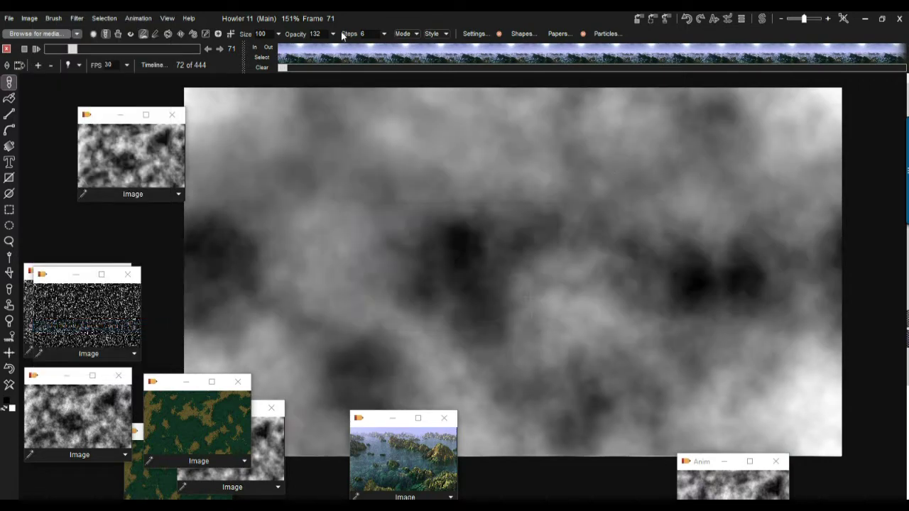
# Step: Free the 444-frame animation from memory and hide the animation controls
pyautogui.click(137, 19)
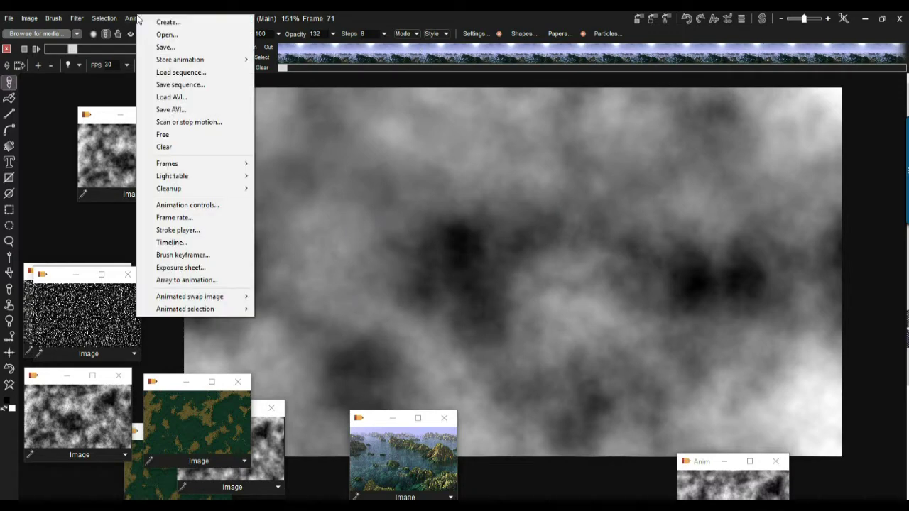
pyautogui.click(187, 140)
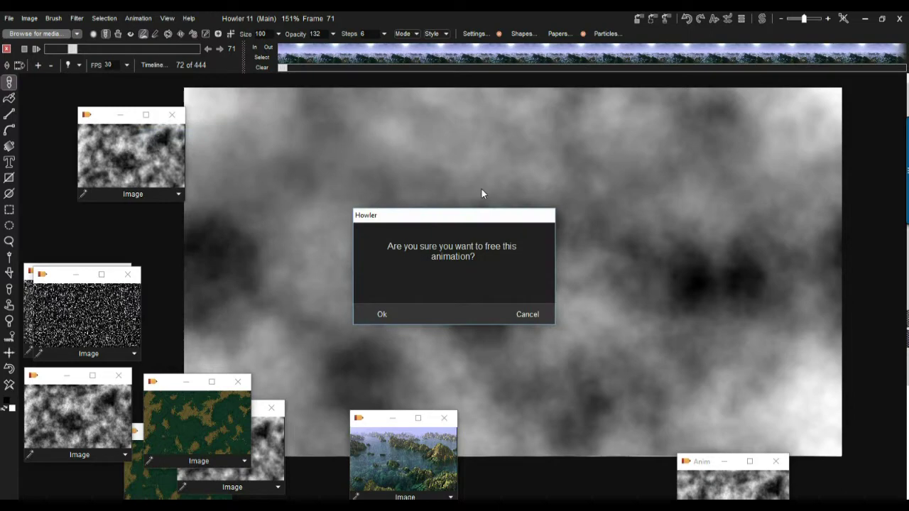
pyautogui.click(380, 314)
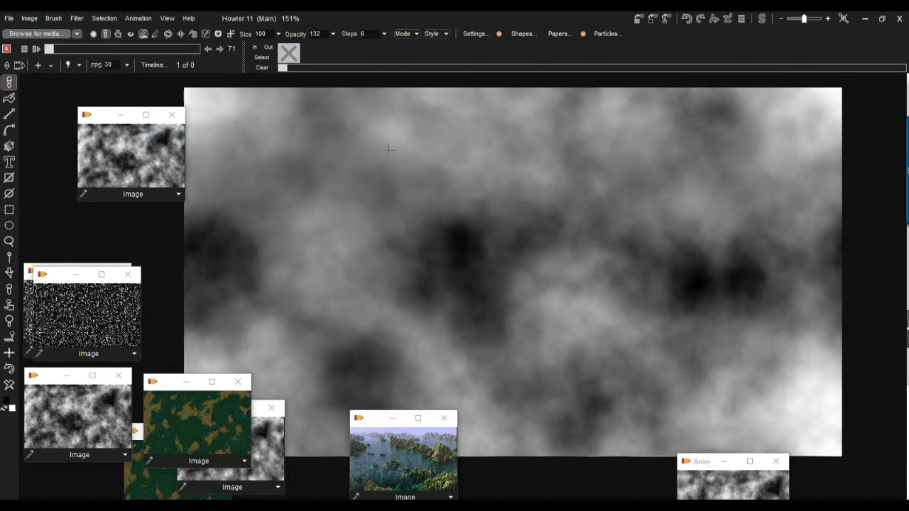
pyautogui.click(8, 48)
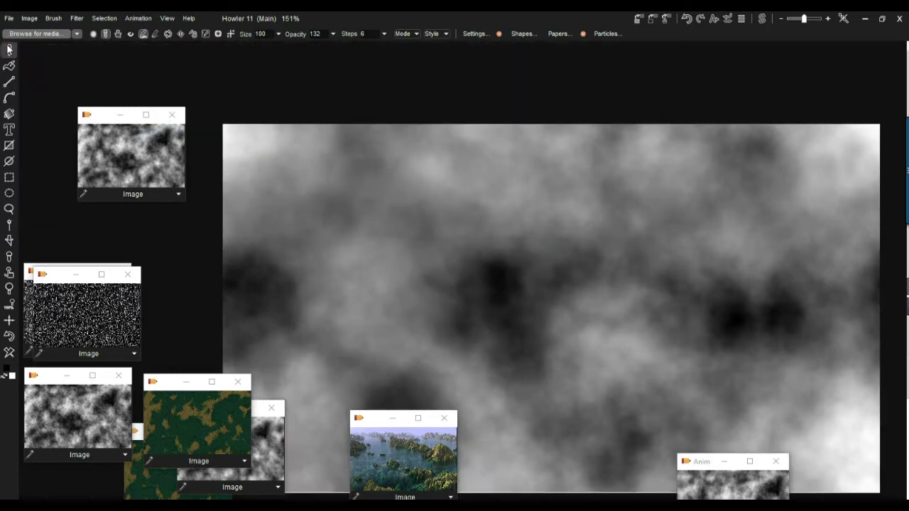
# Step: Render a second seamless two-tone white-and-black plasma noise over the image, with scale 7 and Less than mode
pyautogui.moveTo(539, 278); pyautogui.dragTo(542, 219)
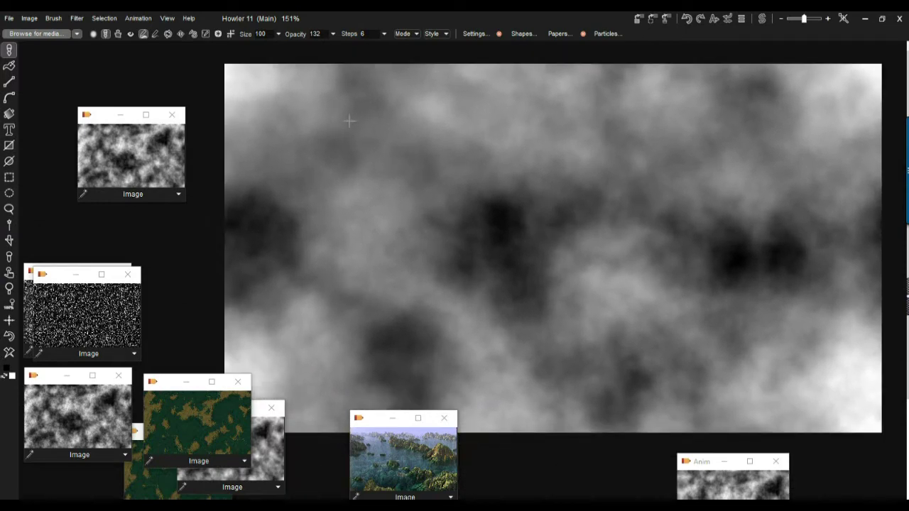
pyautogui.click(76, 18)
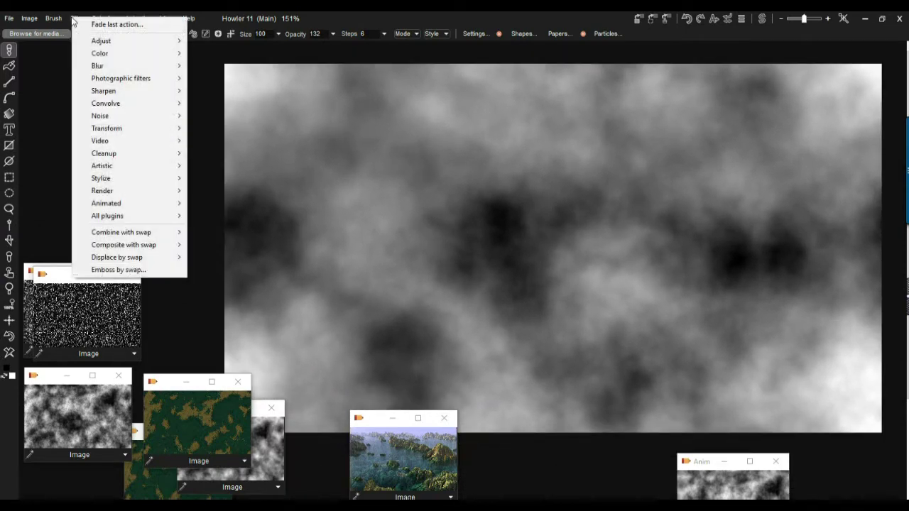
pyautogui.moveTo(151, 132)
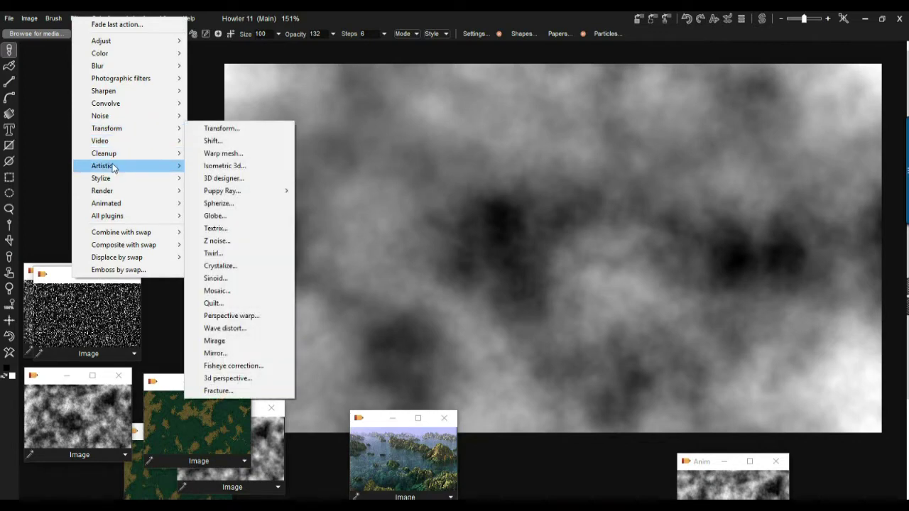
pyautogui.moveTo(151, 191)
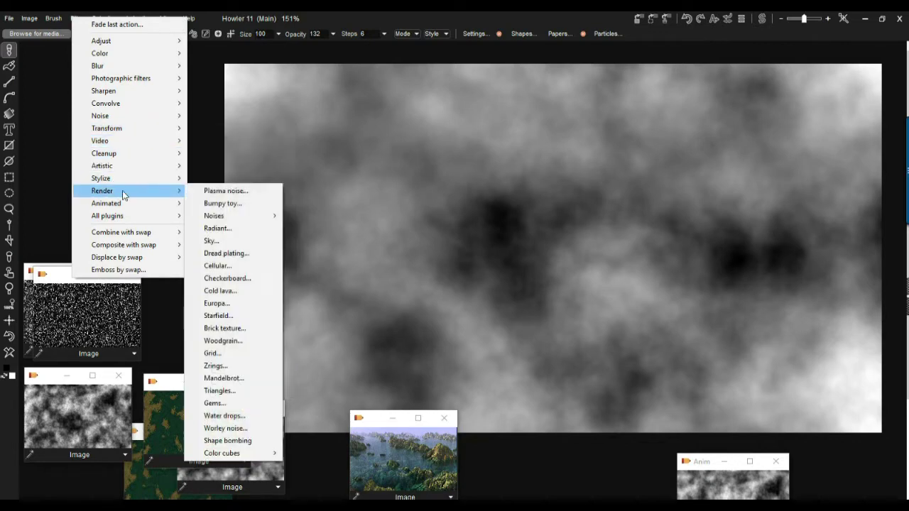
pyautogui.click(226, 191)
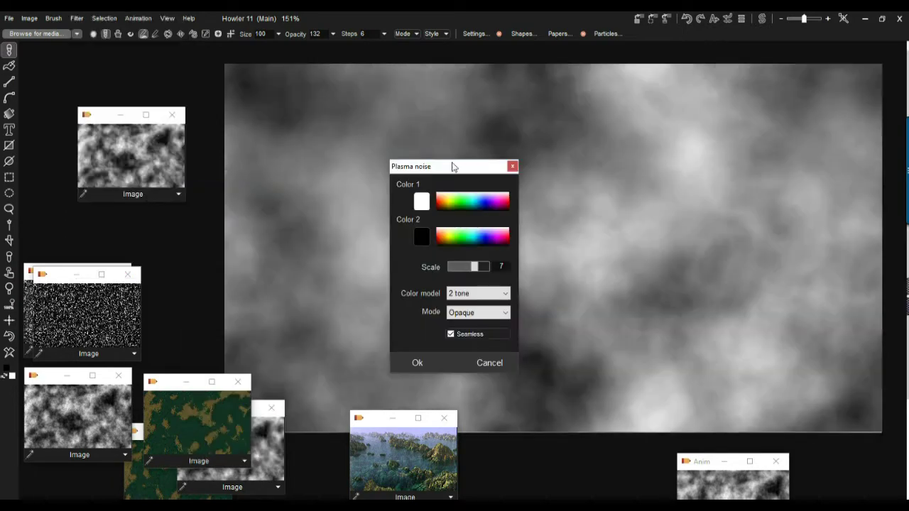
pyautogui.moveTo(438, 165); pyautogui.dragTo(252, 134)
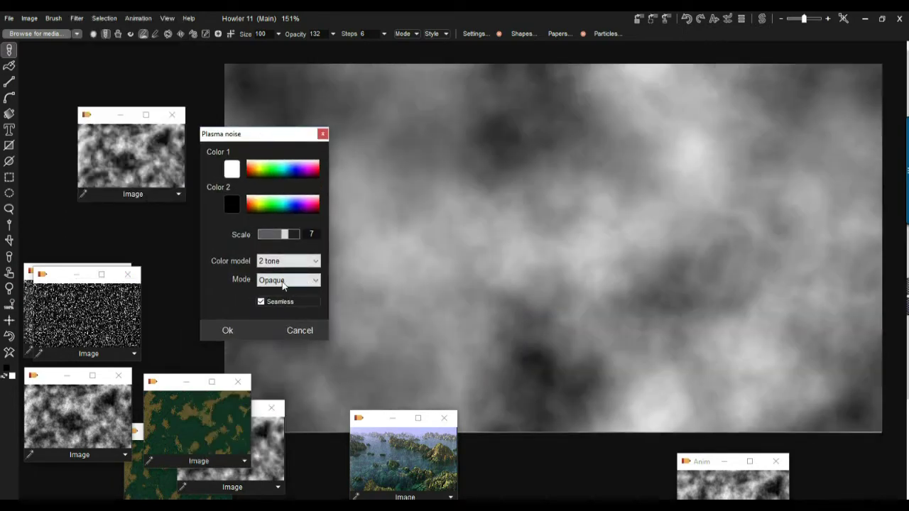
pyautogui.click(293, 282)
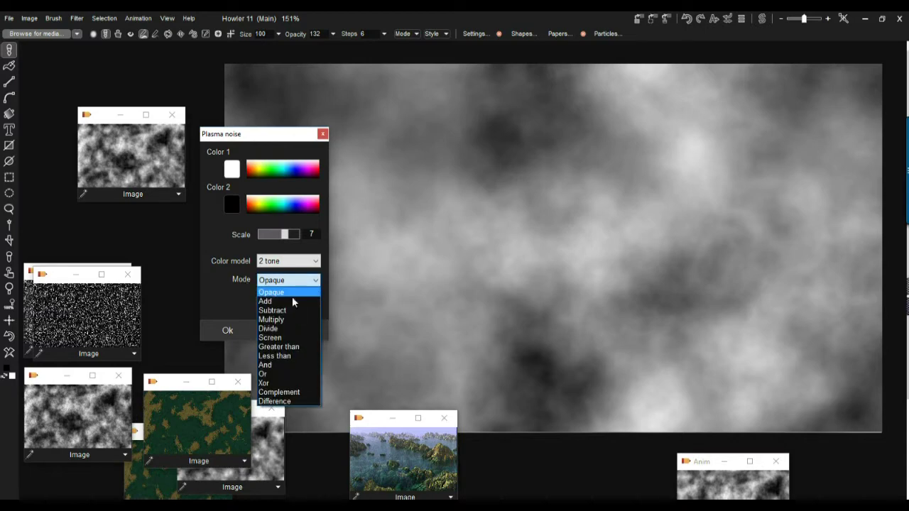
pyautogui.click(301, 356)
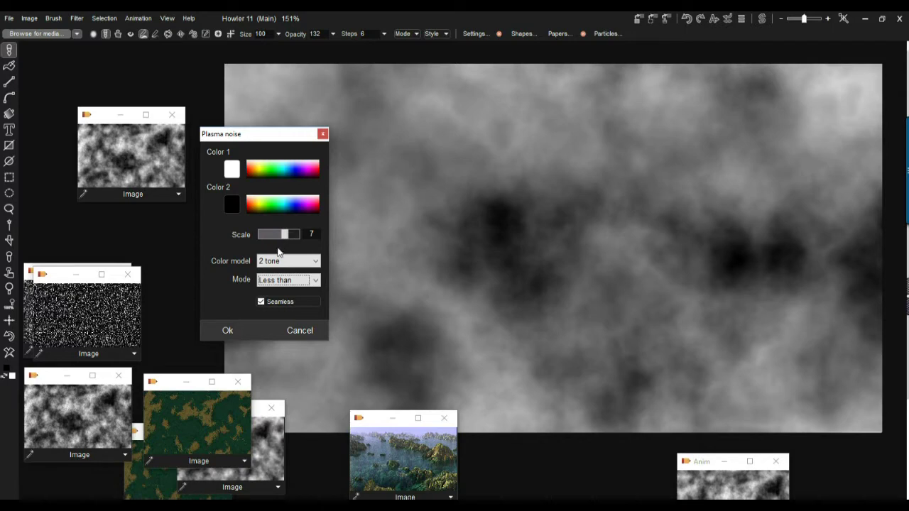
pyautogui.click(286, 235)
pyautogui.click(288, 239)
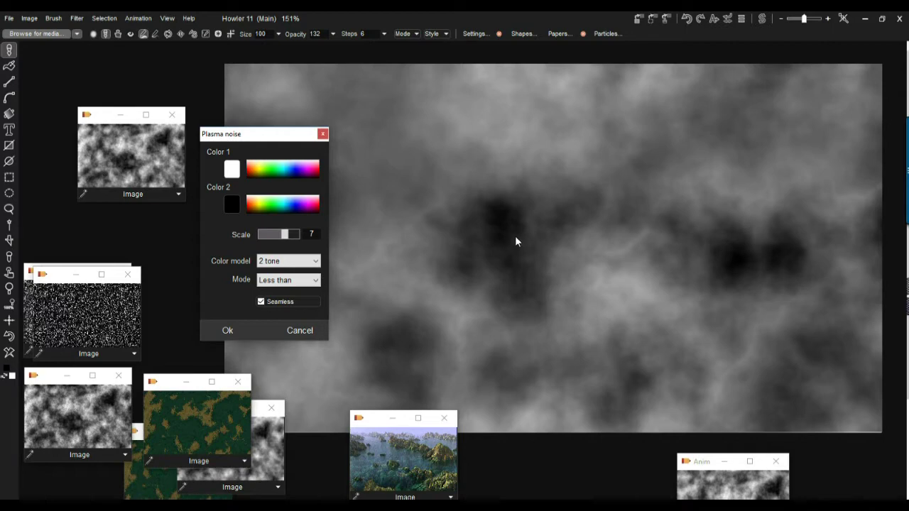
pyautogui.click(228, 331)
# Step: Expand the image's dynamic range, then shape its RGB curve into a staircase with about four rises to form terraces
pyautogui.click(29, 18)
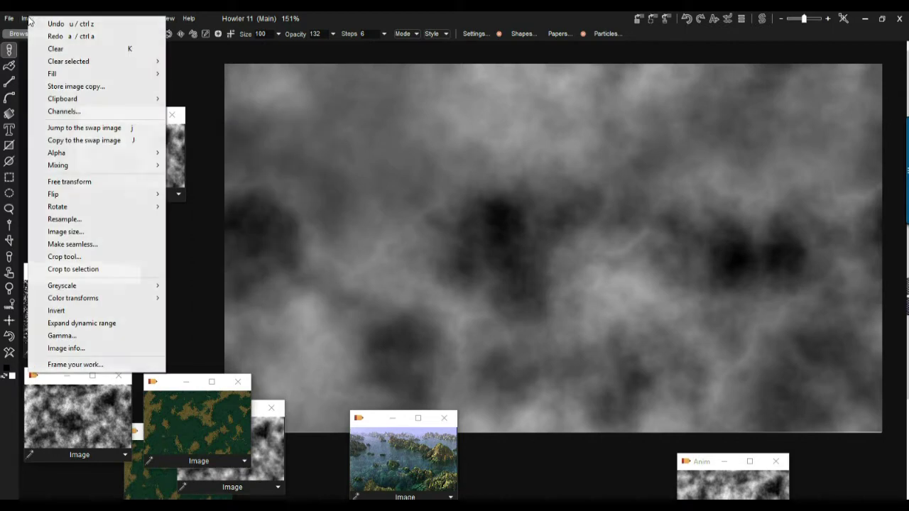
pyautogui.click(108, 324)
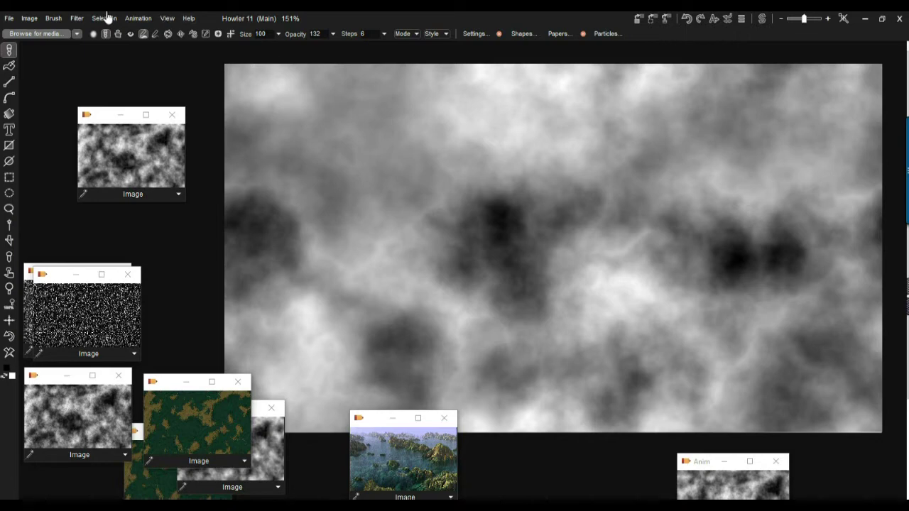
pyautogui.click(78, 19)
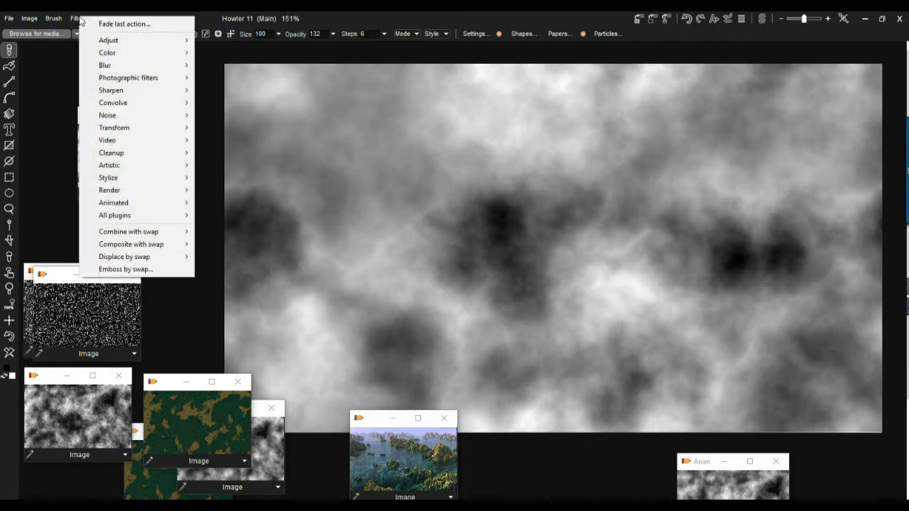
pyautogui.moveTo(117, 47)
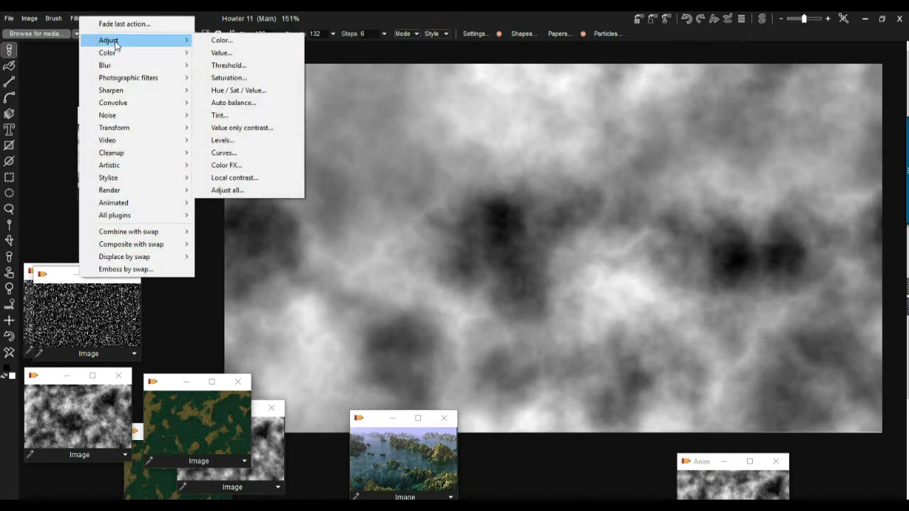
pyautogui.click(242, 154)
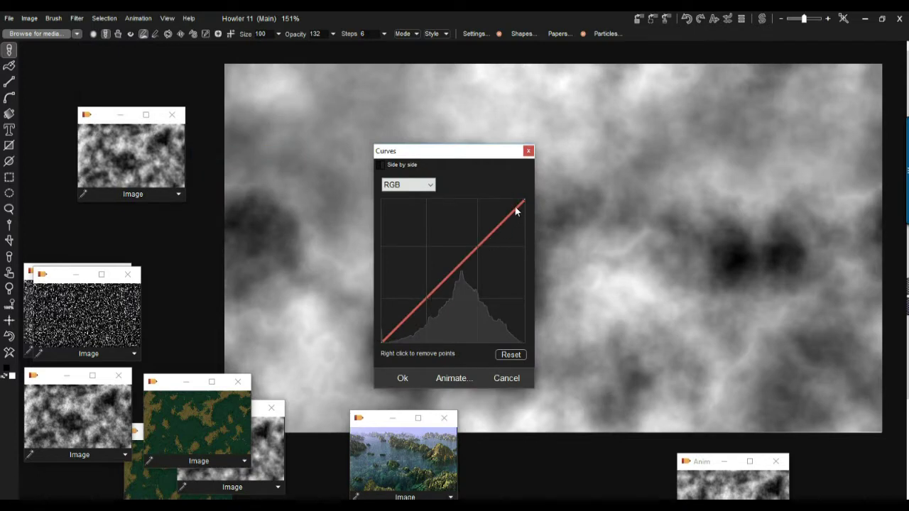
pyautogui.moveTo(523, 203); pyautogui.dragTo(397, 334)
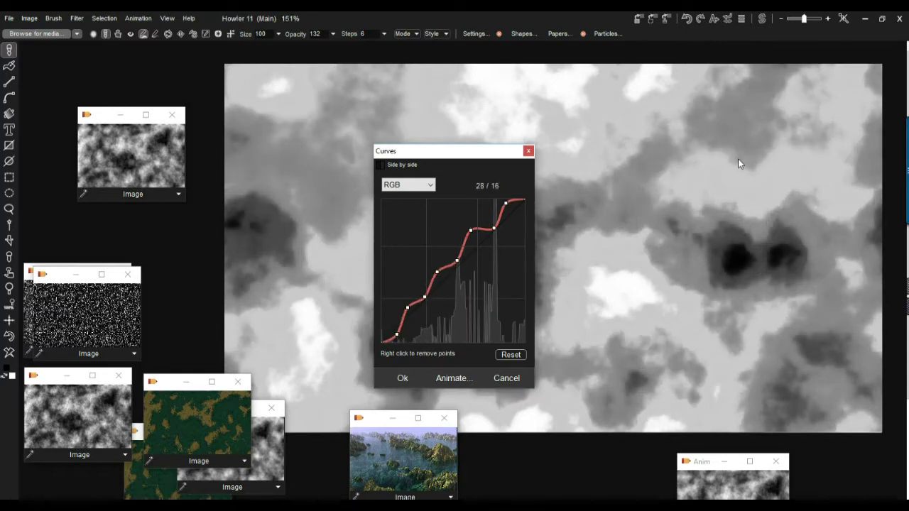
pyautogui.moveTo(463, 149); pyautogui.dragTo(314, 128)
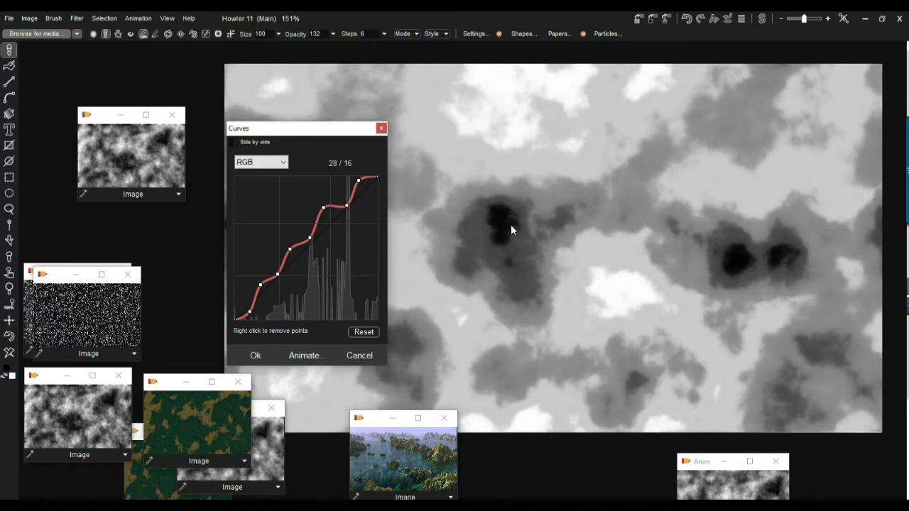
pyautogui.click(257, 356)
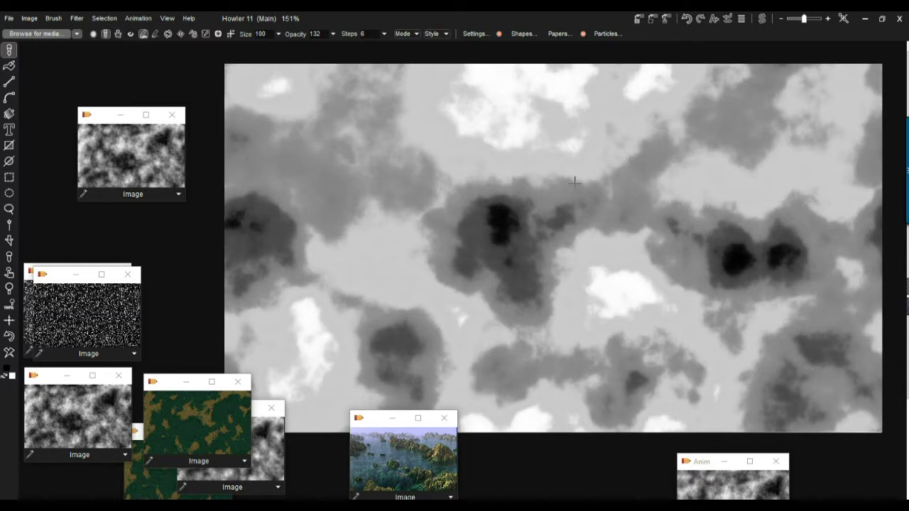
pyautogui.click(78, 18)
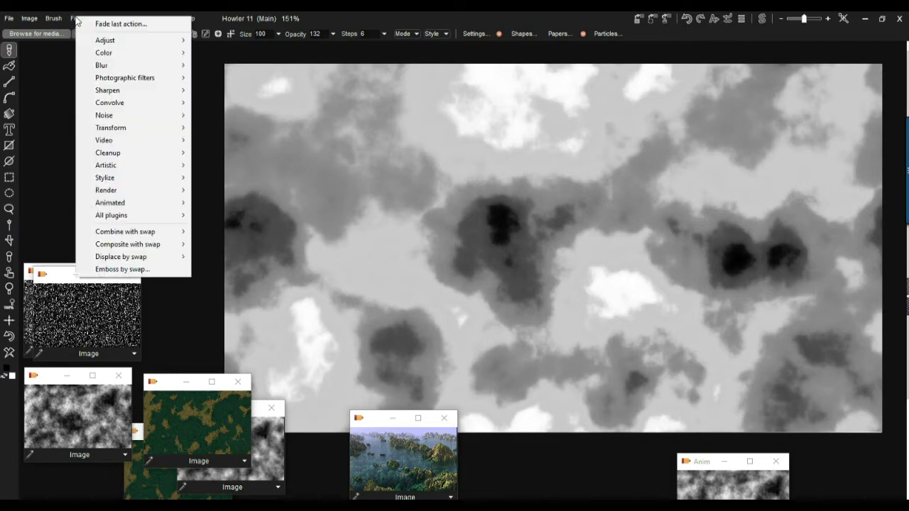
pyautogui.moveTo(142, 78)
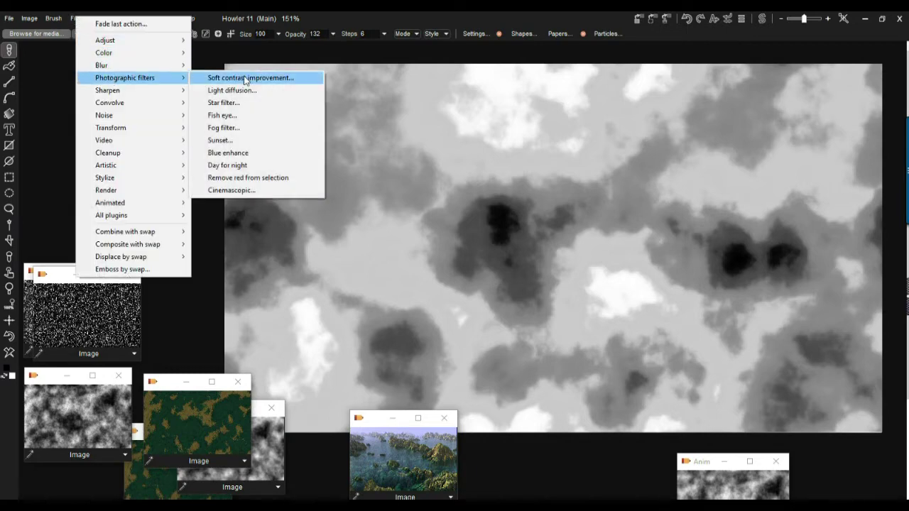
pyautogui.click(352, 20)
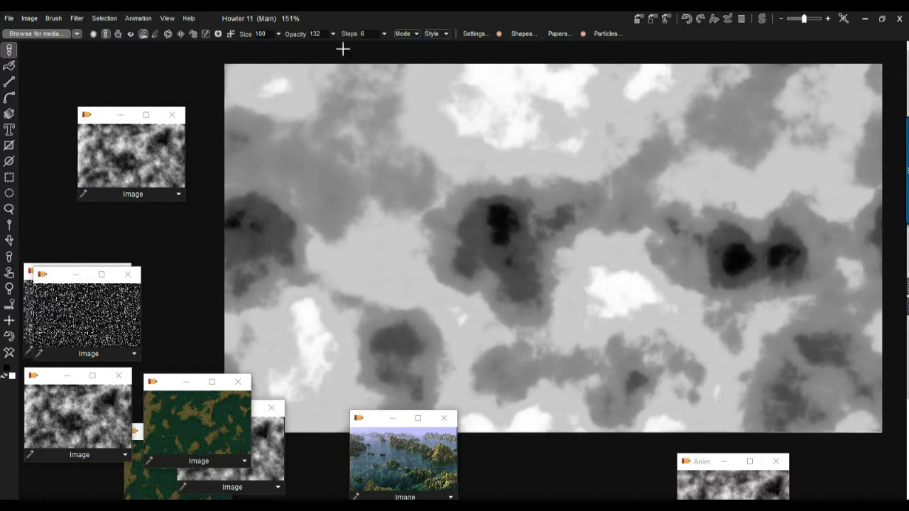
# Step: Soften the terraced elevation map with the Light diffusion filter, using a reduced radius and Approximate precision
pyautogui.scroll(5, 583, 285)
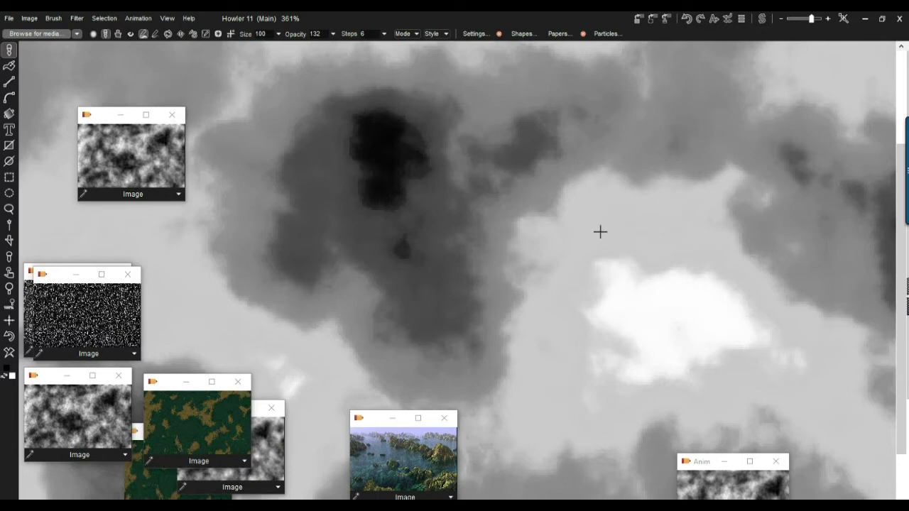
pyautogui.click(76, 20)
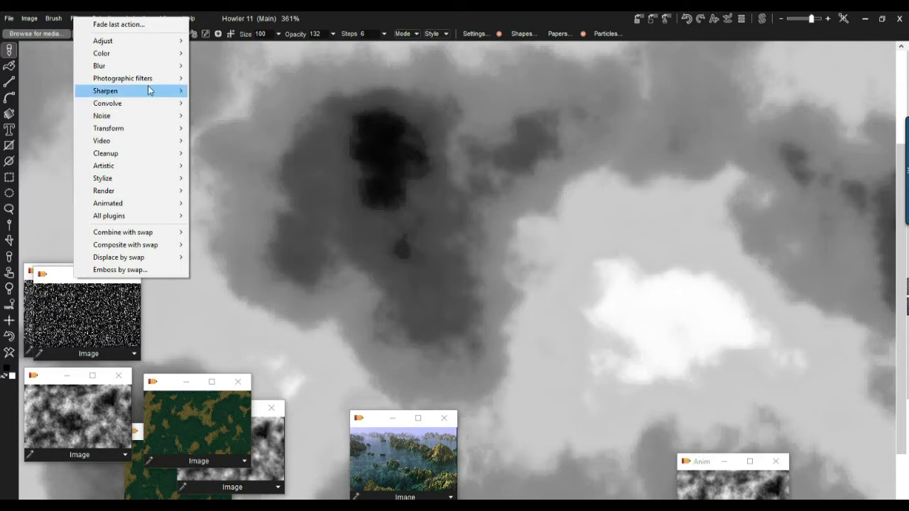
pyautogui.moveTo(153, 83)
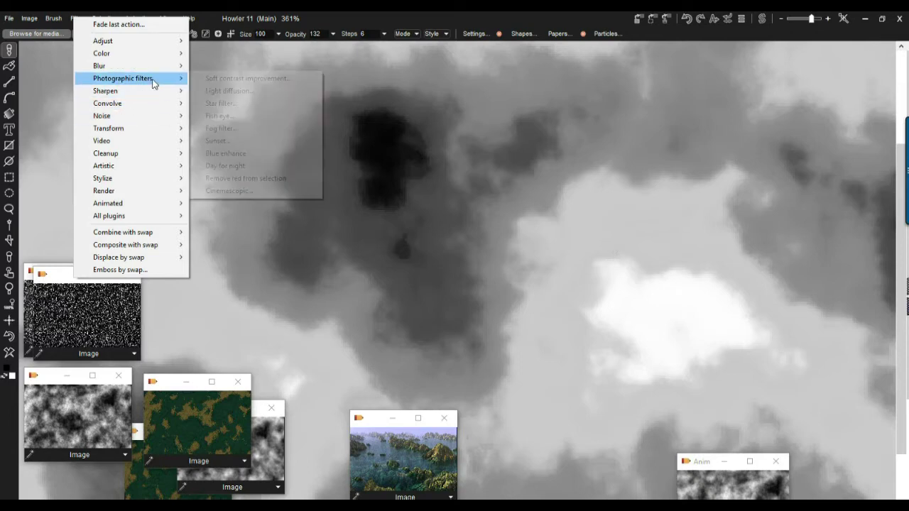
pyautogui.click(234, 90)
pyautogui.moveTo(481, 229)
pyautogui.mouseDown()
pyautogui.moveTo(452, 231)
pyautogui.moveTo(464, 229)
pyautogui.mouseUp()
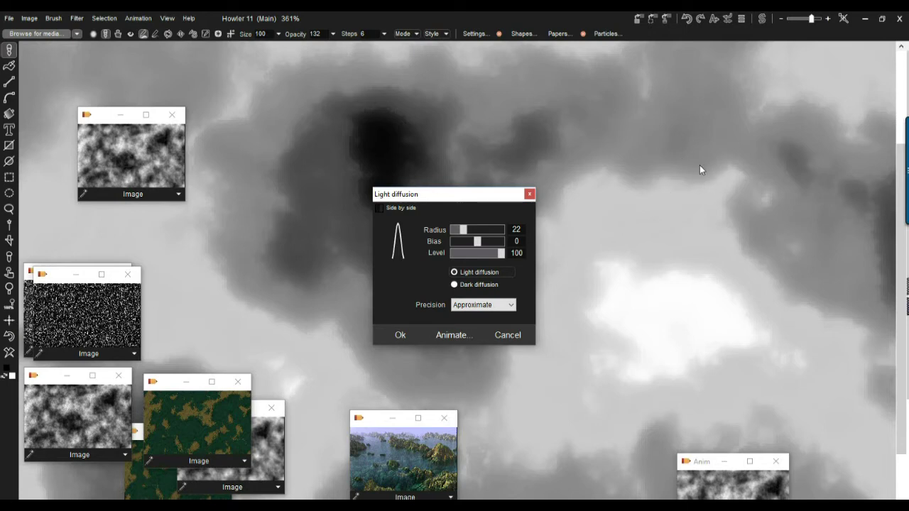
pyautogui.moveTo(482, 231); pyautogui.dragTo(466, 236)
pyautogui.moveTo(466, 234); pyautogui.dragTo(465, 234)
pyautogui.click(400, 336)
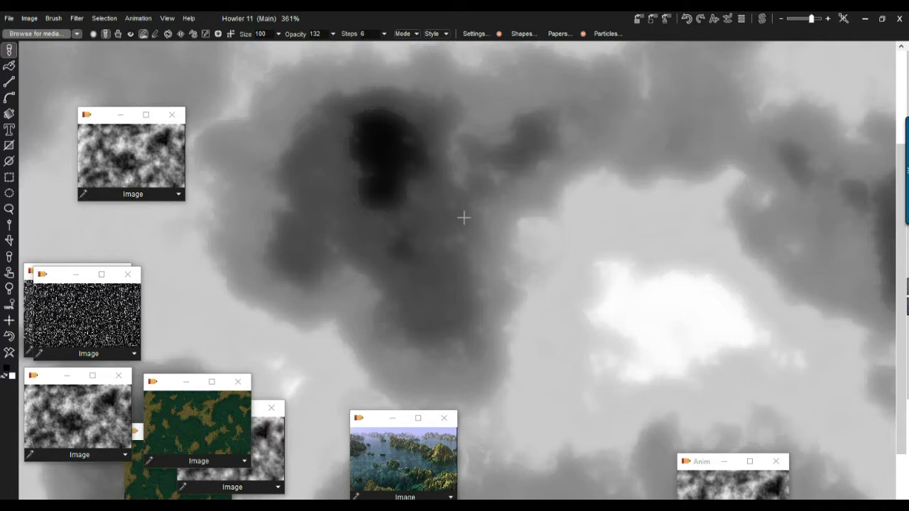
# Step: Store a copy of the softened elevation map and move its image window clear of the other stored images
pyautogui.scroll(-2, 639, 245)
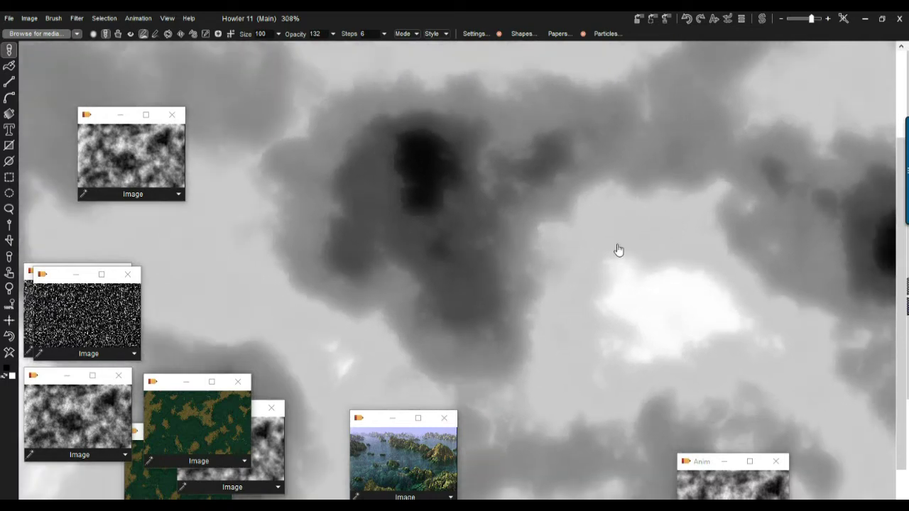
pyautogui.scroll(-5, 594, 254)
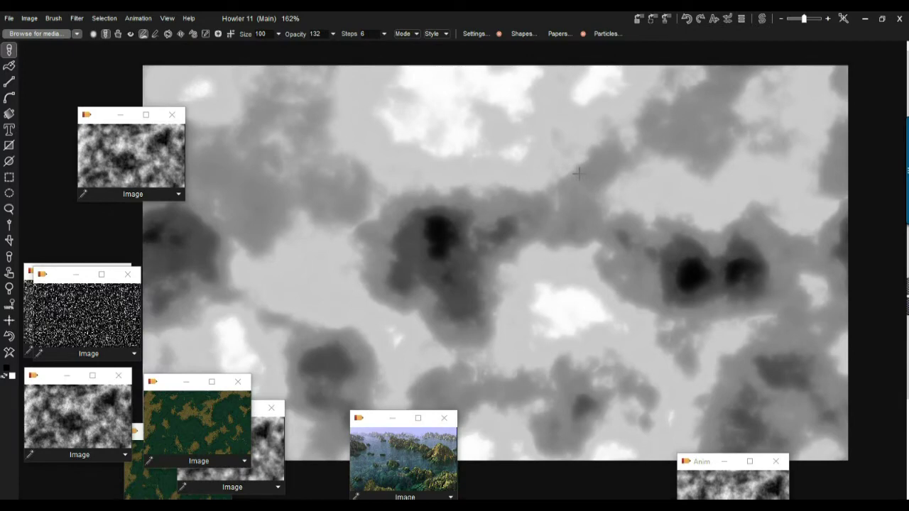
pyautogui.scroll(-1, 543, 164)
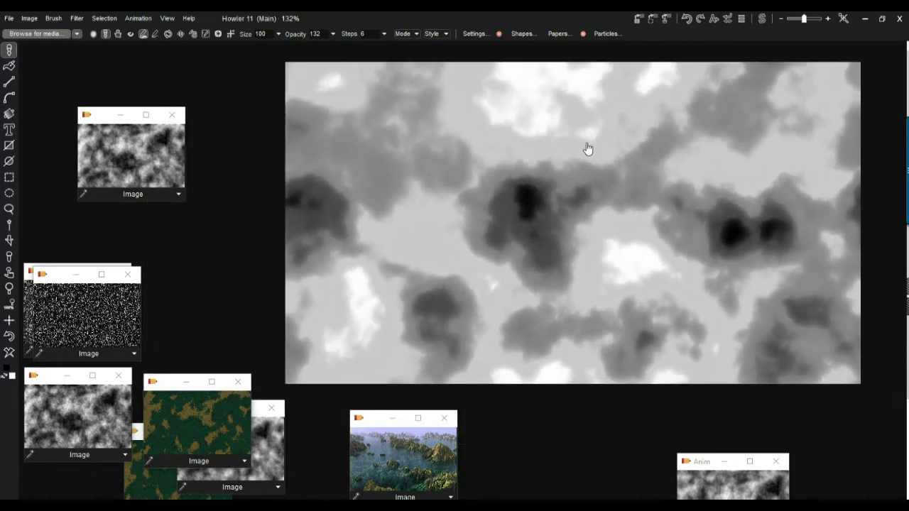
pyautogui.click(639, 19)
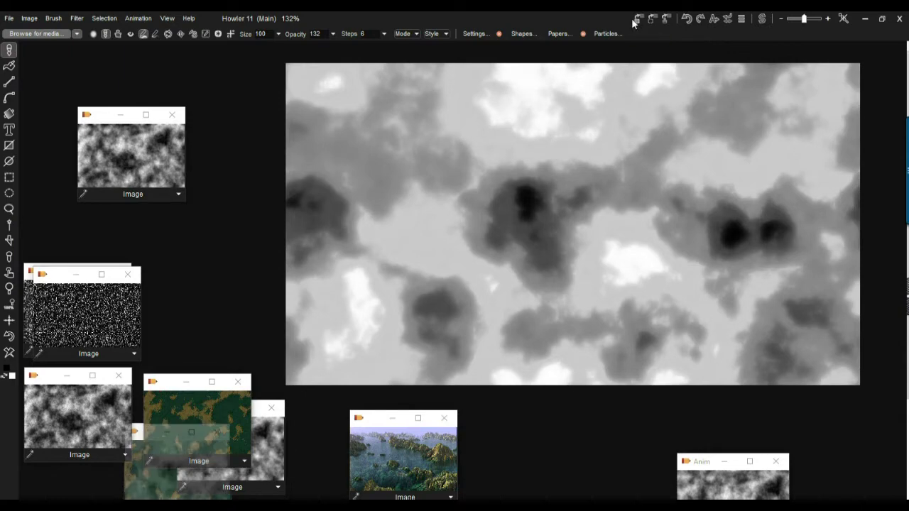
pyautogui.moveTo(156, 431); pyautogui.dragTo(78, 105)
# Step: Close the older stored noise image and the white speckle image, then enlarge the vein-like texture image for a look and close it
pyautogui.click(172, 114)
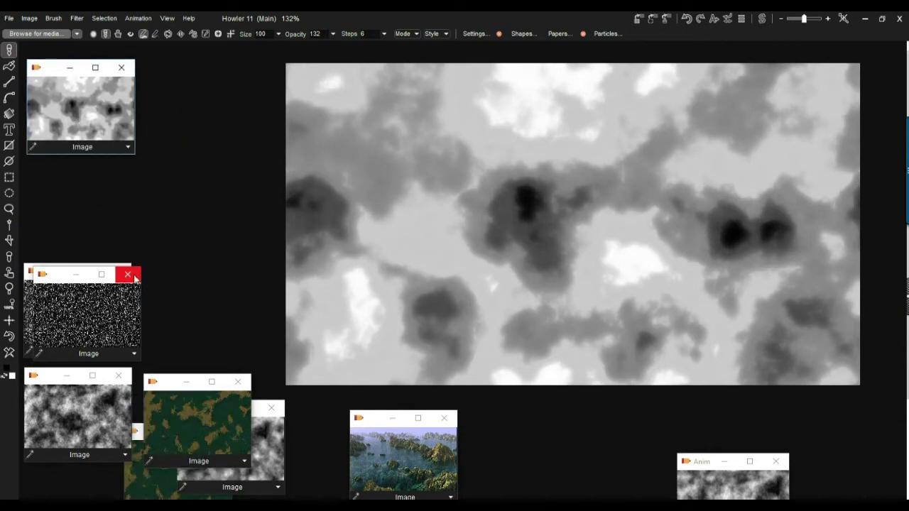
pyautogui.click(128, 274)
pyautogui.moveTo(64, 271); pyautogui.dragTo(134, 118)
pyautogui.moveTo(202, 205); pyautogui.dragTo(468, 414)
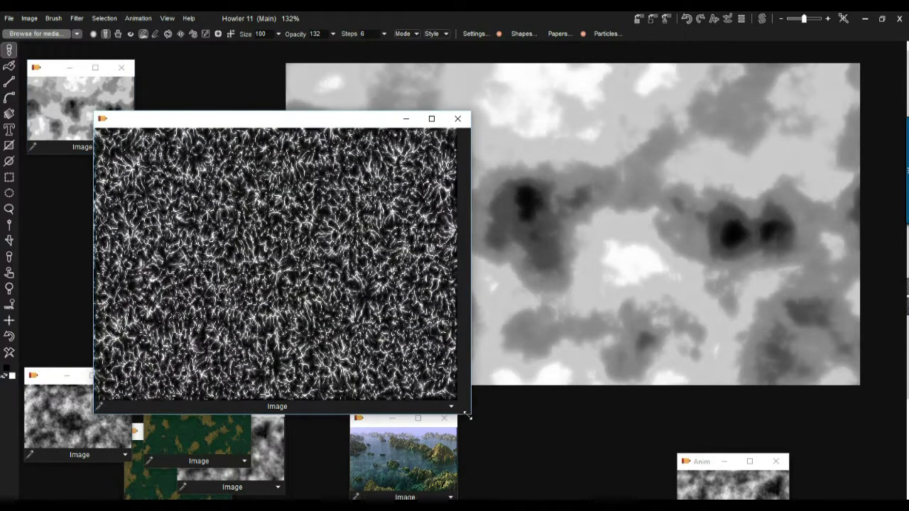
pyautogui.click(456, 118)
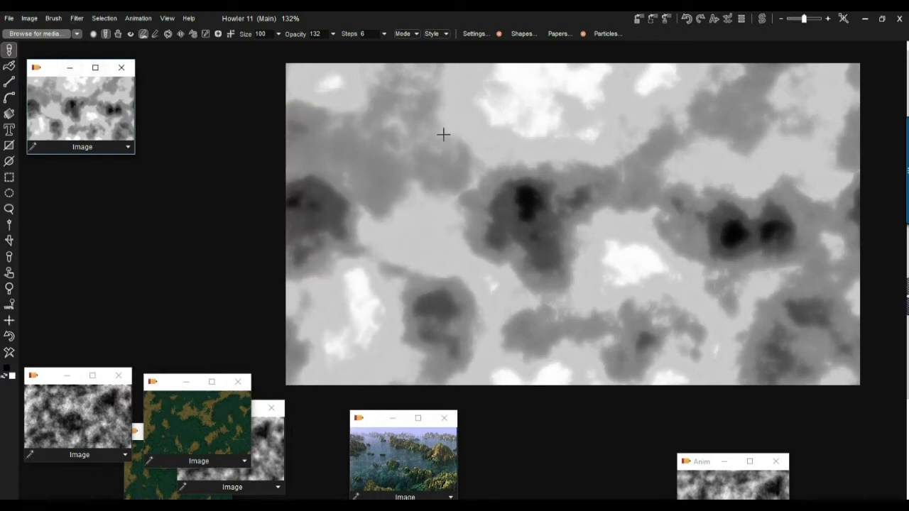
# Step: Open the terraced elevation map in 3D Designer, clear the dialog off the terrain preview, and set the amplitude to 56
pyautogui.click(80, 21)
pyautogui.moveTo(142, 133)
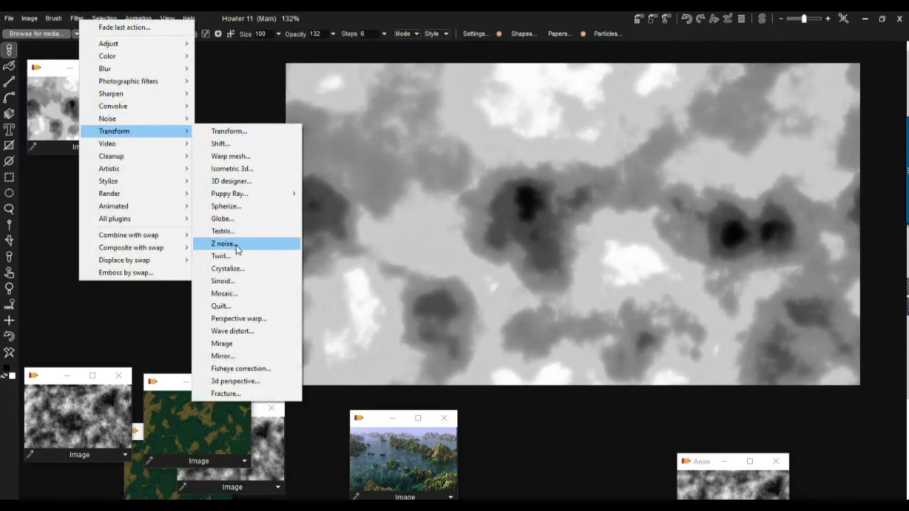
pyautogui.click(224, 183)
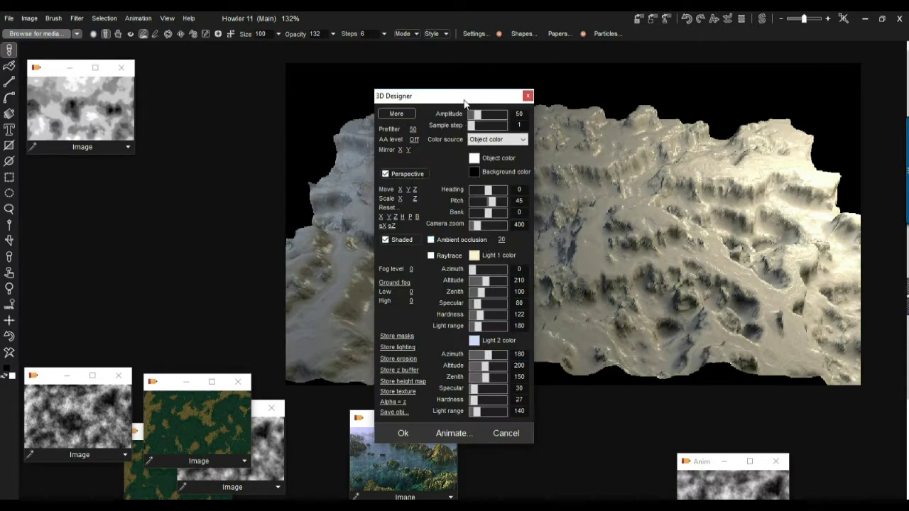
pyautogui.moveTo(468, 99); pyautogui.dragTo(236, 118)
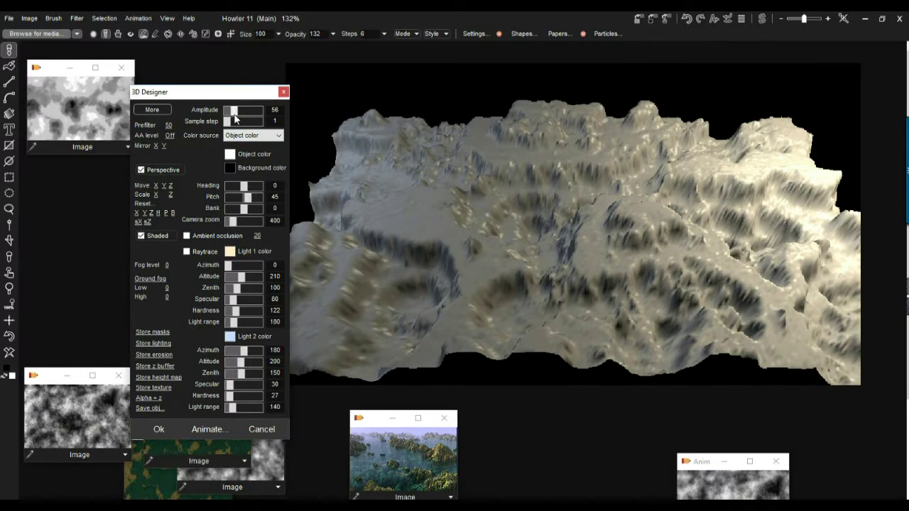
# Step: Set Light 1 to azimuth 12 and altitude 394, Light 2 to azimuth 107 and altitude 500, and enable Soft raytracing
pyautogui.moveTo(228, 267); pyautogui.dragTo(254, 281)
pyautogui.moveTo(243, 350)
pyautogui.mouseDown()
pyautogui.moveTo(261, 362)
pyautogui.moveTo(238, 350)
pyautogui.mouseUp()
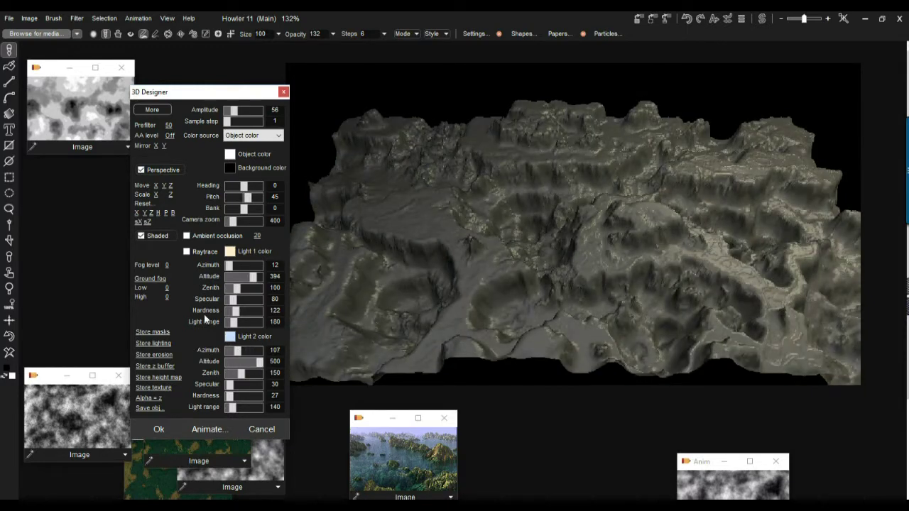
pyautogui.click(199, 251)
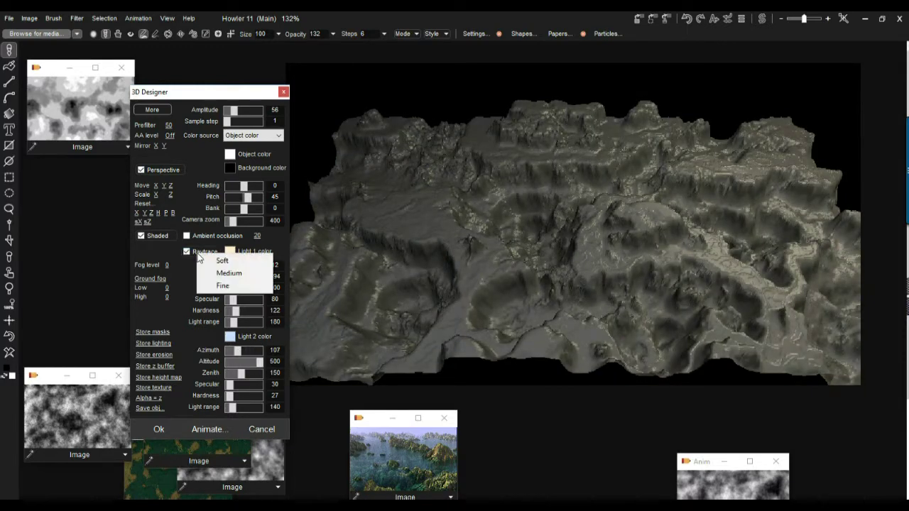
pyautogui.click(237, 263)
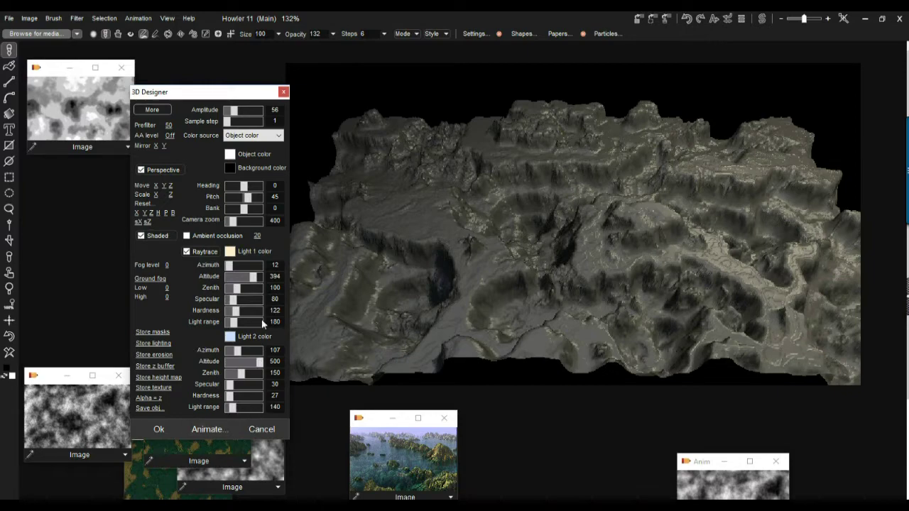
# Step: Set Light 1 to azimuth 202, altitude 131, zenith 271 and light range 631, and Light 2's light range to 263
pyautogui.moveTo(250, 276)
pyautogui.mouseDown()
pyautogui.moveTo(236, 276)
pyautogui.moveTo(253, 287)
pyautogui.mouseUp()
pyautogui.moveTo(234, 322)
pyautogui.mouseDown()
pyautogui.moveTo(256, 324)
pyautogui.moveTo(248, 321)
pyautogui.mouseUp()
pyautogui.moveTo(243, 266); pyautogui.dragTo(246, 267)
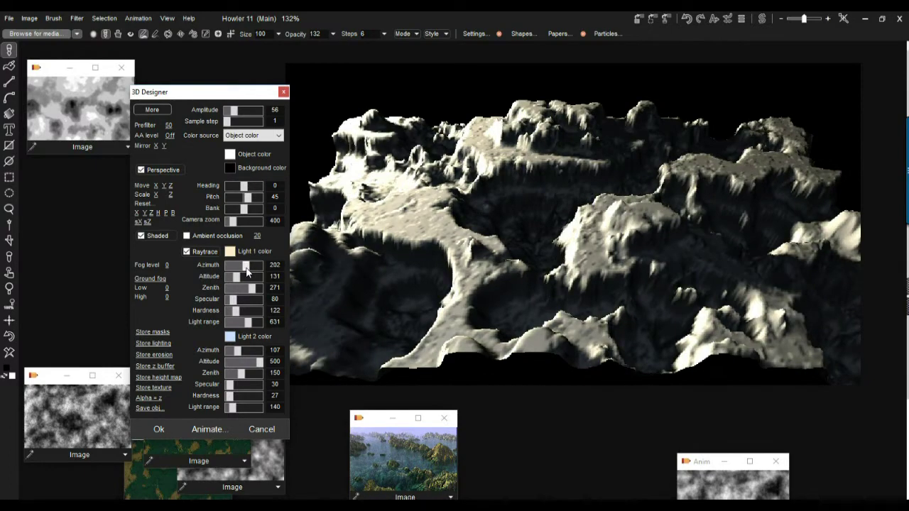
pyautogui.moveTo(233, 409); pyautogui.dragTo(236, 408)
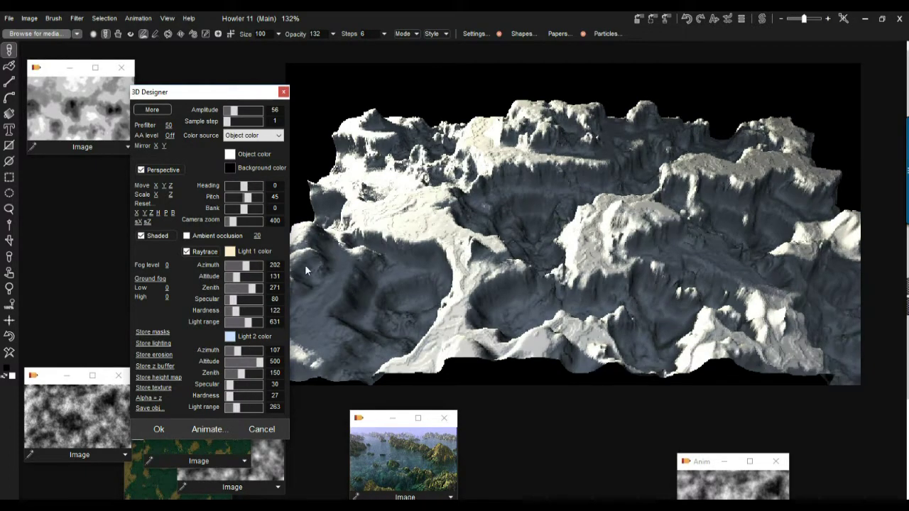
# Step: Set the camera pitch to 34 and move the terrain so it fills the preview more closely
pyautogui.moveTo(248, 197); pyautogui.dragTo(247, 198)
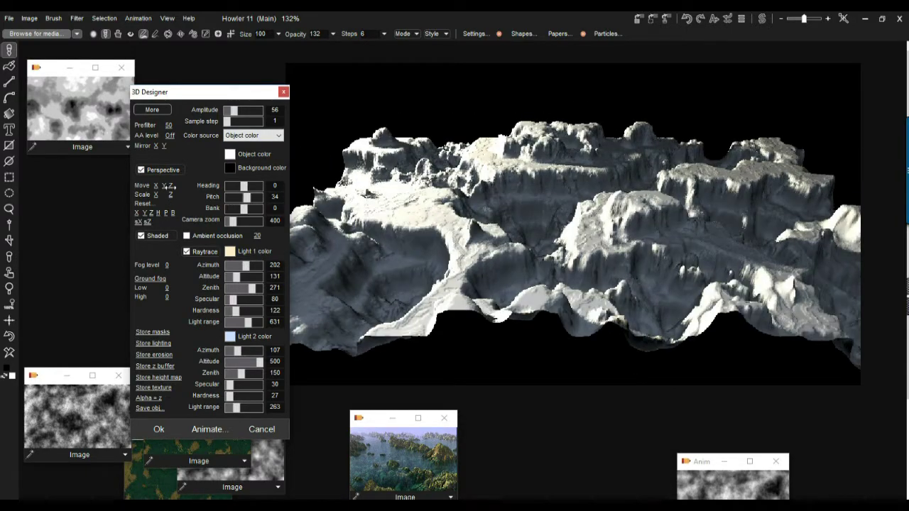
pyautogui.moveTo(165, 186); pyautogui.dragTo(40, 197)
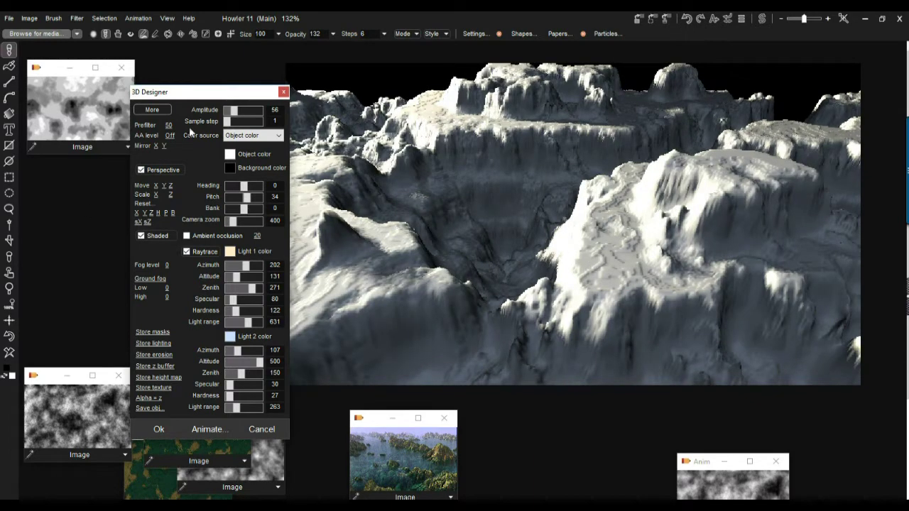
# Step: Reveal the additional terrain settings and set erosion to 78, rainfall to 50, prefilter to 15 and flatness threshold to 22
pyautogui.moveTo(179, 92); pyautogui.dragTo(139, 77)
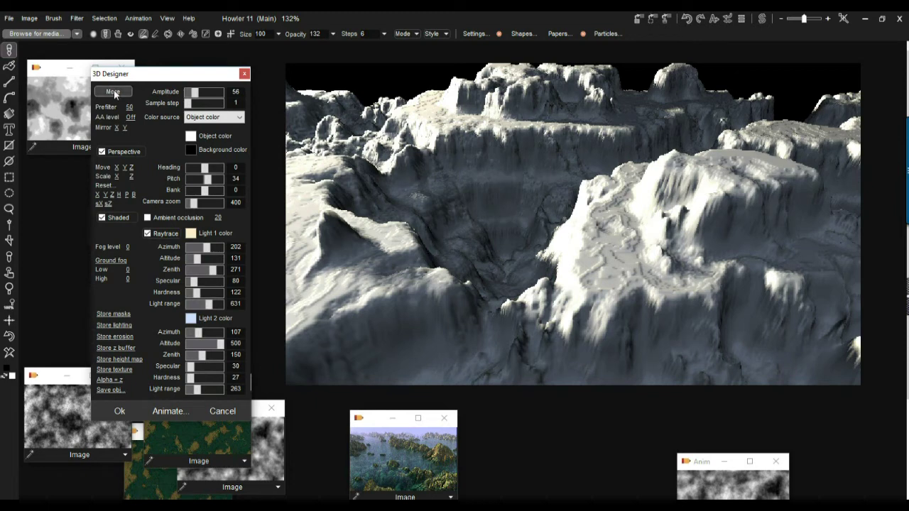
pyautogui.click(113, 92)
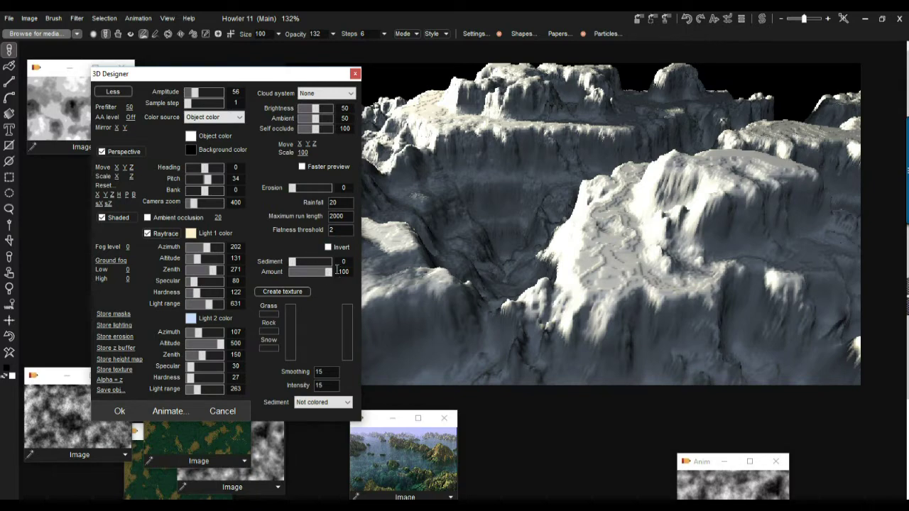
pyautogui.click(321, 187)
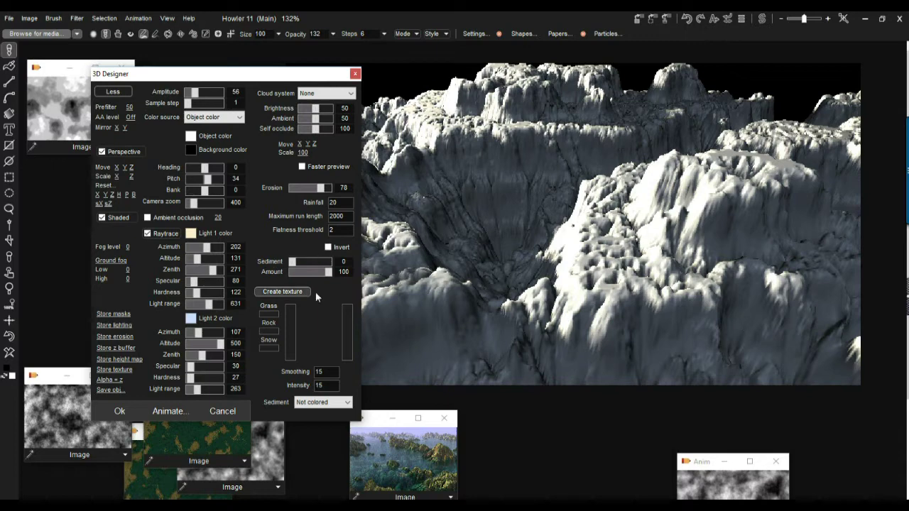
pyautogui.doubleClick(331, 202)
pyautogui.write('50')
pyautogui.press('Return')
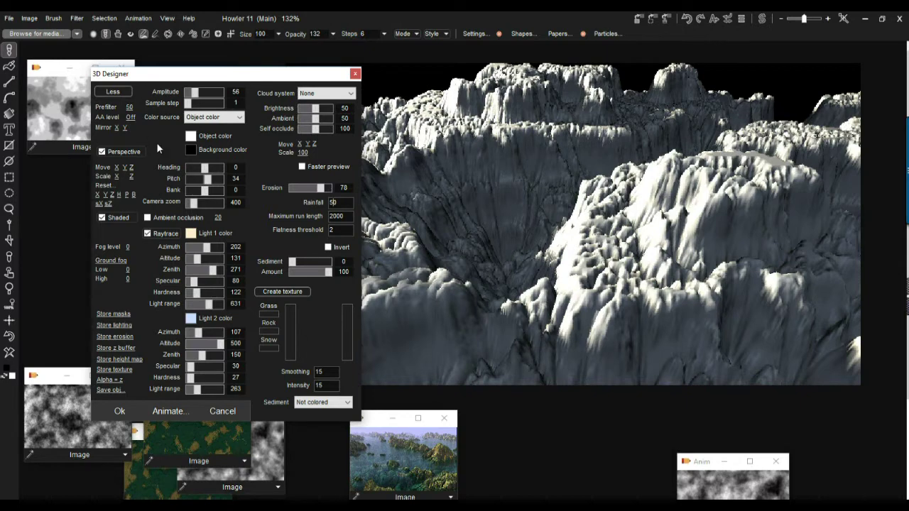
pyautogui.moveTo(130, 106); pyautogui.dragTo(122, 107)
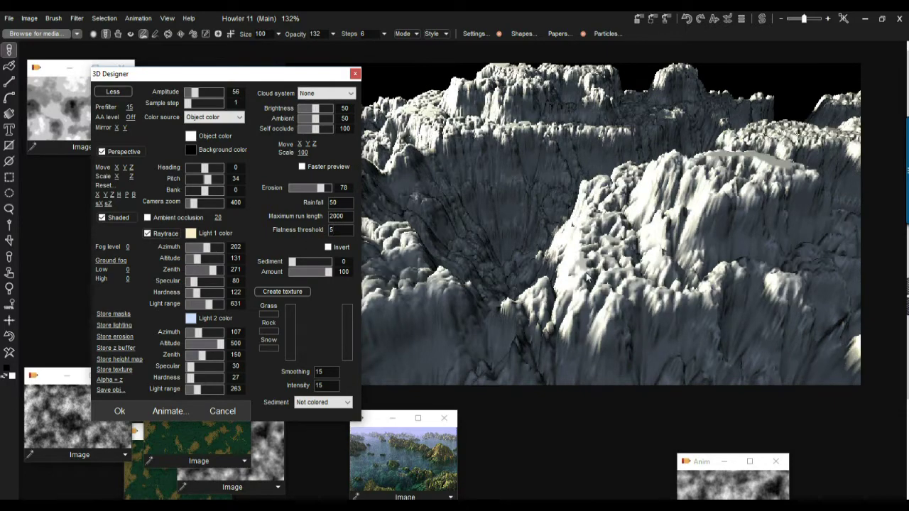
pyautogui.doubleClick(339, 229)
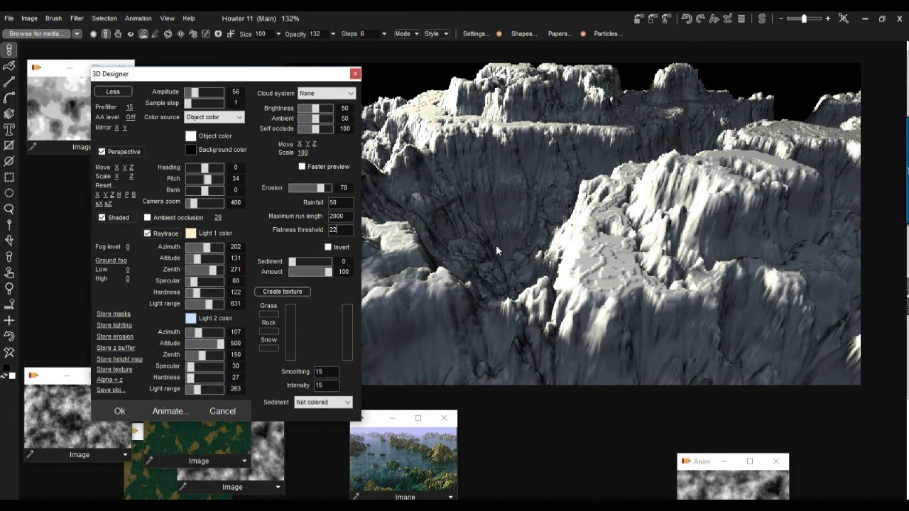
# Step: Add sediment at 40 with an amount of 89, and store the eroded terrain's height map
pyautogui.moveTo(292, 263); pyautogui.dragTo(307, 263)
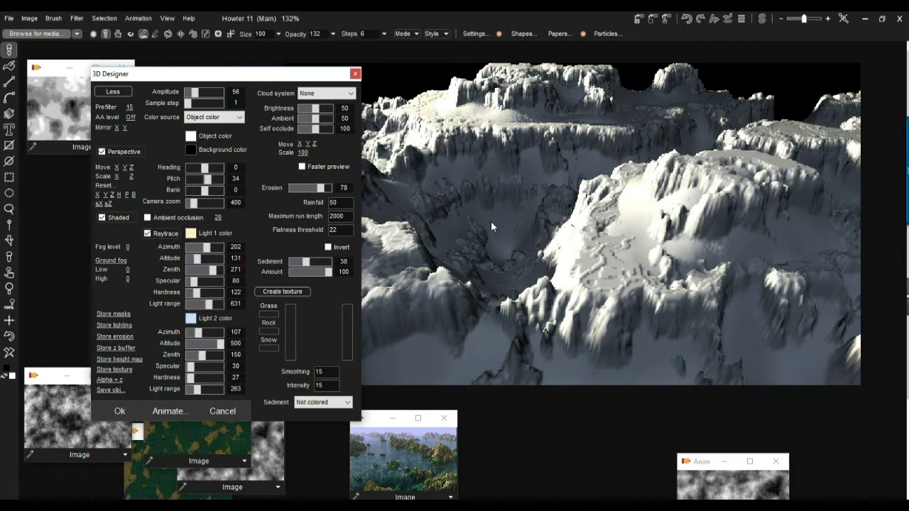
pyautogui.moveTo(306, 263)
pyautogui.mouseDown()
pyautogui.moveTo(327, 277)
pyautogui.moveTo(309, 262)
pyautogui.mouseUp()
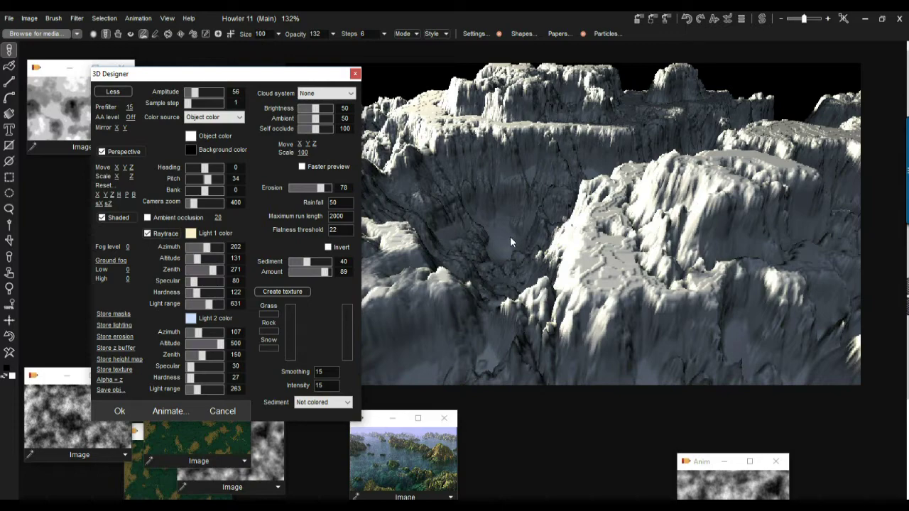
pyautogui.click(115, 360)
pyautogui.moveTo(471, 100); pyautogui.dragTo(221, 69)
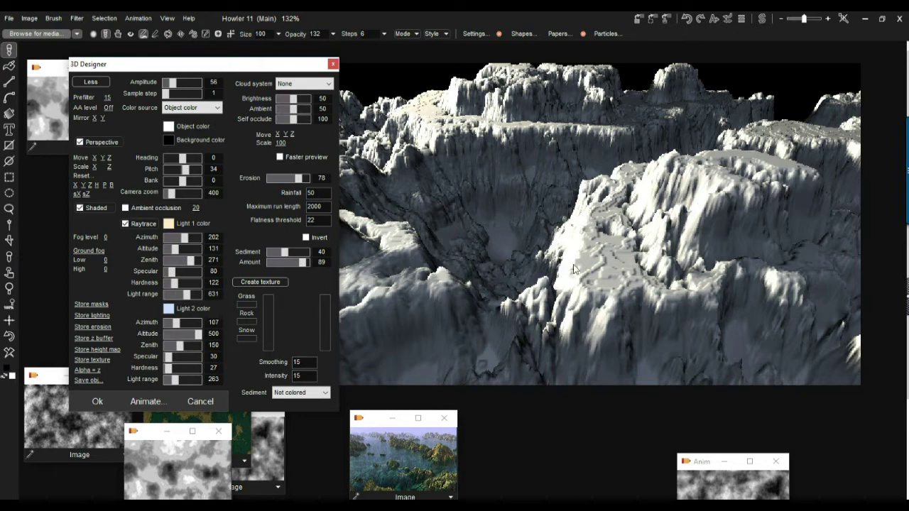
# Step: Create a new terrain texture in place of the swap image, lowering its snow level and raising its grass level
pyautogui.click(260, 282)
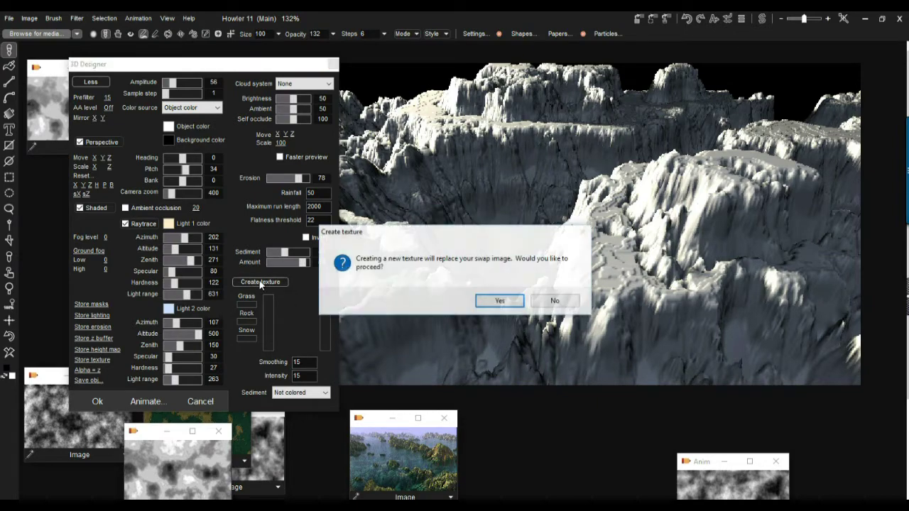
pyautogui.click(499, 300)
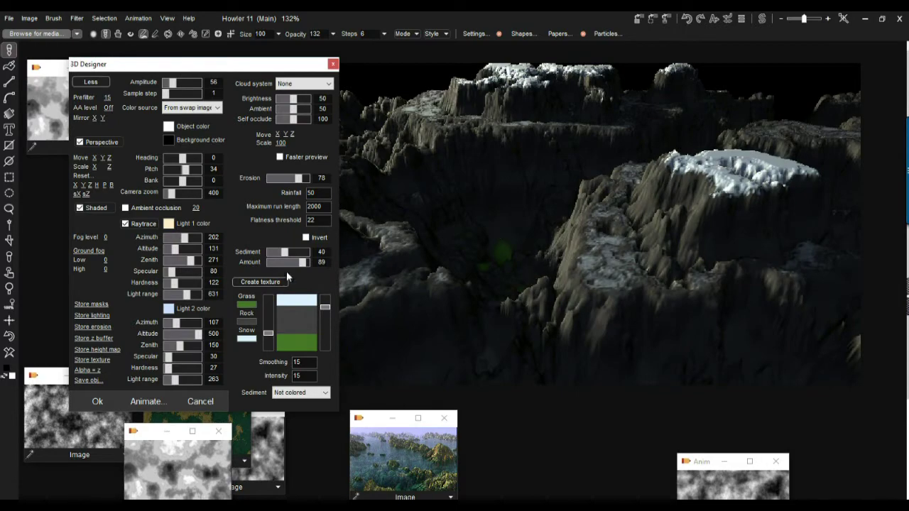
pyautogui.moveTo(324, 308); pyautogui.dragTo(325, 337)
pyautogui.moveTo(269, 333); pyautogui.dragTo(298, 310)
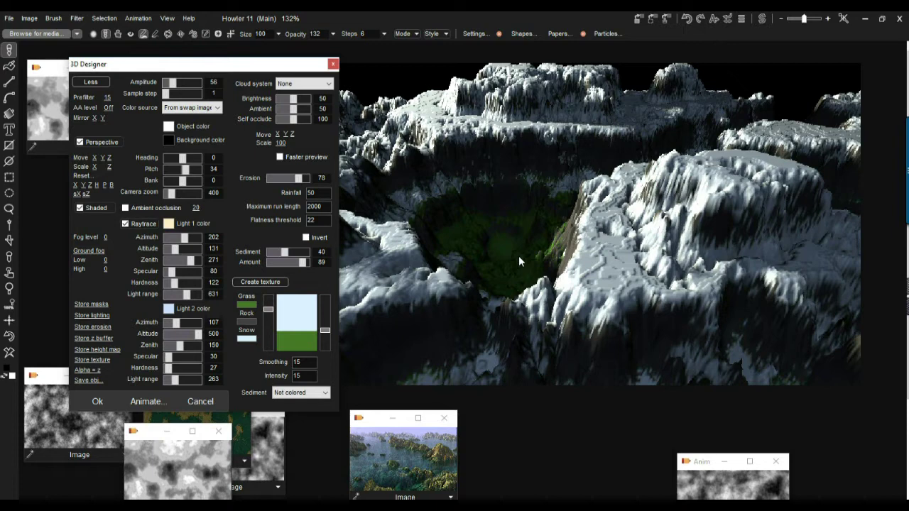
# Step: Change the texture's grass colour to a dark bluish green
pyautogui.click(250, 306)
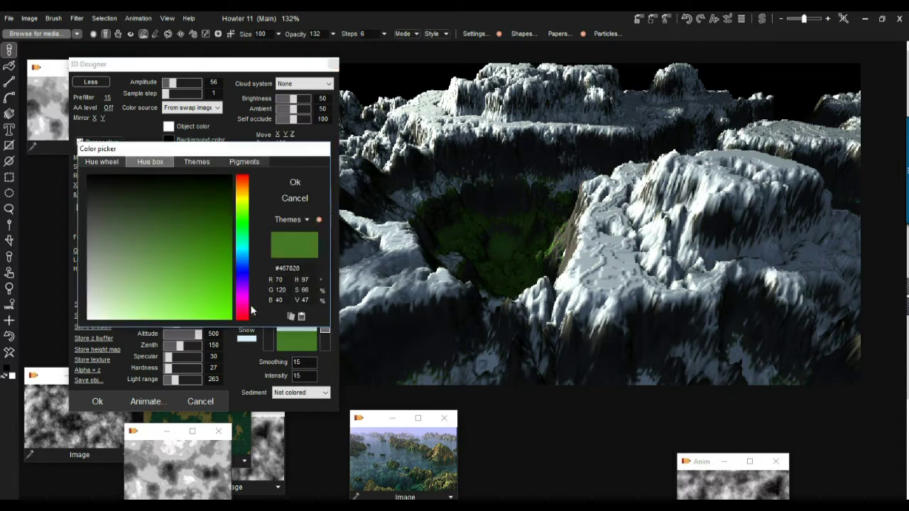
pyautogui.moveTo(246, 231); pyautogui.dragTo(243, 241)
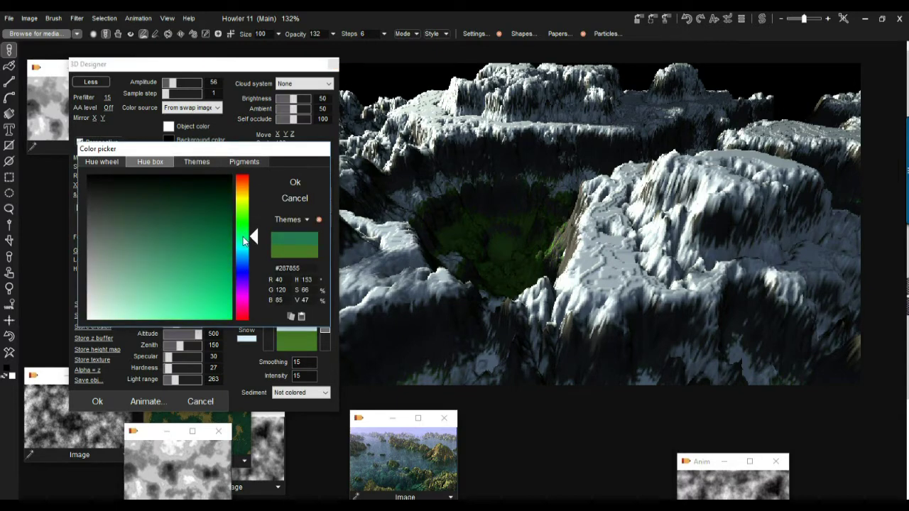
pyautogui.moveTo(200, 221); pyautogui.dragTo(173, 206)
pyautogui.click(304, 182)
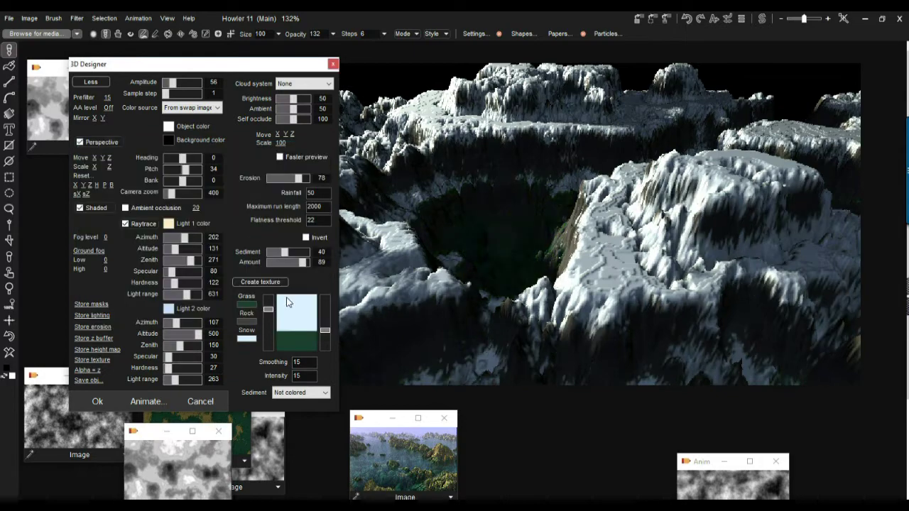
# Step: Set Light 2's light range to 561 and shift the grass colour to a purer dark green with hue 130
pyautogui.moveTo(175, 379); pyautogui.dragTo(190, 379)
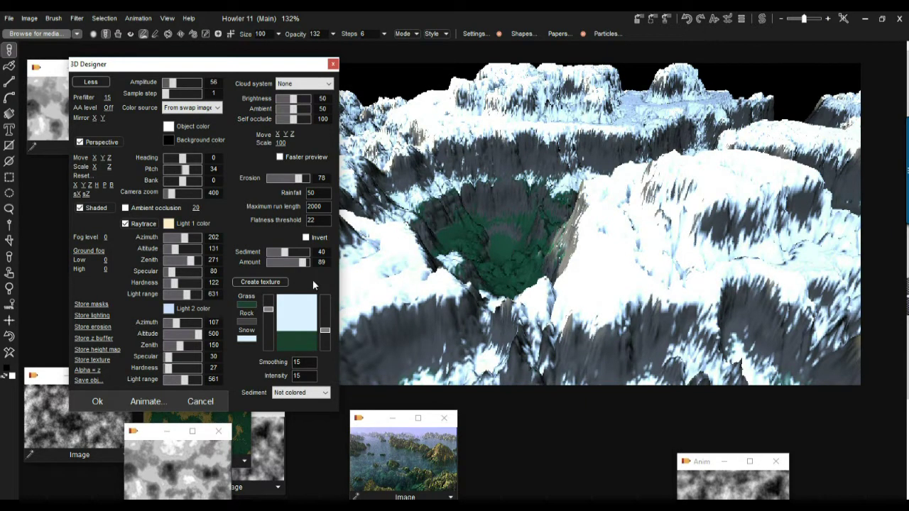
pyautogui.click(250, 307)
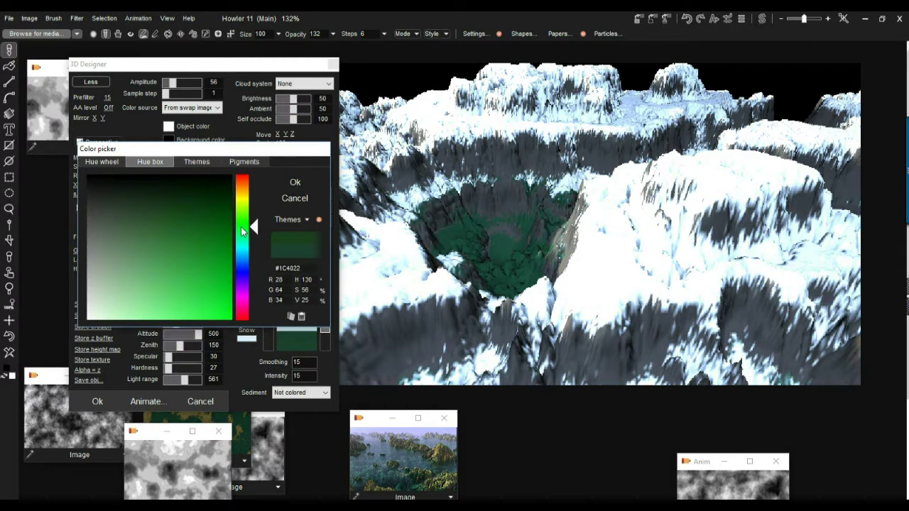
pyautogui.moveTo(213, 222); pyautogui.dragTo(167, 207)
pyautogui.click(303, 183)
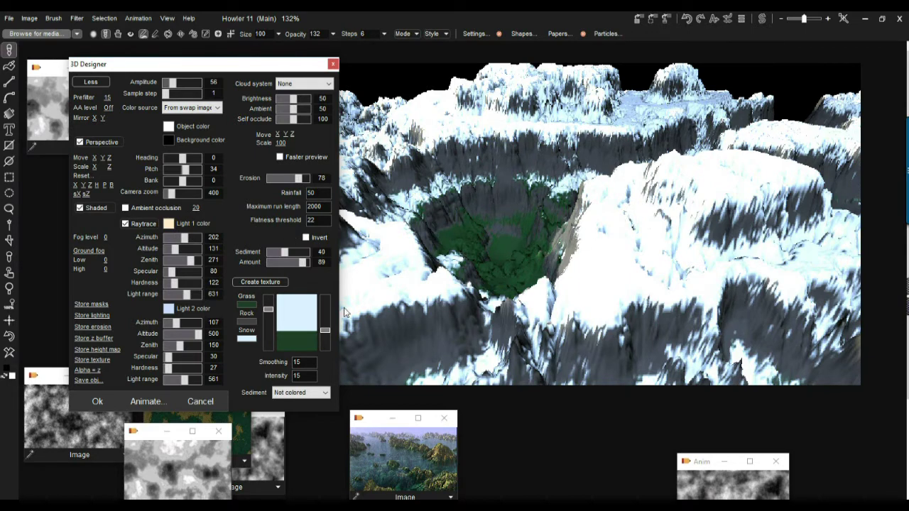
# Step: Try a medium green as the texture's snow colour
pyautogui.click(250, 340)
pyautogui.click(247, 217)
pyautogui.moveTo(186, 198); pyautogui.dragTo(170, 252)
pyautogui.click(294, 182)
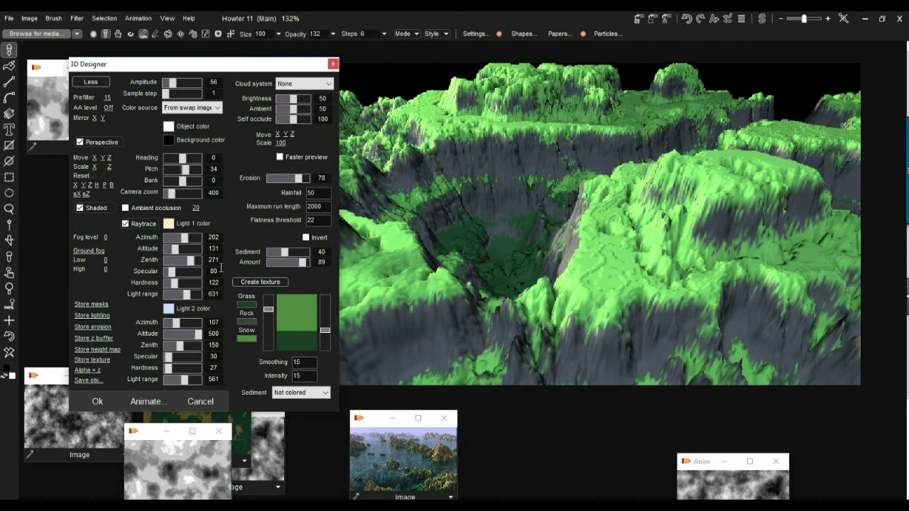
# Step: Change the texture's snow colour to the neutral grey #686C67
pyautogui.click(248, 339)
pyautogui.click(104, 230)
pyautogui.moveTo(103, 230); pyautogui.dragTo(95, 233)
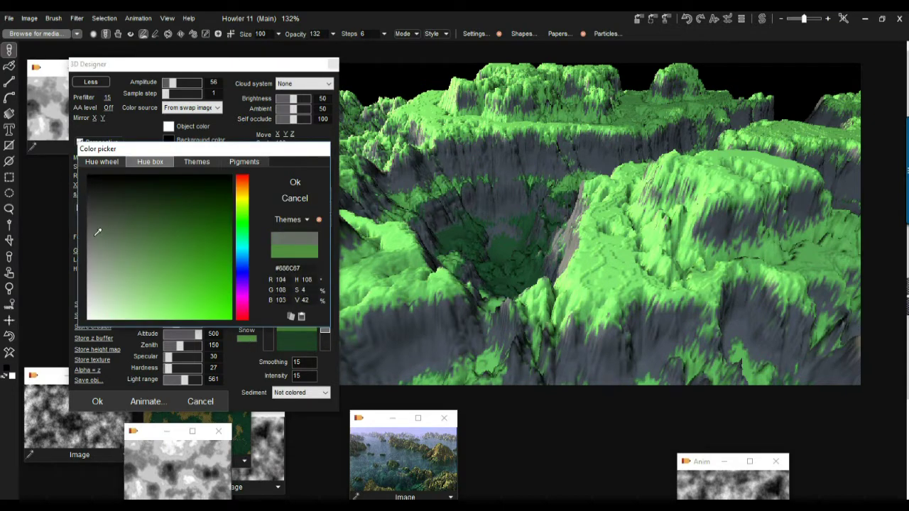
pyautogui.click(303, 183)
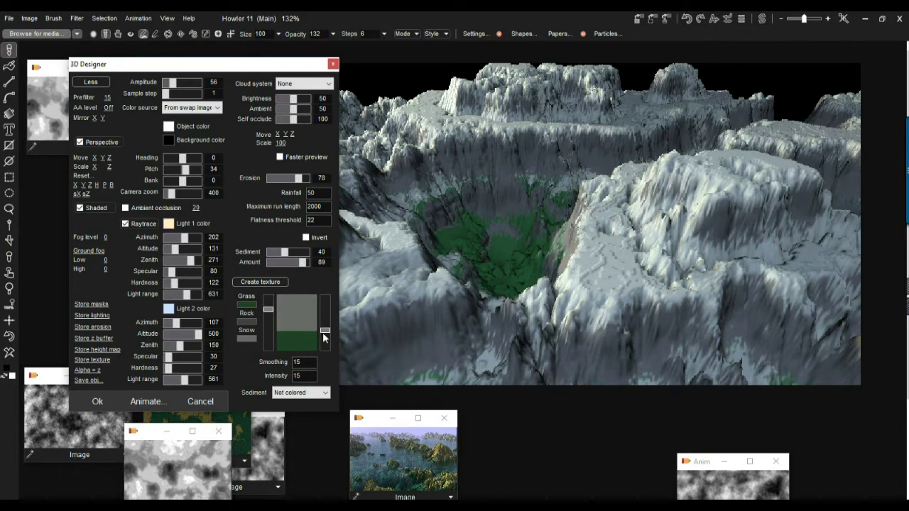
# Step: Change the texture's rock colour to a sandy brown
pyautogui.click(248, 324)
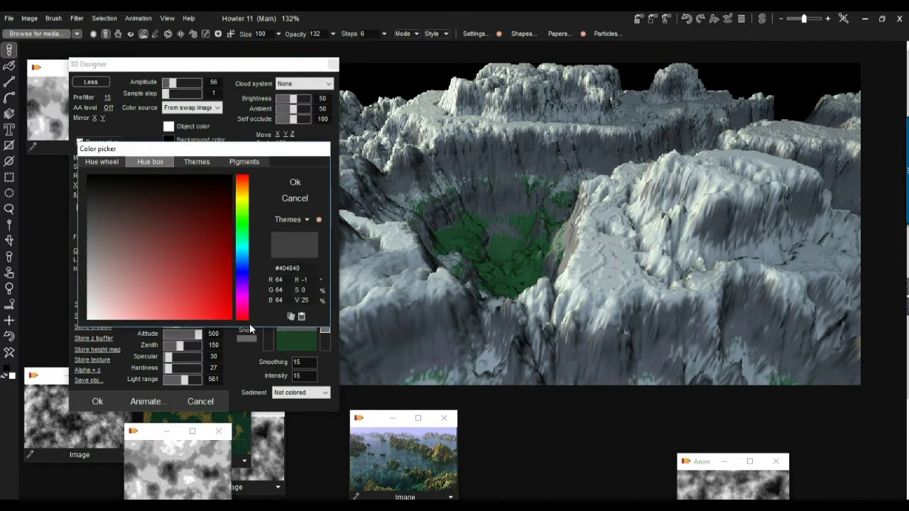
pyautogui.click(240, 198)
pyautogui.moveTo(240, 198); pyautogui.dragTo(240, 191)
pyautogui.moveTo(178, 241)
pyautogui.mouseDown()
pyautogui.moveTo(175, 224)
pyautogui.moveTo(163, 246)
pyautogui.moveTo(142, 240)
pyautogui.moveTo(146, 249)
pyautogui.mouseUp()
pyautogui.click(295, 182)
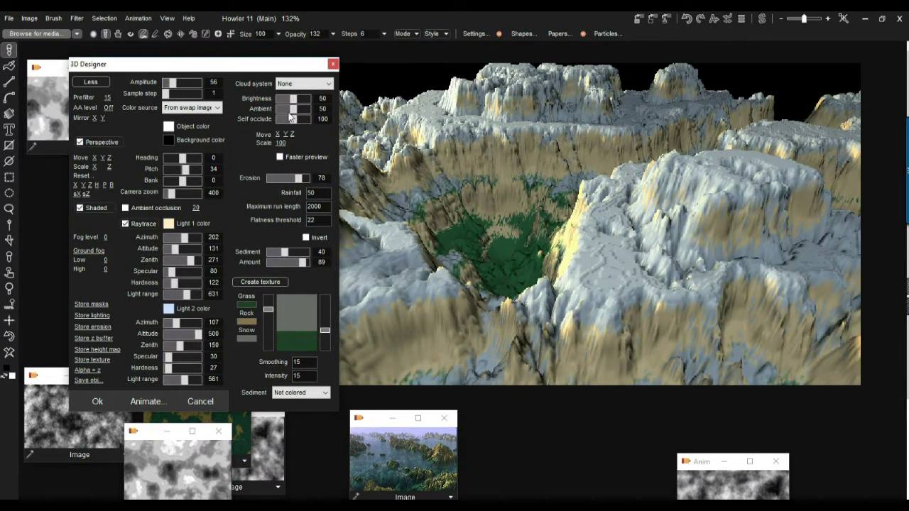
# Step: Lower the texture's snow level further and set both its smoothing and intensity to 2
pyautogui.click(302, 83)
pyautogui.moveTo(326, 328)
pyautogui.mouseDown()
pyautogui.moveTo(329, 338)
pyautogui.moveTo(333, 319)
pyautogui.moveTo(337, 354)
pyautogui.moveTo(338, 342)
pyautogui.mouseUp()
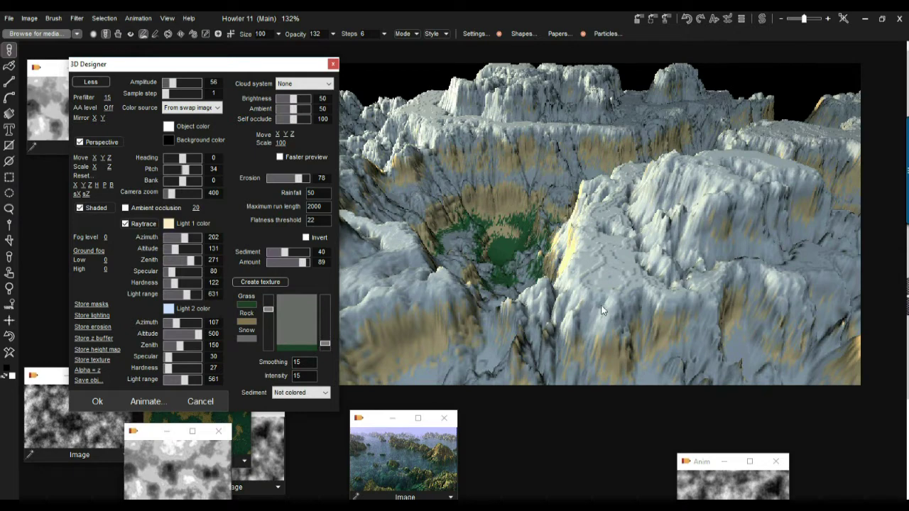
pyautogui.doubleClick(304, 363)
pyautogui.write('2')
pyautogui.press('Tab')
pyautogui.doubleClick(305, 375)
pyautogui.write('2')
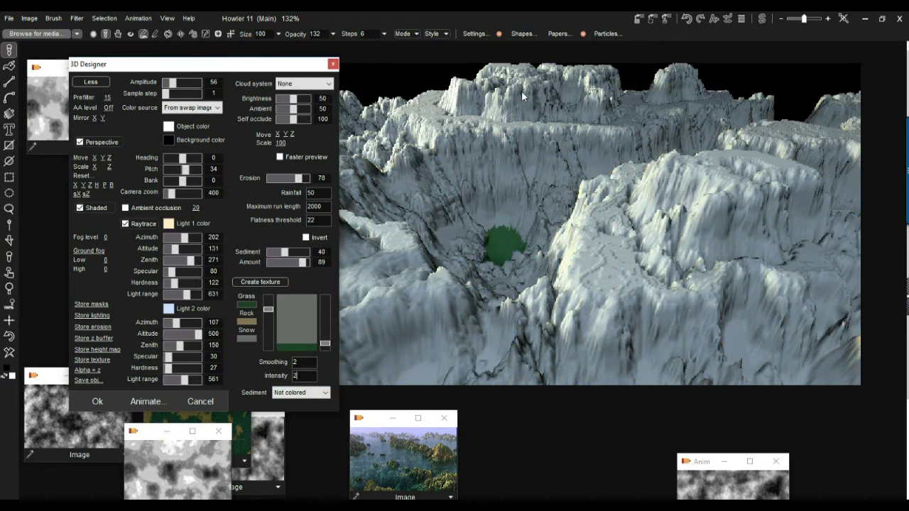
# Step: Raise the texture's snow level and set its grass level just below it, leaving only a thin band of rock between them
pyautogui.moveTo(324, 344)
pyautogui.mouseDown()
pyautogui.moveTo(328, 313)
pyautogui.moveTo(329, 329)
pyautogui.mouseUp()
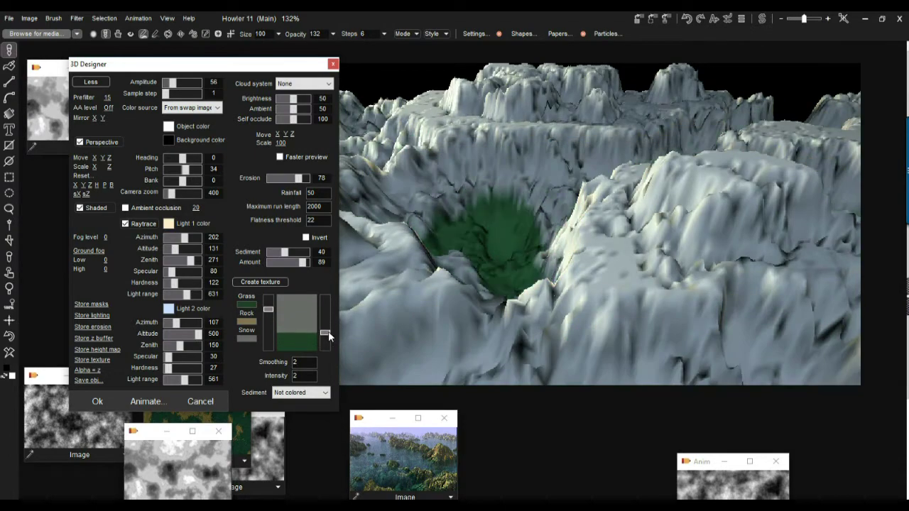
pyautogui.moveTo(268, 309); pyautogui.dragTo(326, 322)
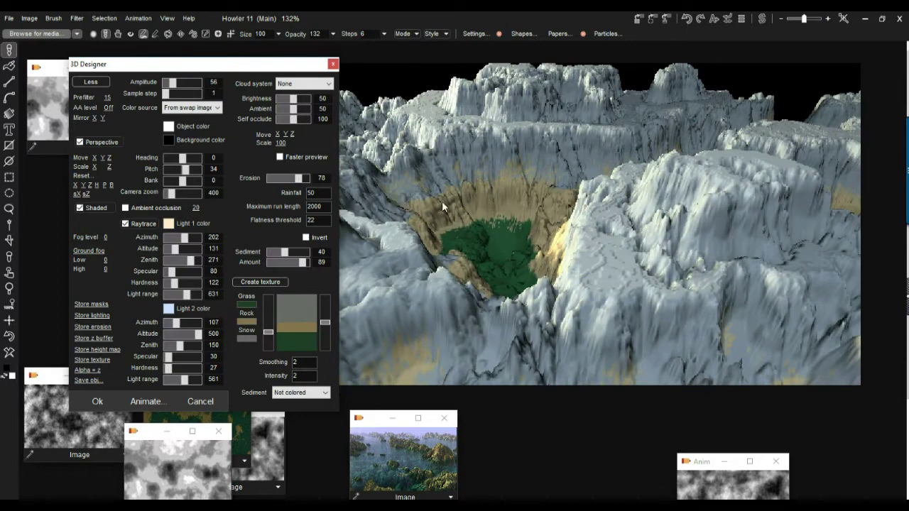
pyautogui.moveTo(270, 330); pyautogui.dragTo(270, 324)
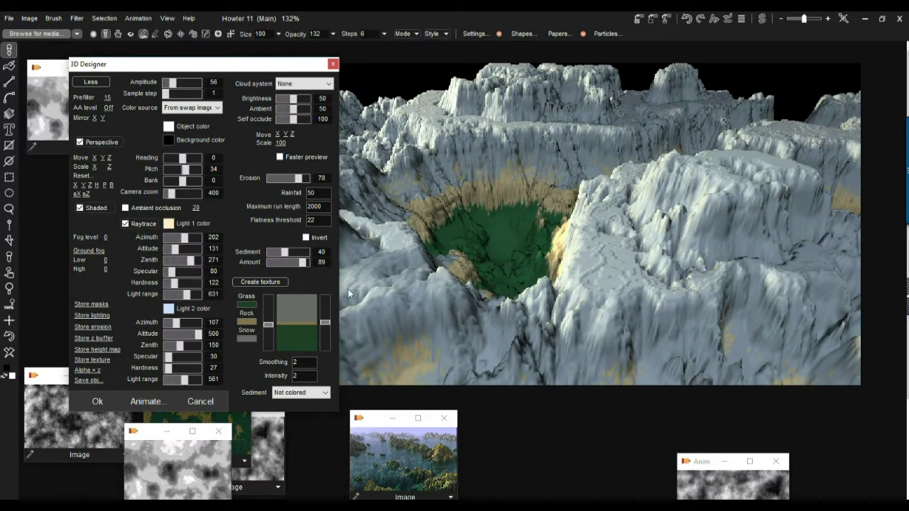
pyautogui.moveTo(323, 323); pyautogui.dragTo(324, 320)
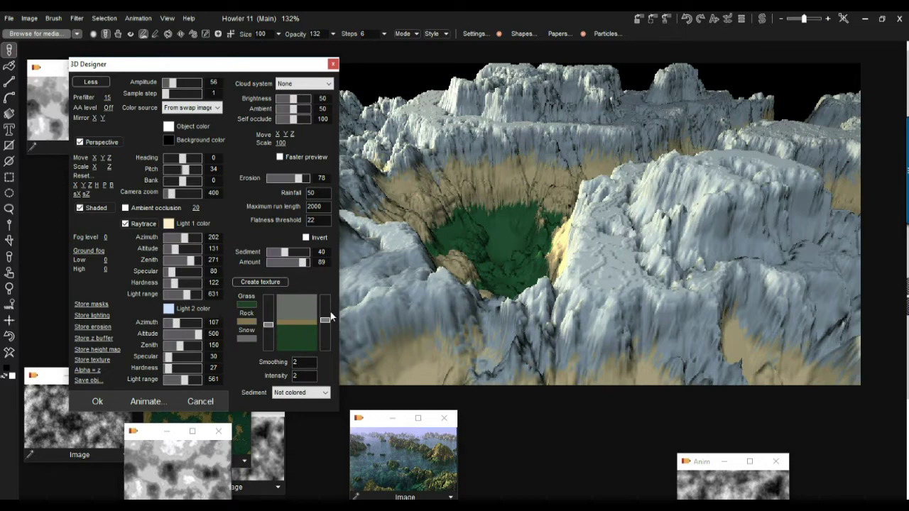
pyautogui.moveTo(329, 318); pyautogui.dragTo(326, 322)
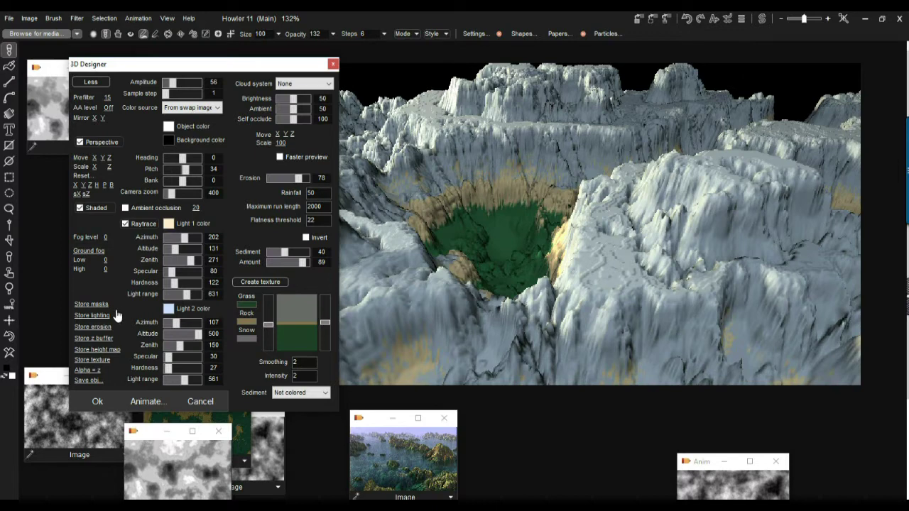
# Step: Store the generated grass, rock and snow texture as an image and leave the 3D Designer without applying its render
pyautogui.click(185, 108)
pyautogui.click(185, 108)
pyautogui.click(89, 362)
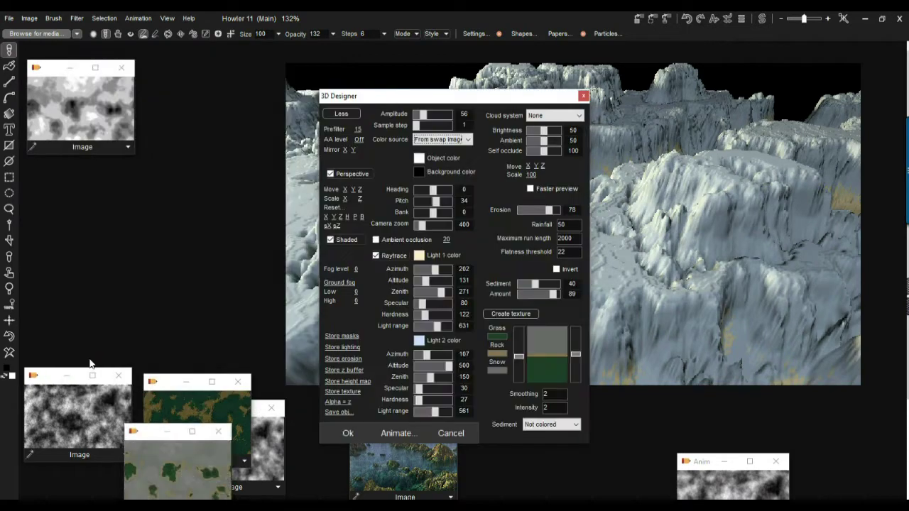
pyautogui.click(451, 434)
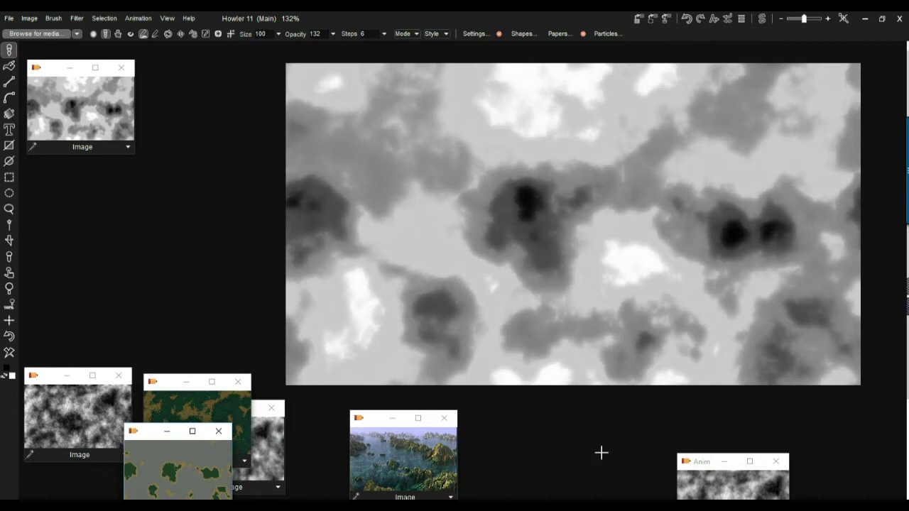
# Step: Spread out the stored texture and eroded elevation map windows, load the eroded map into the canvas and inspect its erosion channels up close
pyautogui.moveTo(147, 439); pyautogui.dragTo(136, 249)
pyautogui.click(145, 431)
pyautogui.moveTo(145, 431); pyautogui.dragTo(190, 121)
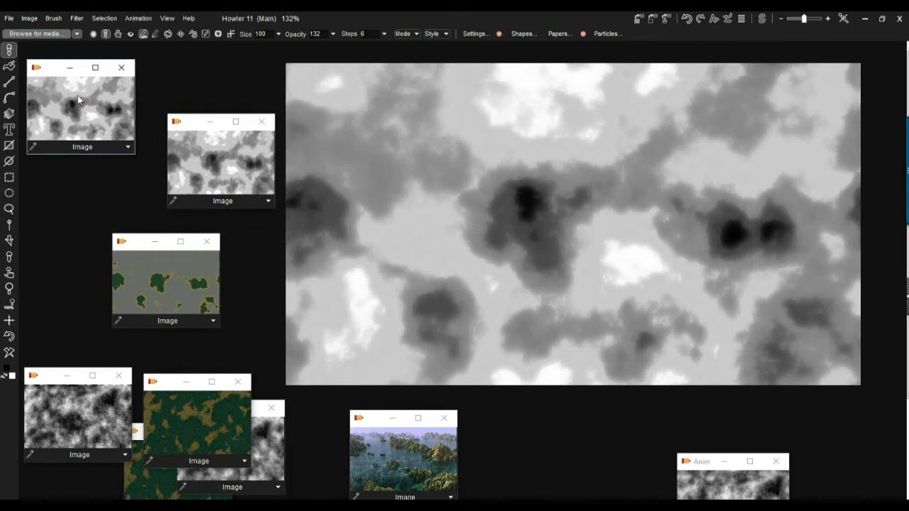
pyautogui.click(230, 152)
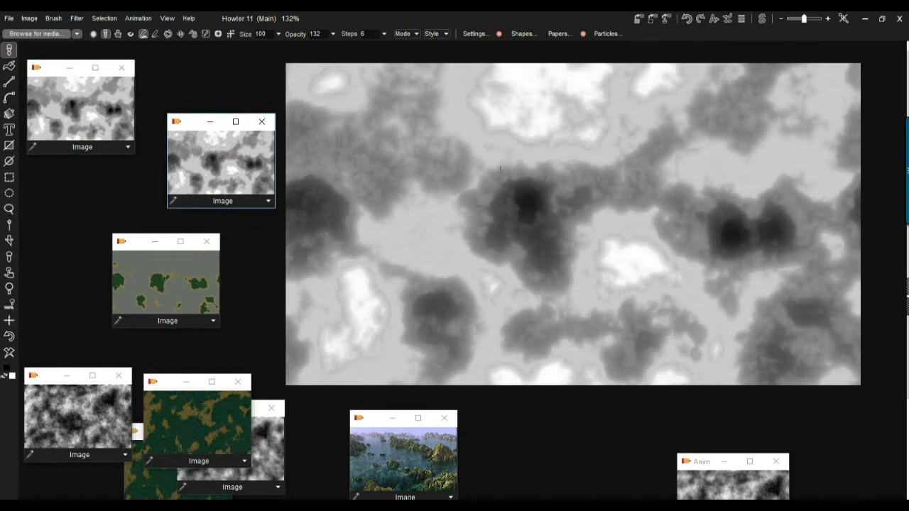
pyautogui.scroll(5, 406, 144)
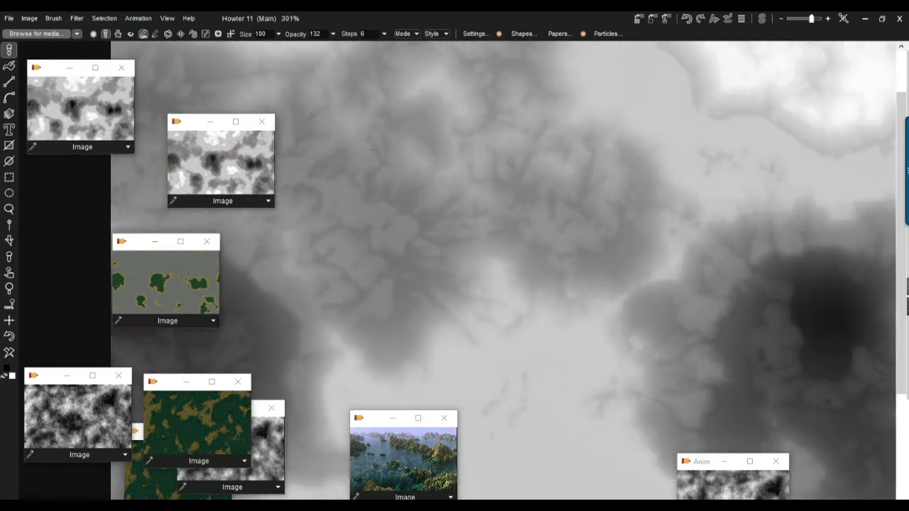
pyautogui.moveTo(556, 279); pyautogui.dragTo(512, 243)
pyautogui.scroll(-1, 392, 188)
pyautogui.scroll(-3, 532, 194)
# Step: Place the stored texture in the swap image and the eroded elevation map in the main image, checking both buffers
pyautogui.click(190, 279)
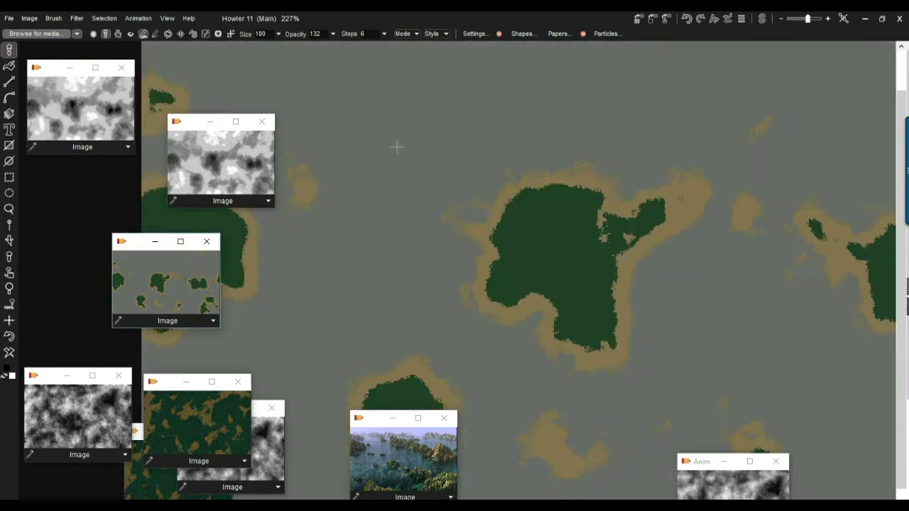
pyautogui.click(199, 184)
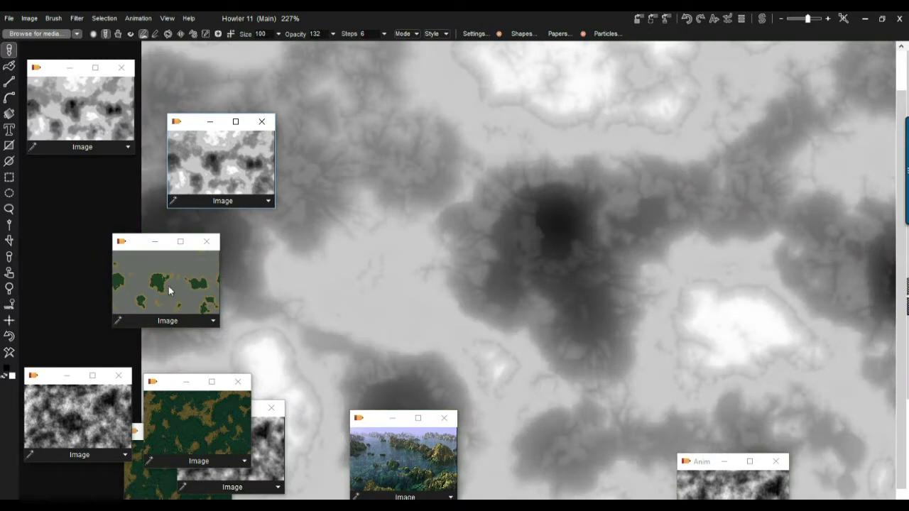
pyautogui.click(762, 19)
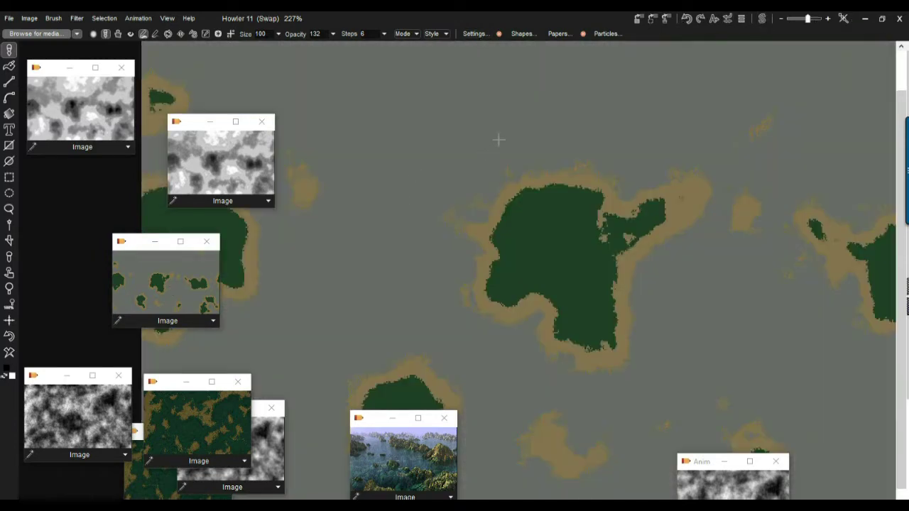
pyautogui.click(762, 19)
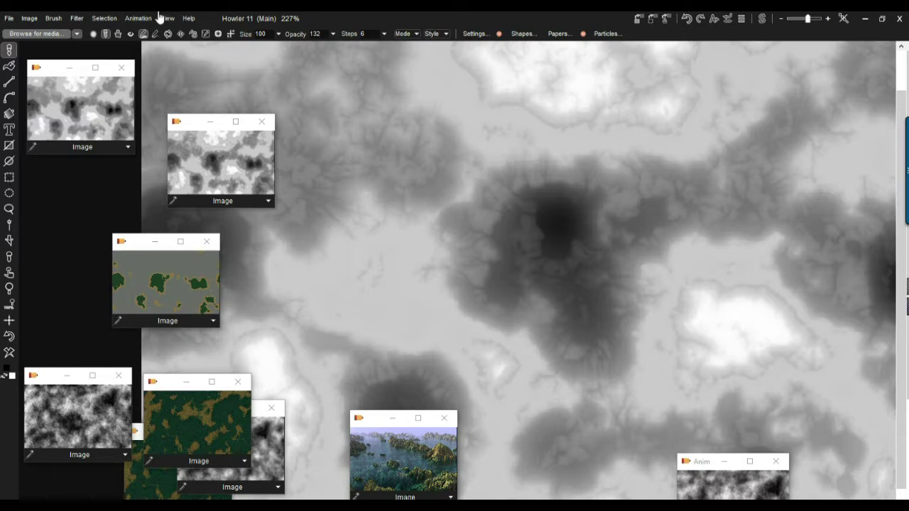
# Step: Open the terrain rendering filter with water plane and sun on the eroded elevation map and move its window off the canvas centre
pyautogui.click(76, 19)
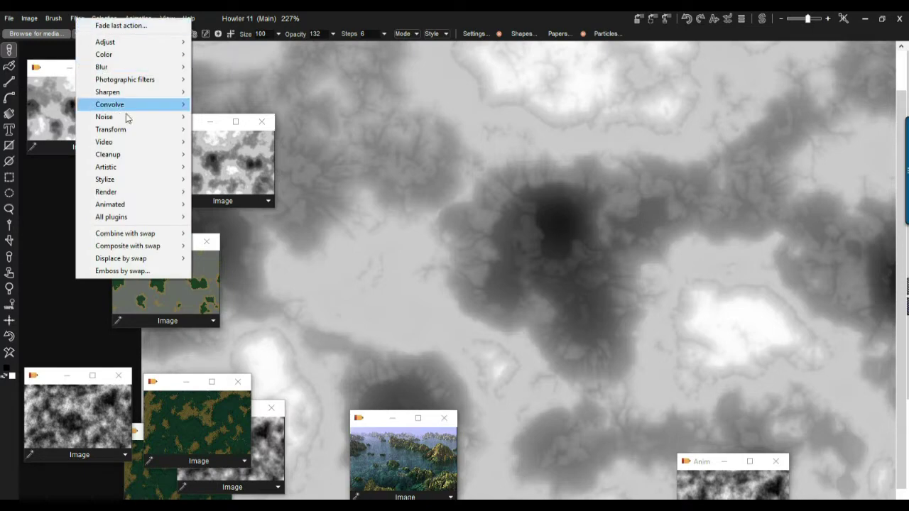
pyautogui.moveTo(129, 130)
pyautogui.moveTo(224, 194)
pyautogui.click(122, 209)
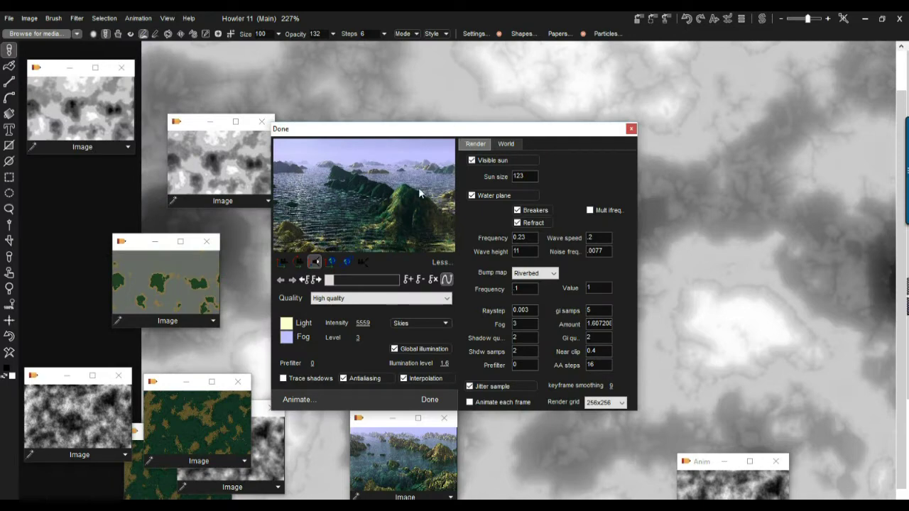
pyautogui.moveTo(395, 131); pyautogui.dragTo(196, 84)
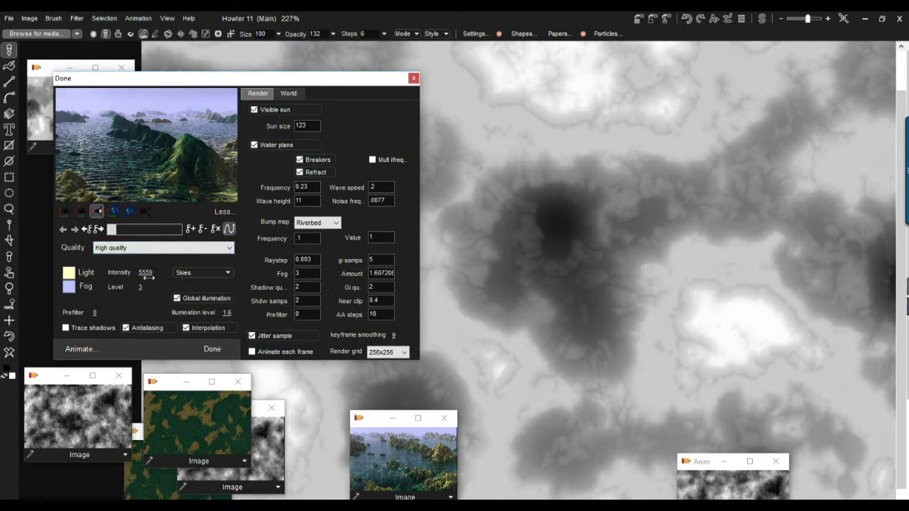
# Step: Render the terrain at Preview quality, Medium quality and finally High quality
pyautogui.click(114, 248)
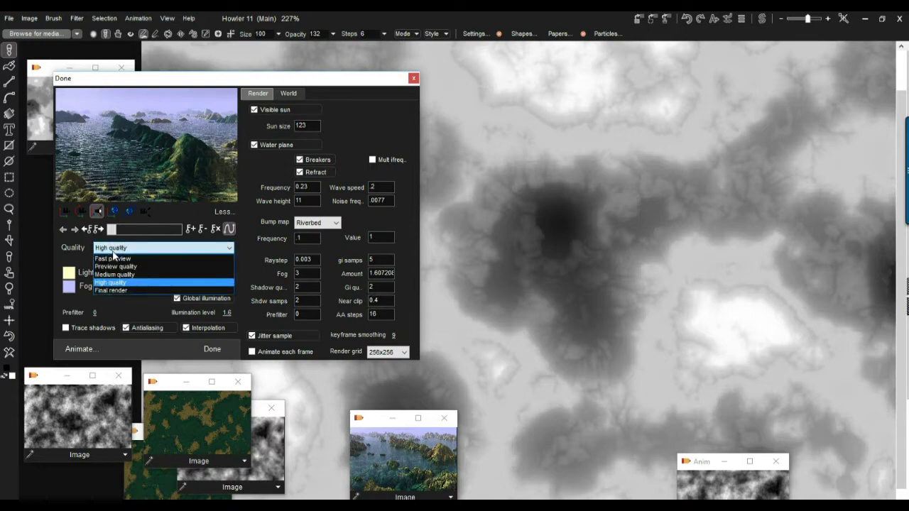
pyautogui.click(116, 266)
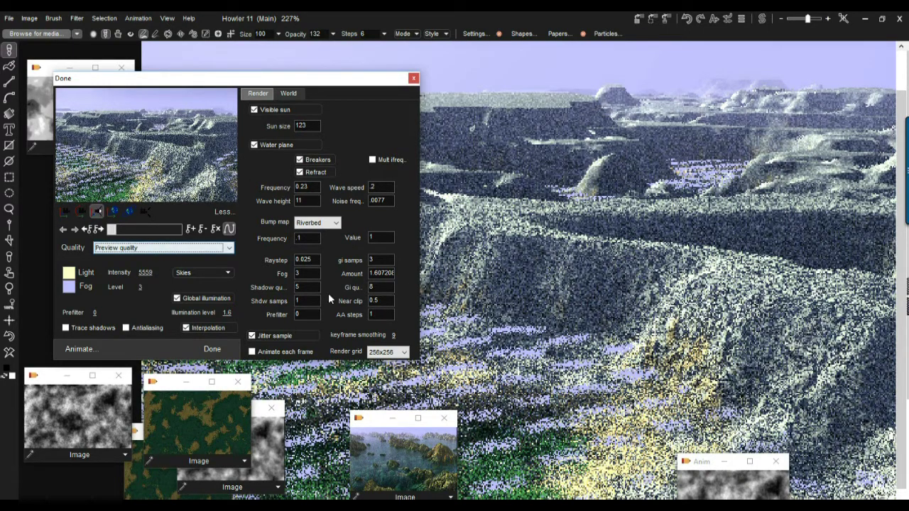
pyautogui.click(122, 247)
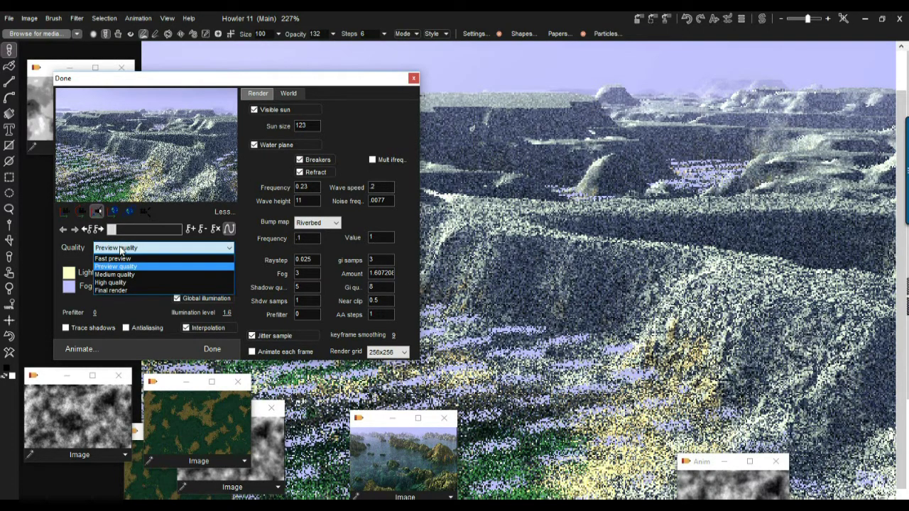
pyautogui.click(117, 275)
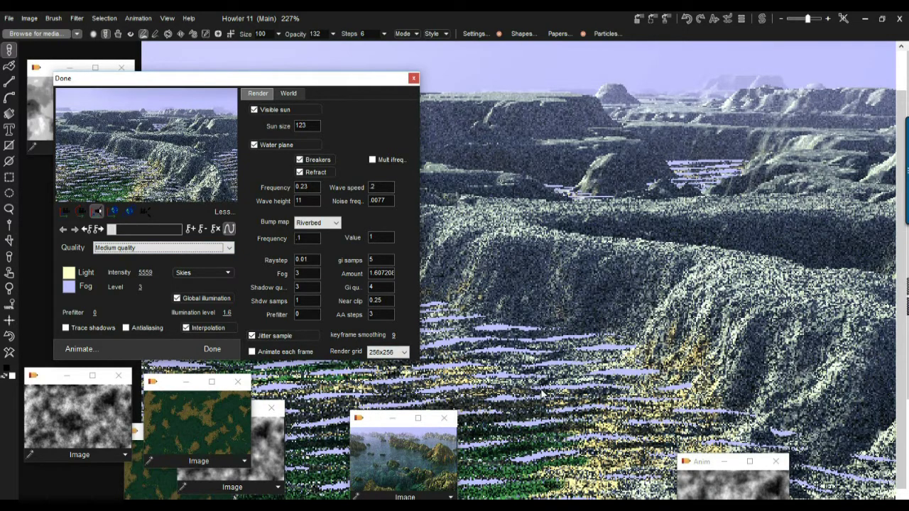
pyautogui.click(121, 248)
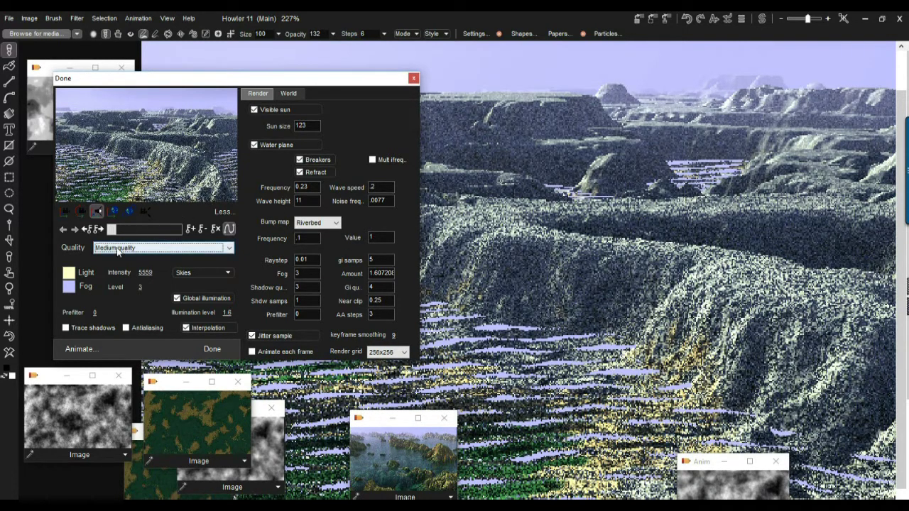
pyautogui.click(119, 284)
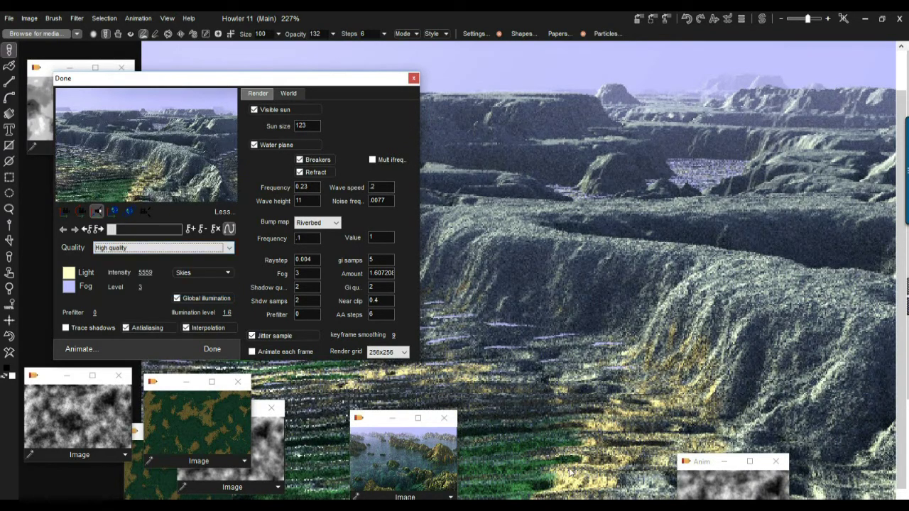
# Step: Try the water plane without refraction and collapse the renderer's extra settings to uncover more of the scene
pyautogui.click(316, 173)
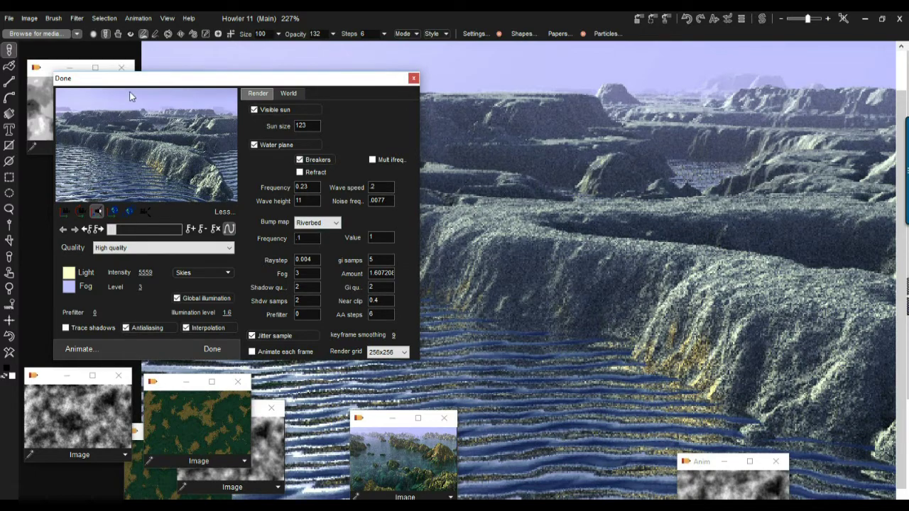
pyautogui.moveTo(117, 83); pyautogui.dragTo(127, 140)
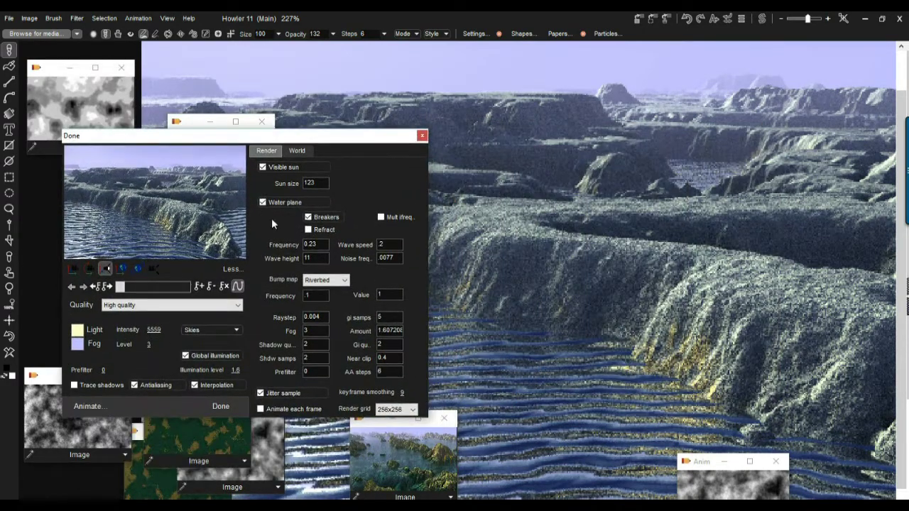
pyautogui.click(231, 269)
pyautogui.moveTo(125, 135); pyautogui.dragTo(105, 74)
pyautogui.click(216, 225)
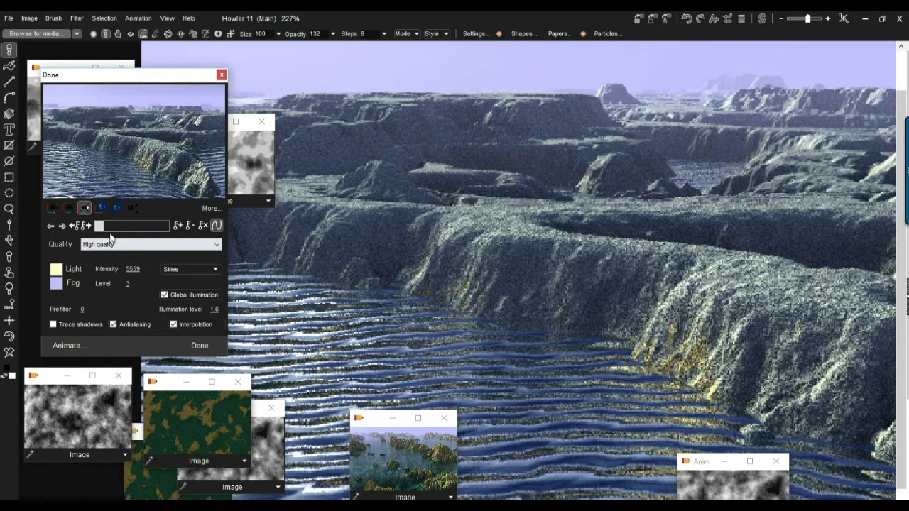
# Step: Reposition the camera at Medium quality to look down the water channel between the cliffs, and render that view at High quality
pyautogui.click(110, 244)
pyautogui.click(112, 271)
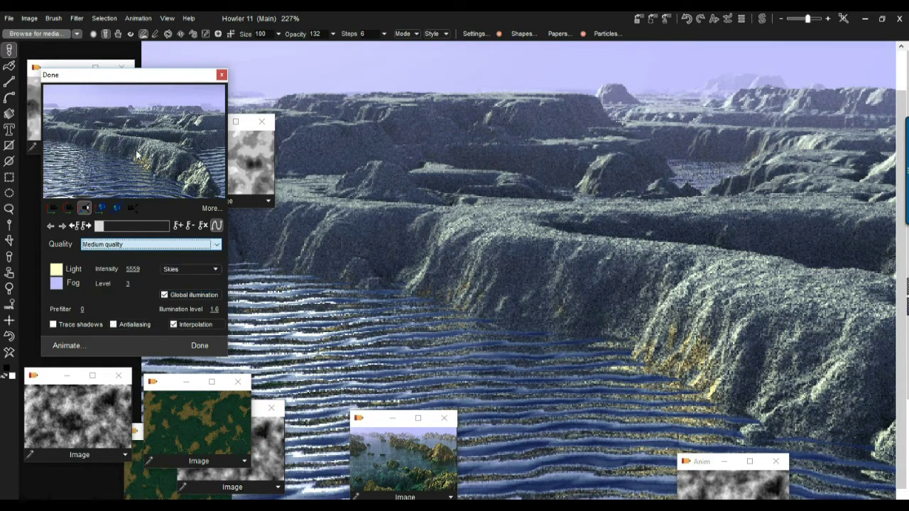
pyautogui.click(68, 207)
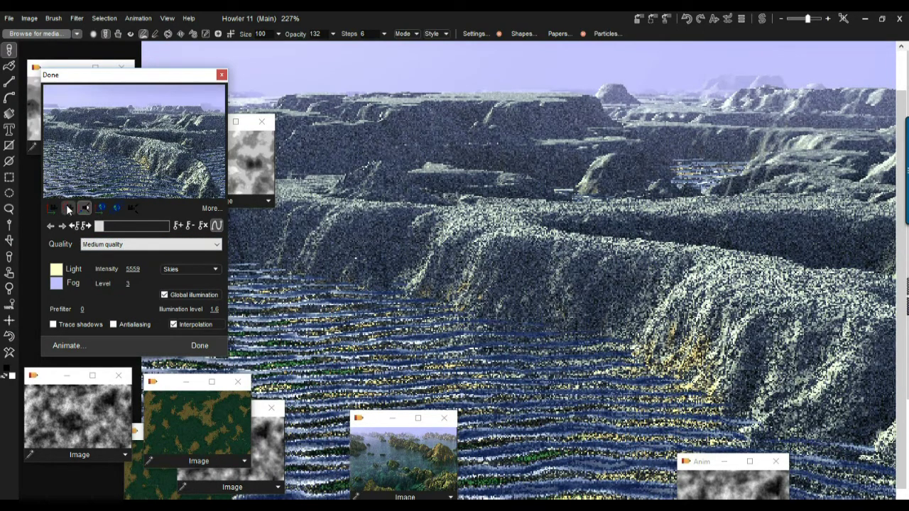
pyautogui.moveTo(129, 149); pyautogui.dragTo(195, 150)
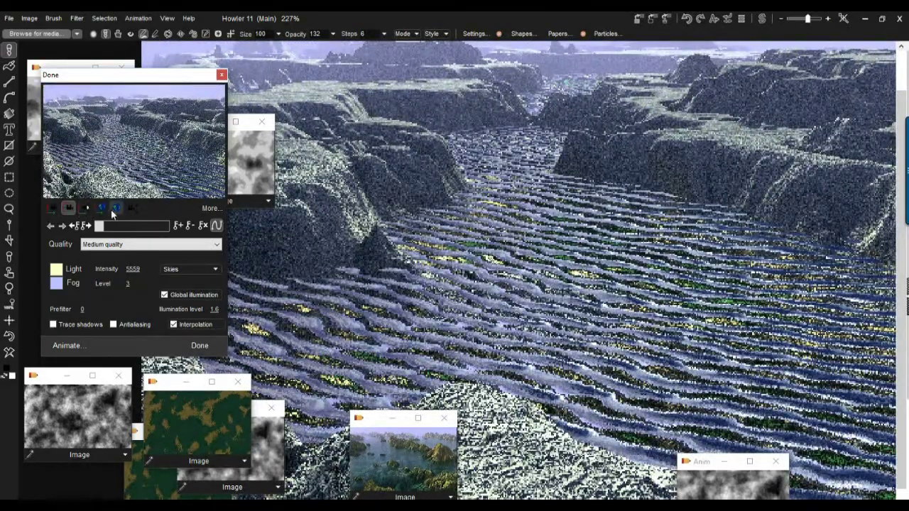
pyautogui.click(130, 206)
pyautogui.moveTo(135, 155); pyautogui.dragTo(110, 148)
pyautogui.click(69, 207)
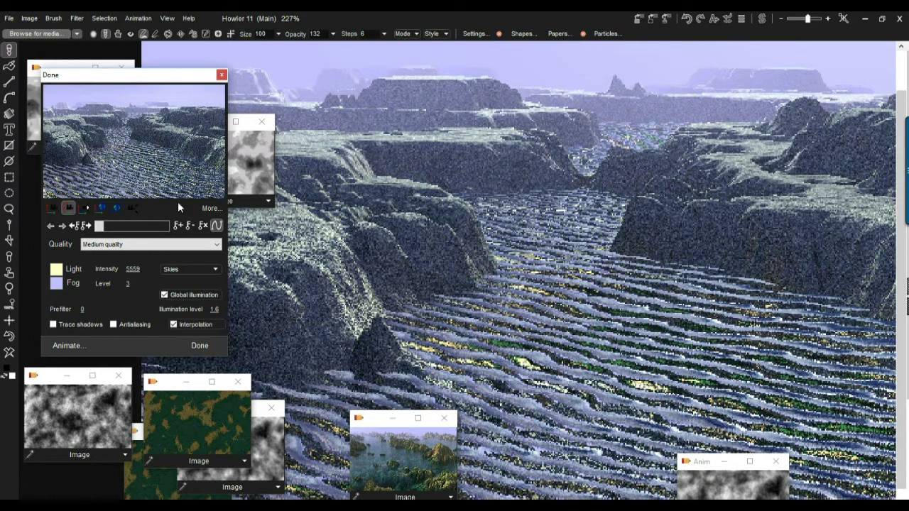
pyautogui.click(108, 245)
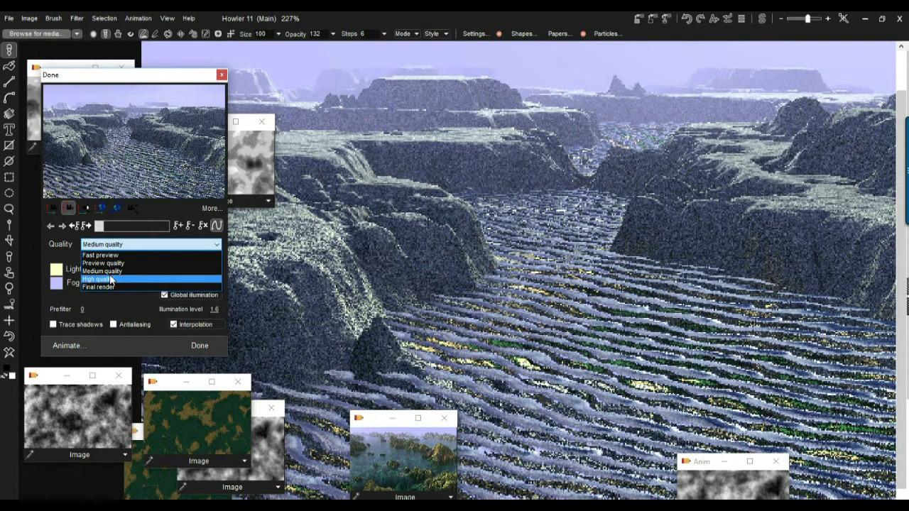
pyautogui.click(110, 279)
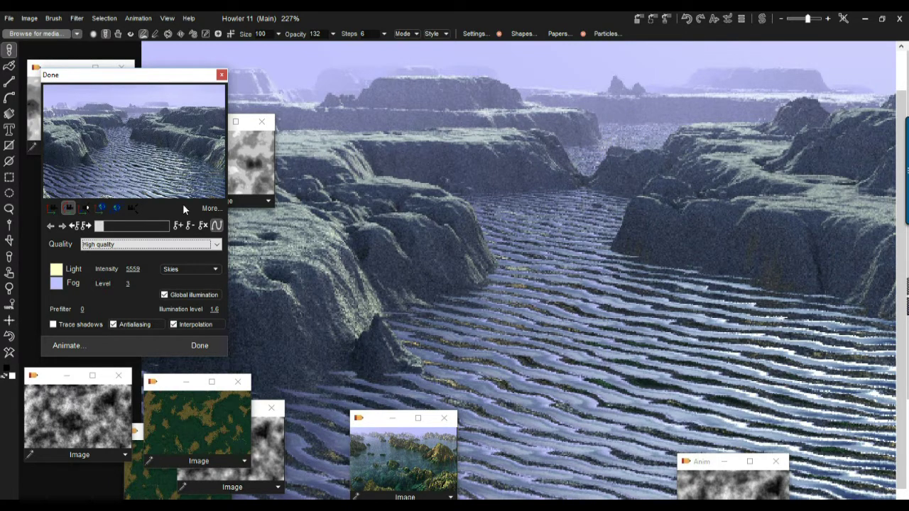
# Step: Expand the renderer's extra settings, turn on refraction for the water plane, and switch the render quality to Medium
pyautogui.click(212, 208)
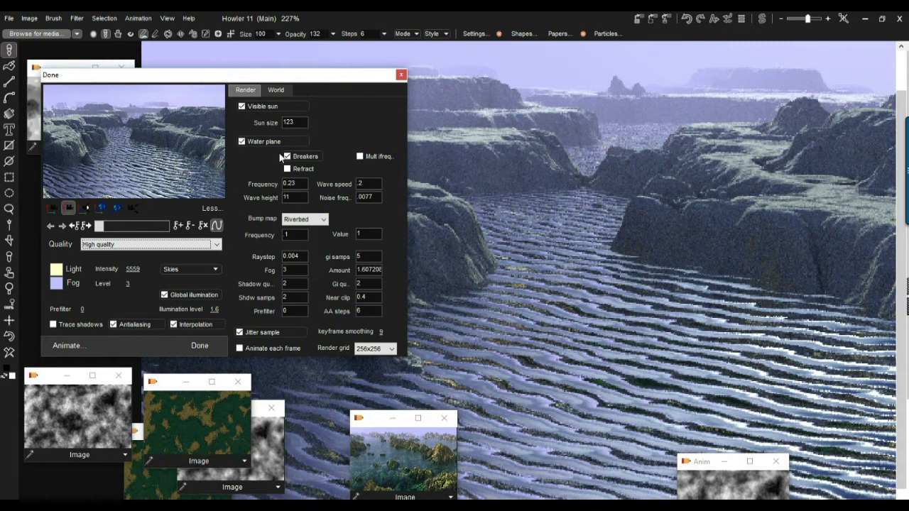
pyautogui.click(299, 170)
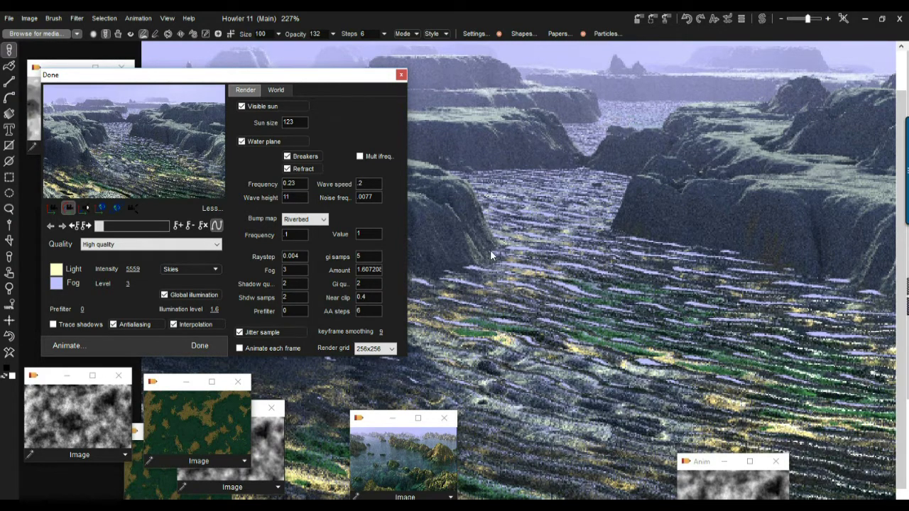
pyautogui.click(106, 244)
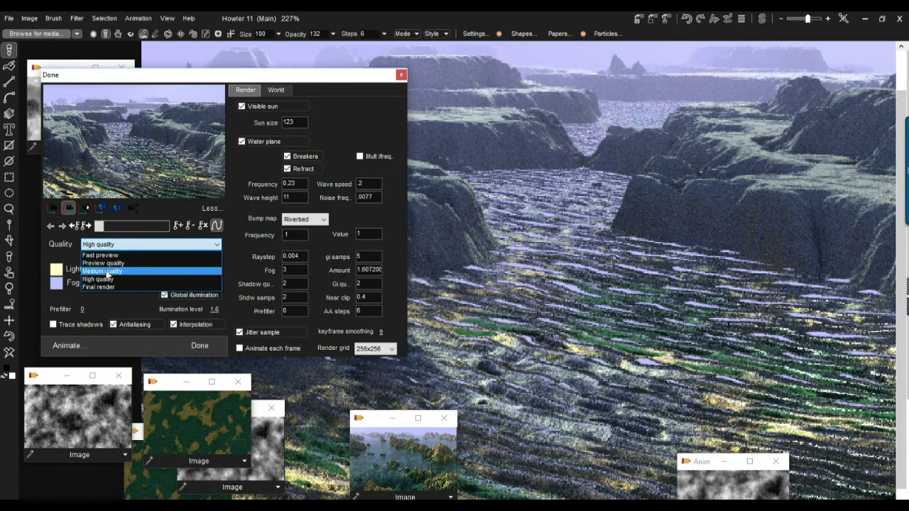
pyautogui.click(107, 271)
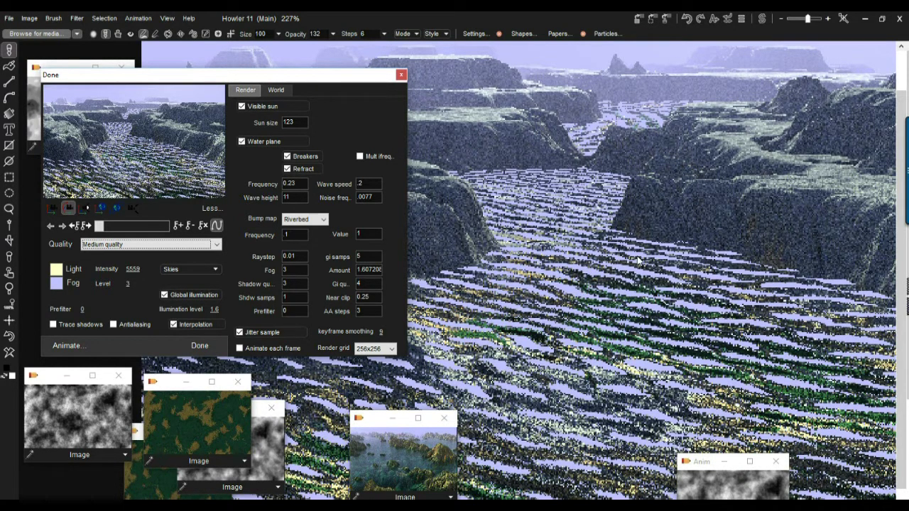
# Step: Raise the camera for a higher view over the channel and lower the water level to expose more of the valley floor
pyautogui.click(52, 208)
pyautogui.moveTo(132, 177); pyautogui.dragTo(137, 113)
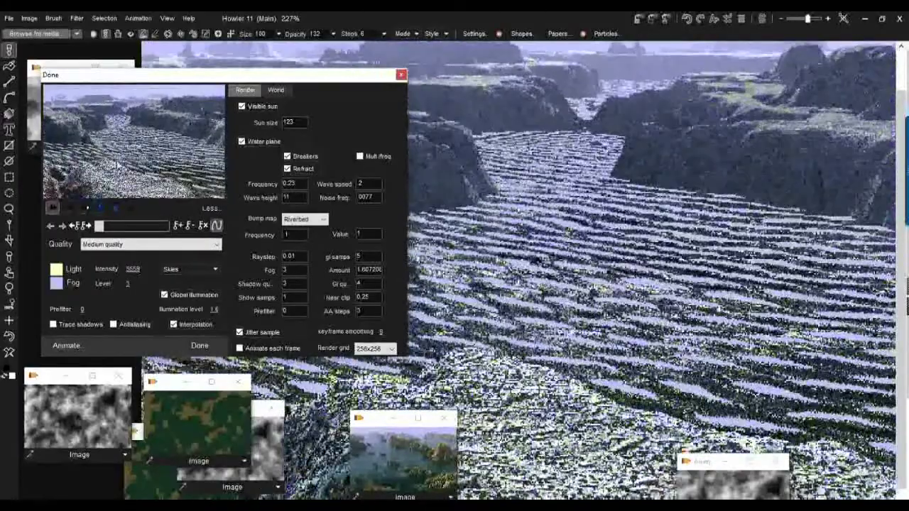
pyautogui.moveTo(118, 164); pyautogui.dragTo(114, 202)
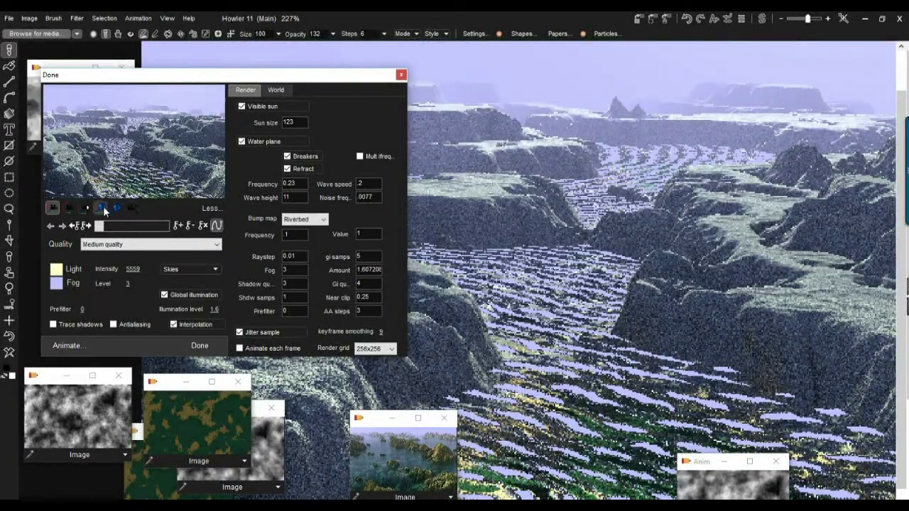
pyautogui.click(102, 208)
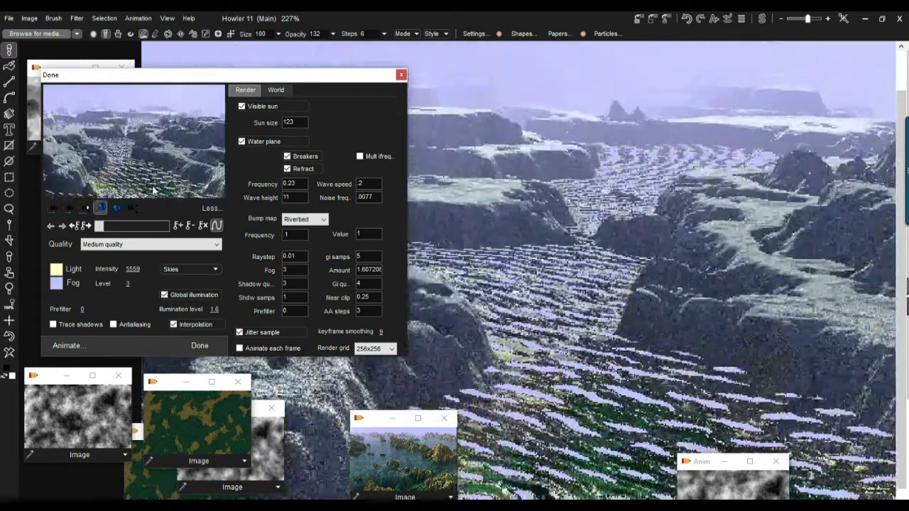
pyautogui.moveTo(153, 191)
pyautogui.mouseDown()
pyautogui.moveTo(150, 202)
pyautogui.moveTo(151, 183)
pyautogui.mouseUp()
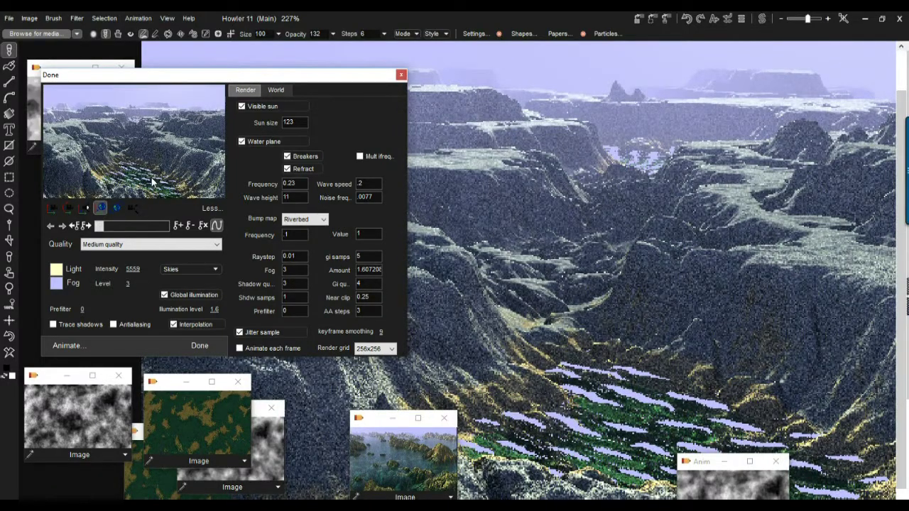
# Step: Turn off water refraction and set the wave frequency to 0, fine-tuning the water level in the valley
pyautogui.click(301, 170)
pyautogui.moveTo(194, 155); pyautogui.dragTo(194, 156)
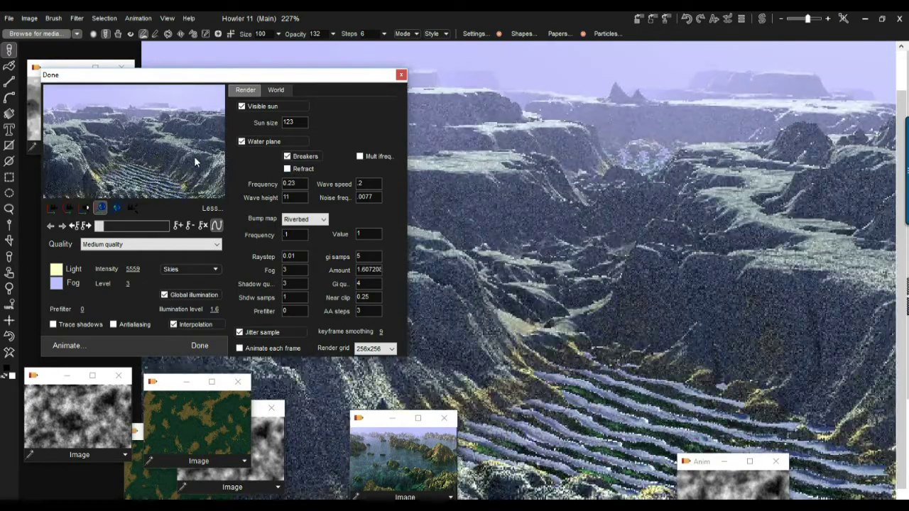
pyautogui.doubleClick(303, 182)
pyautogui.write('0')
pyautogui.moveTo(169, 162); pyautogui.dragTo(171, 168)
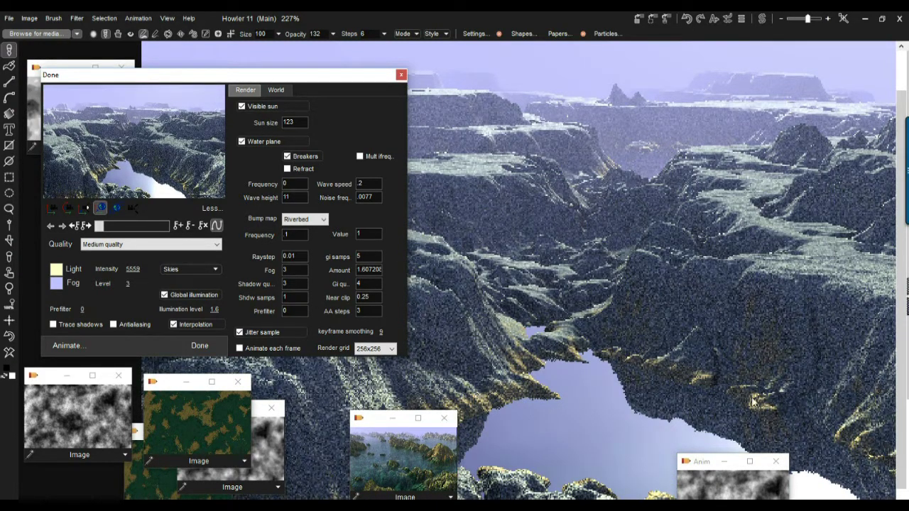
pyautogui.click(162, 185)
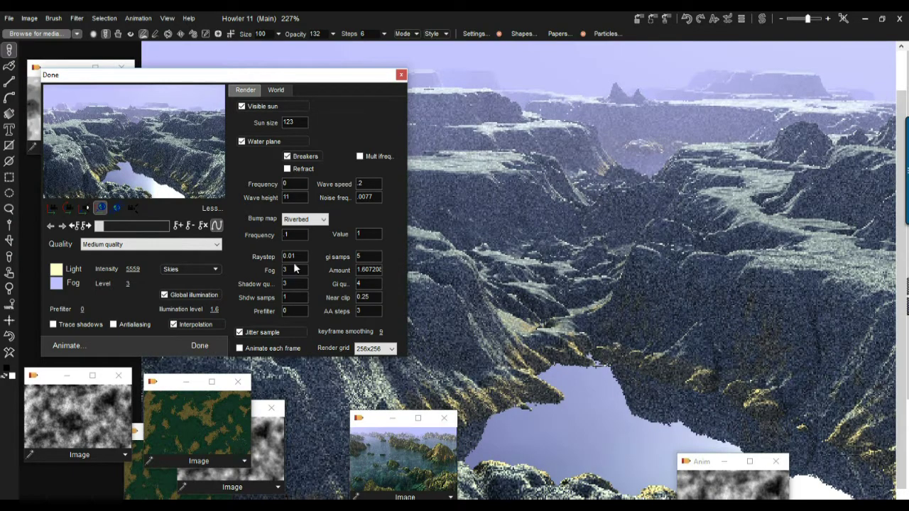
# Step: Render the calm-water scene at Preview quality and then at High quality
pyautogui.click(96, 245)
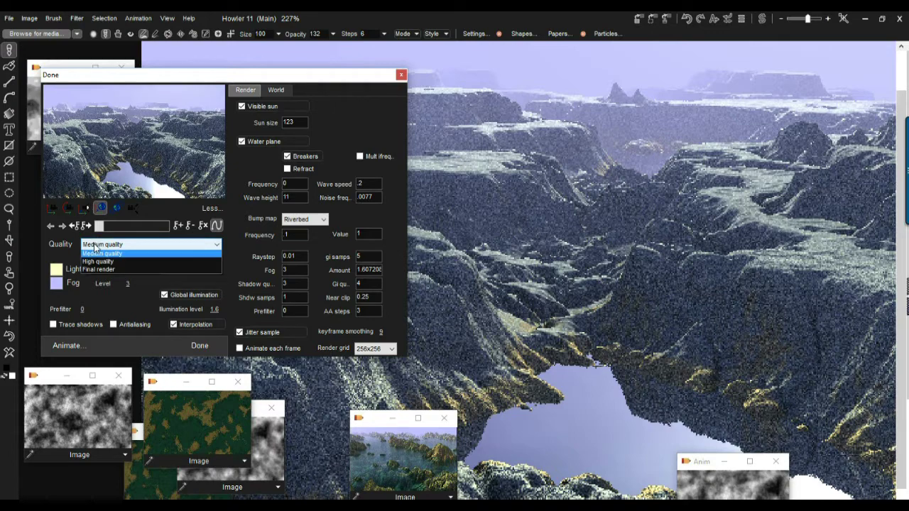
pyautogui.click(106, 265)
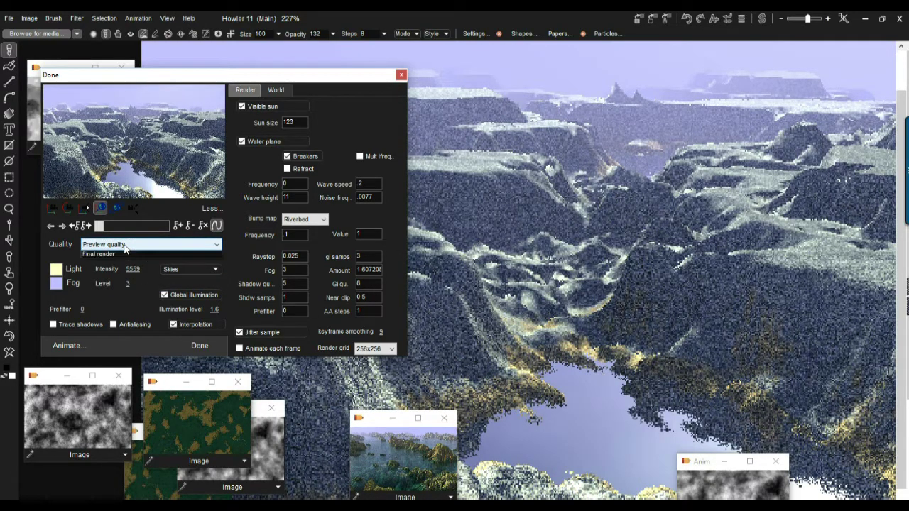
pyautogui.click(125, 247)
pyautogui.click(111, 281)
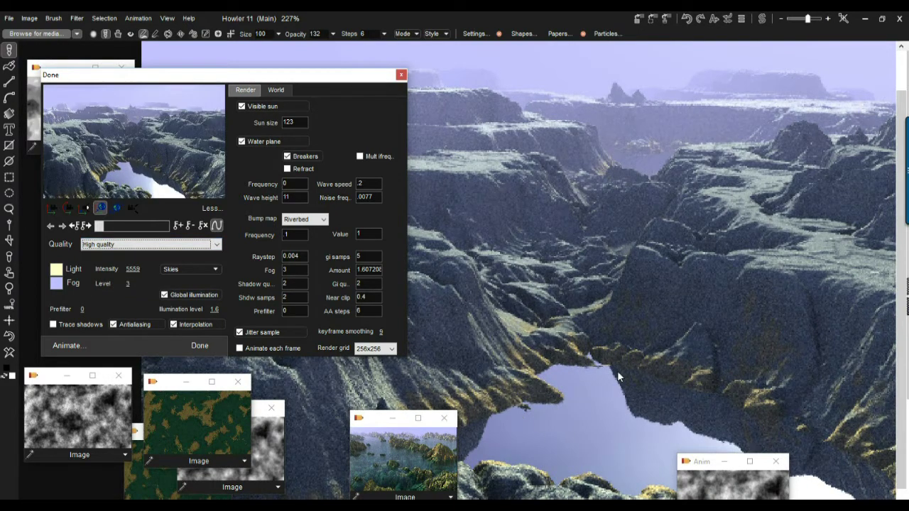
# Step: Set the wave frequency to 0.2 and tilt the camera down toward the rippled water in the valley
pyautogui.click(285, 184)
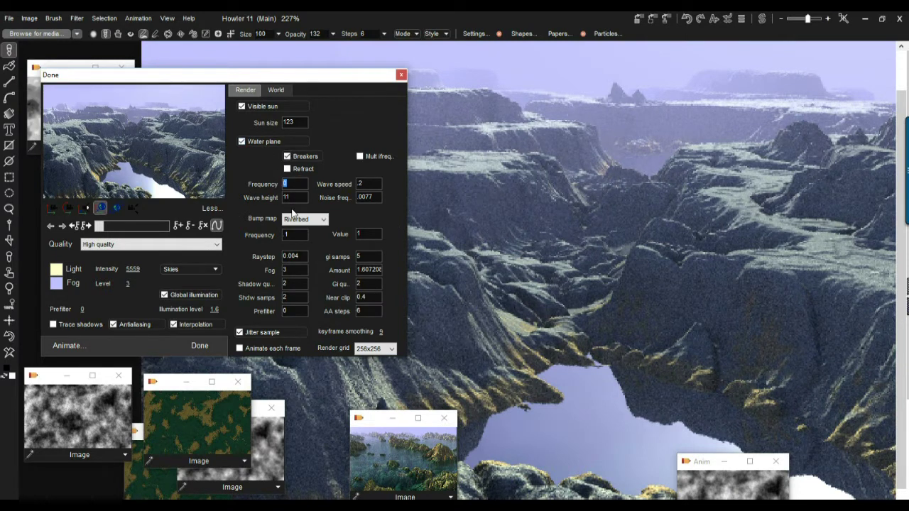
pyautogui.write('0.2')
pyautogui.click(68, 209)
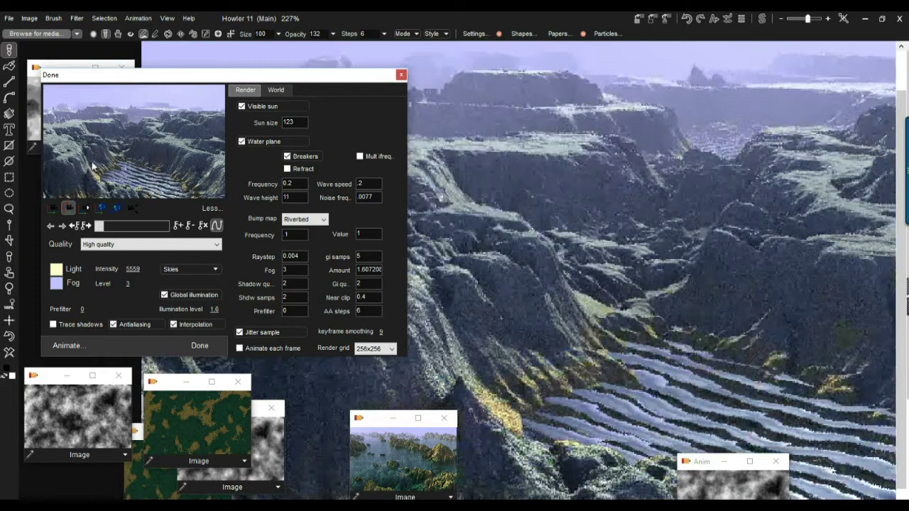
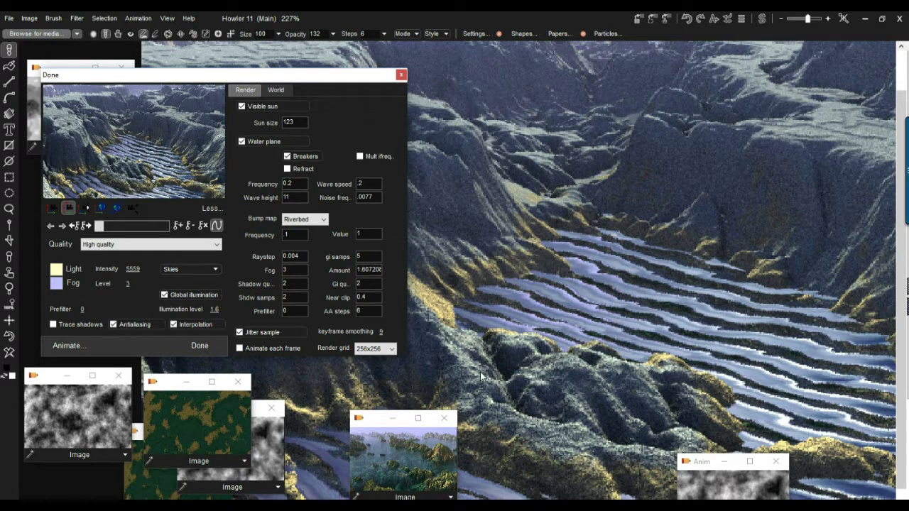
# Step: Set the bump map to None and the prefilter to 0.4, moving the renderer window aside to uncover the cliffs
pyautogui.click(310, 219)
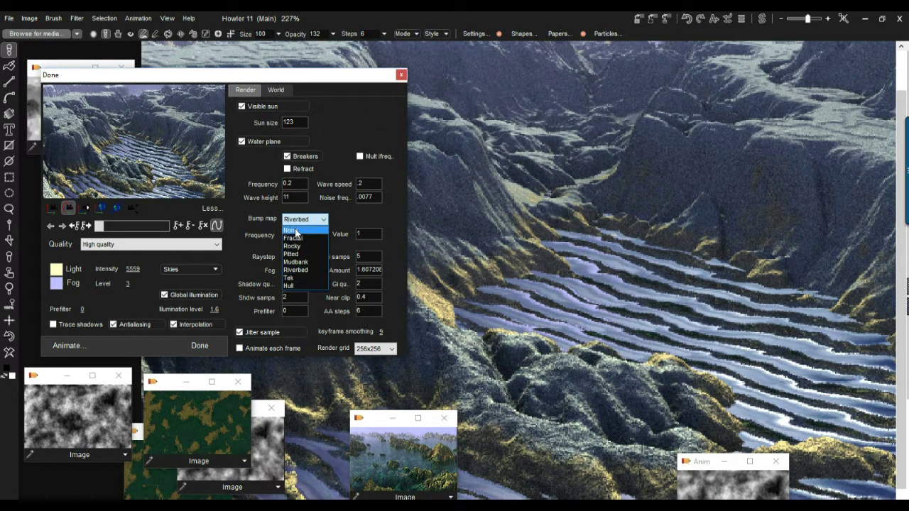
pyautogui.click(296, 231)
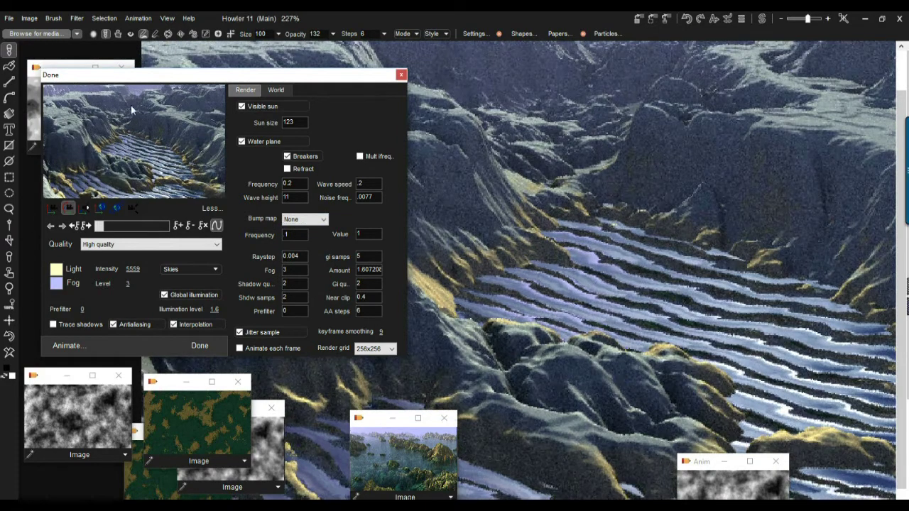
pyautogui.moveTo(83, 76); pyautogui.dragTo(592, 87)
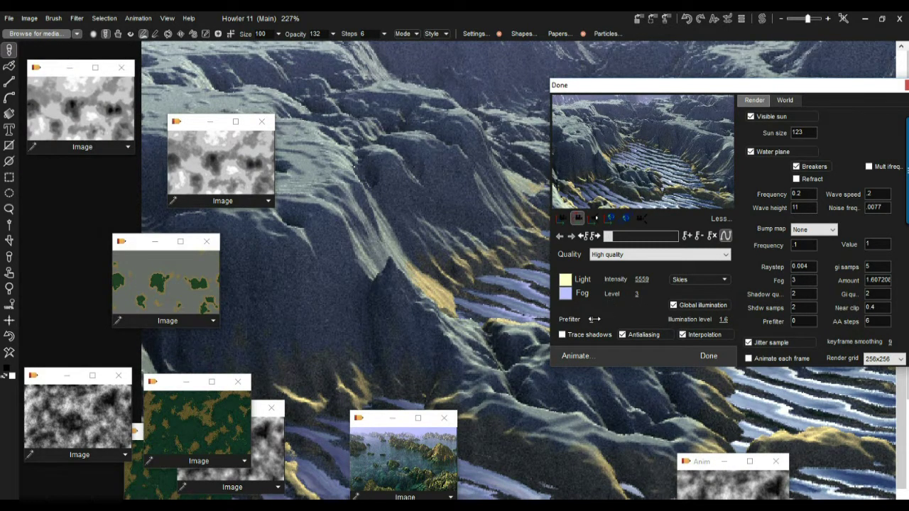
pyautogui.moveTo(589, 320); pyautogui.dragTo(604, 320)
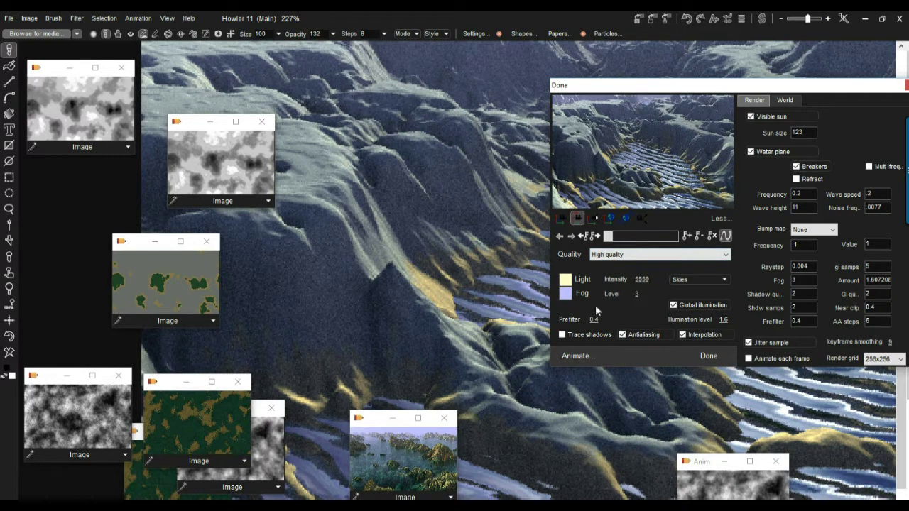
# Step: Try the Fractal and Rocky bump maps on the terrain, then set the bump map to Riverbed
pyautogui.click(808, 230)
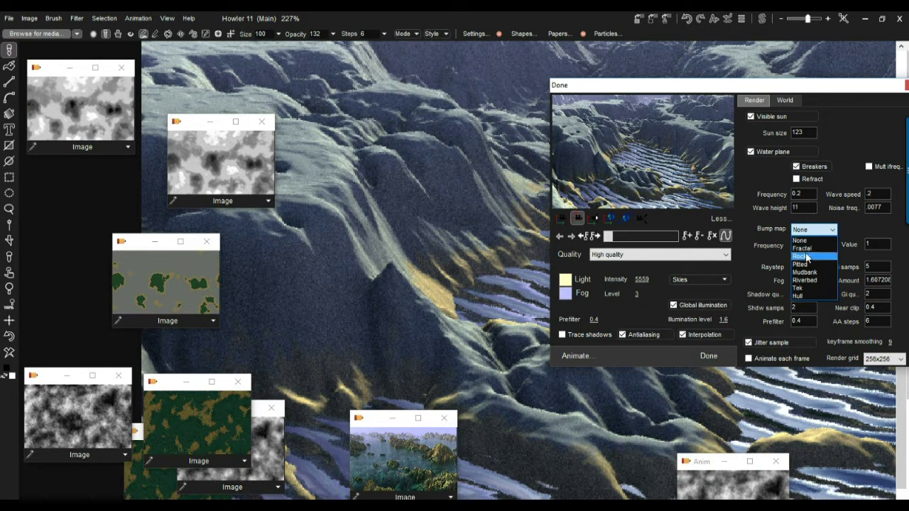
pyautogui.click(801, 248)
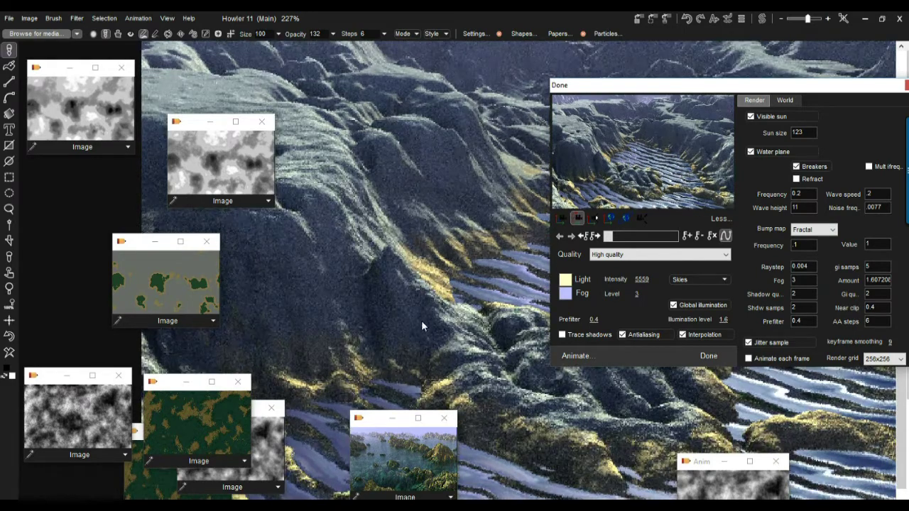
pyautogui.click(809, 232)
pyautogui.click(806, 262)
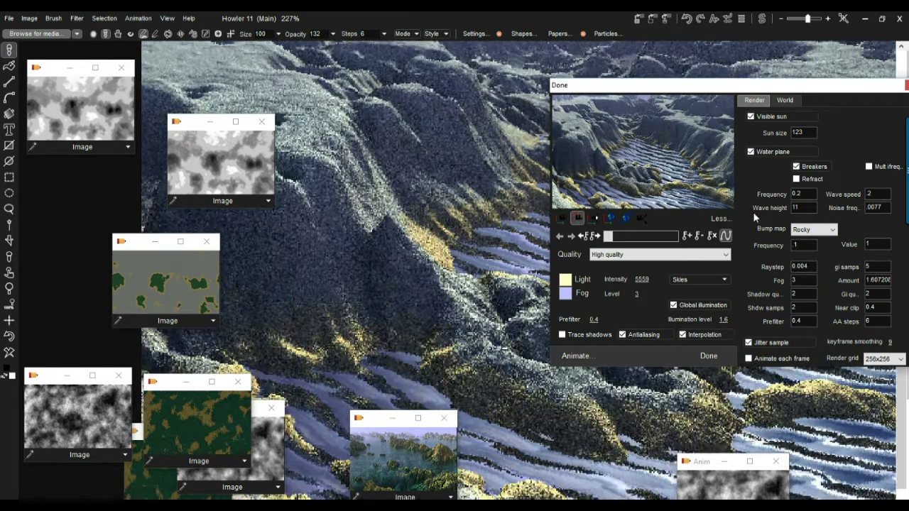
pyautogui.click(820, 230)
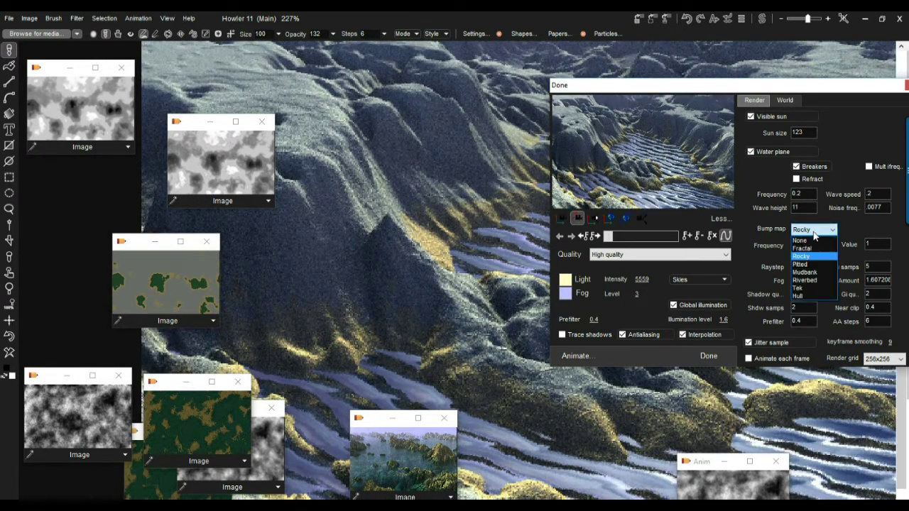
pyautogui.click(815, 283)
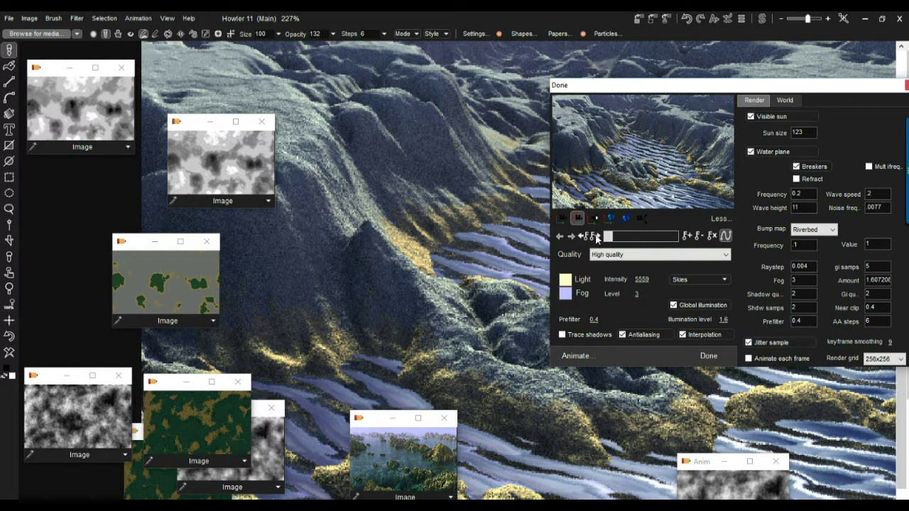
# Step: Turn the camera so the rippled water channel lies ahead with the far plateaus and horizon in view
pyautogui.click(612, 152)
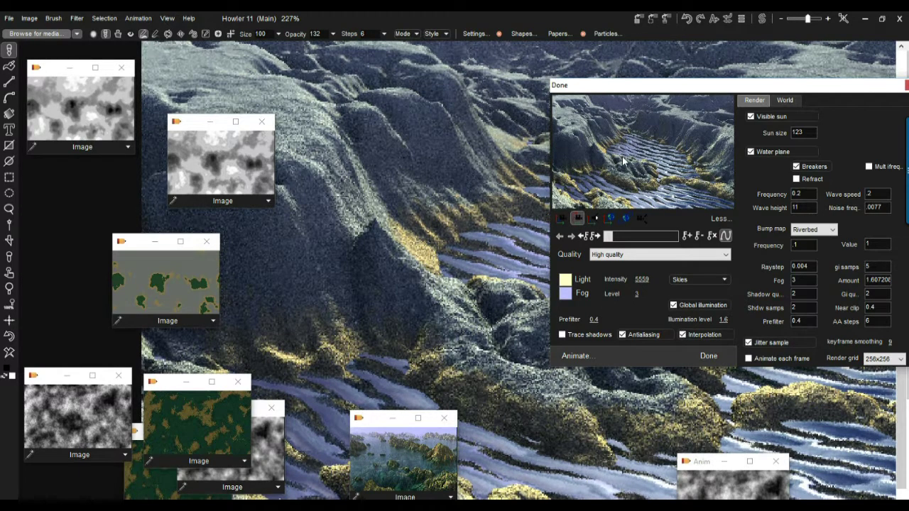
pyautogui.click(625, 165)
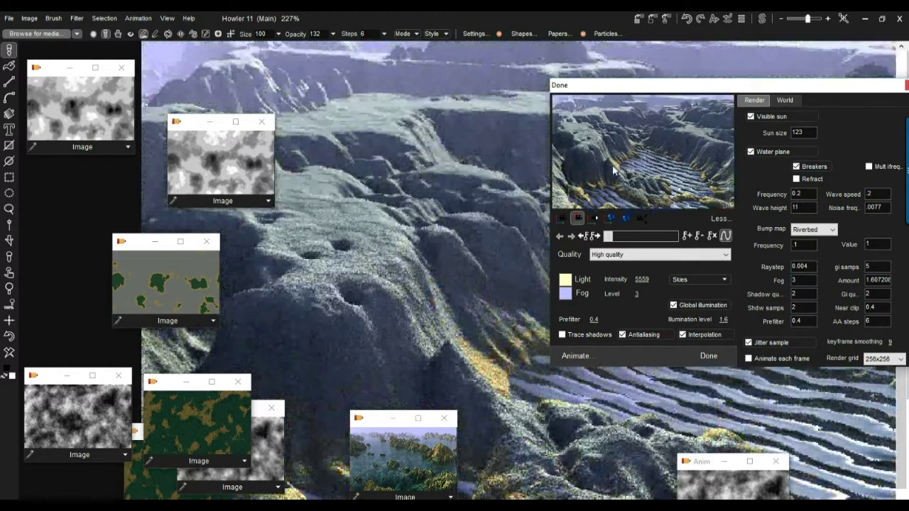
pyautogui.click(610, 169)
pyautogui.click(604, 169)
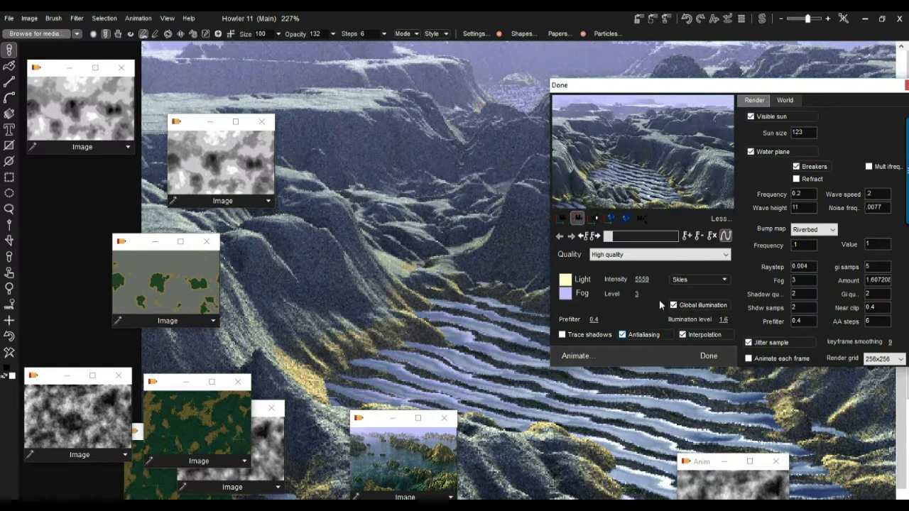
# Step: Apply the golden sky with sun rays breaking through clouds to light the scene
pyautogui.click(701, 280)
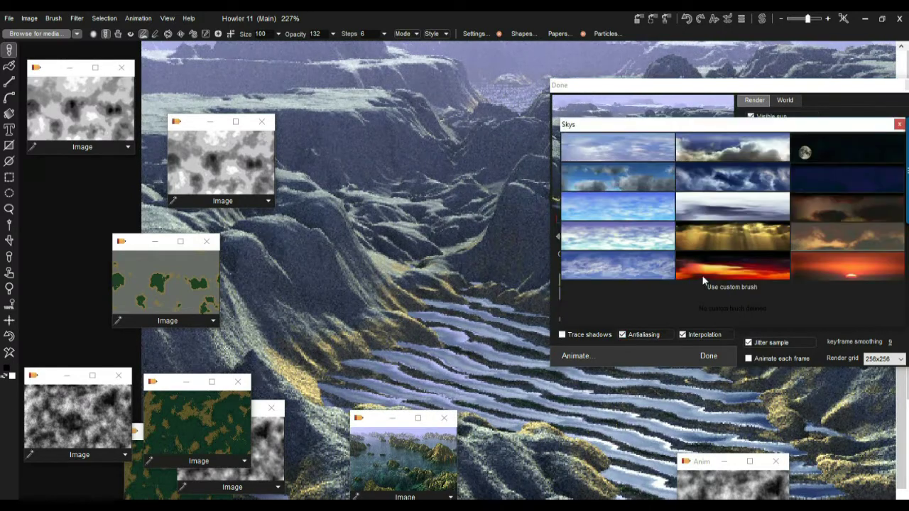
pyautogui.click(727, 242)
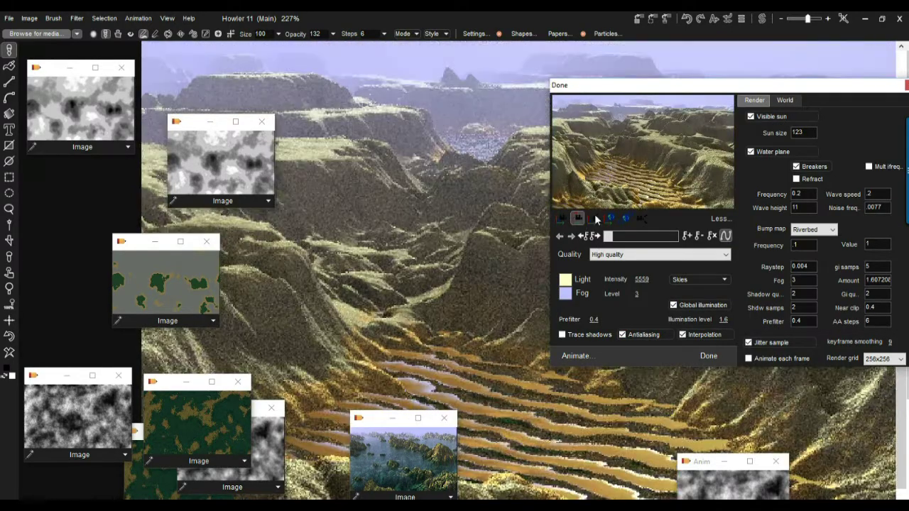
pyautogui.click(637, 198)
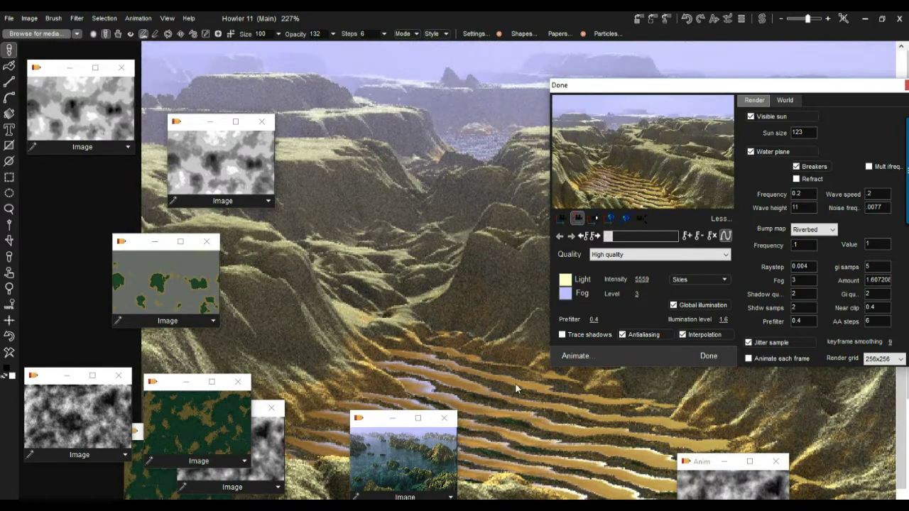
# Step: Rotate the camera up and around to view the sky above the horizon, past the visible sun
pyautogui.click(577, 219)
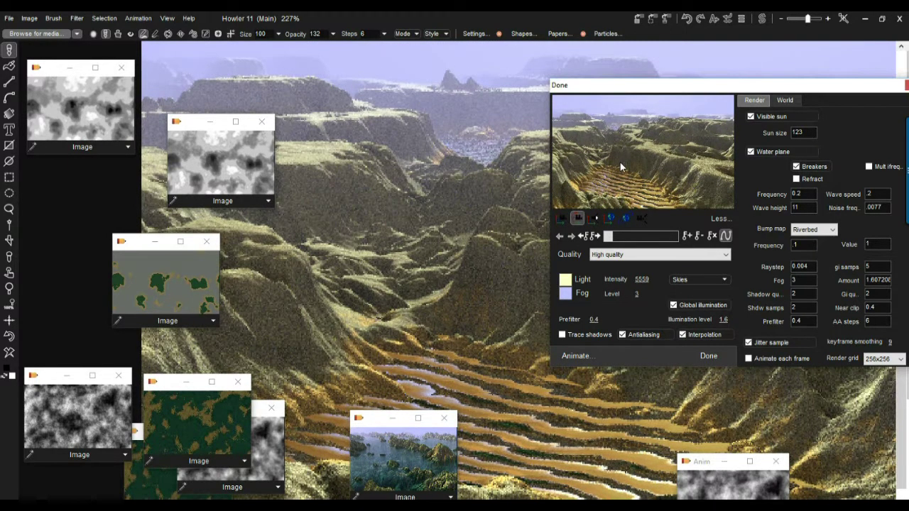
pyautogui.click(620, 162)
pyautogui.click(612, 178)
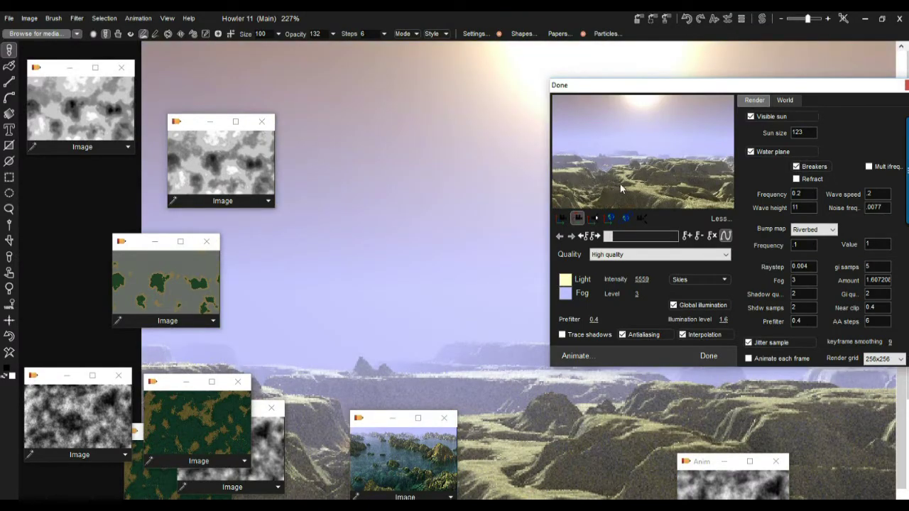
pyautogui.click(725, 178)
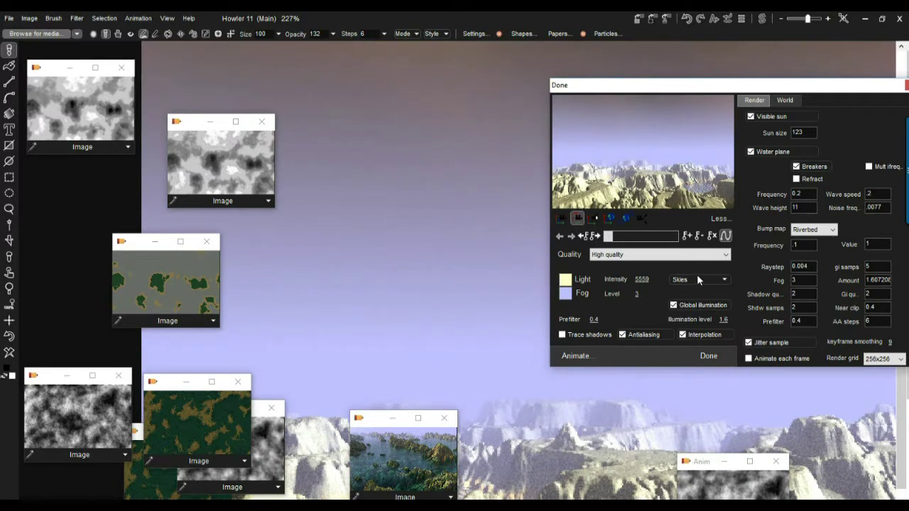
# Step: Try the fiery red sunset sky and a grey-blue cloudy sky, then apply the pale turquoise sky with soft white clouds
pyautogui.click(697, 278)
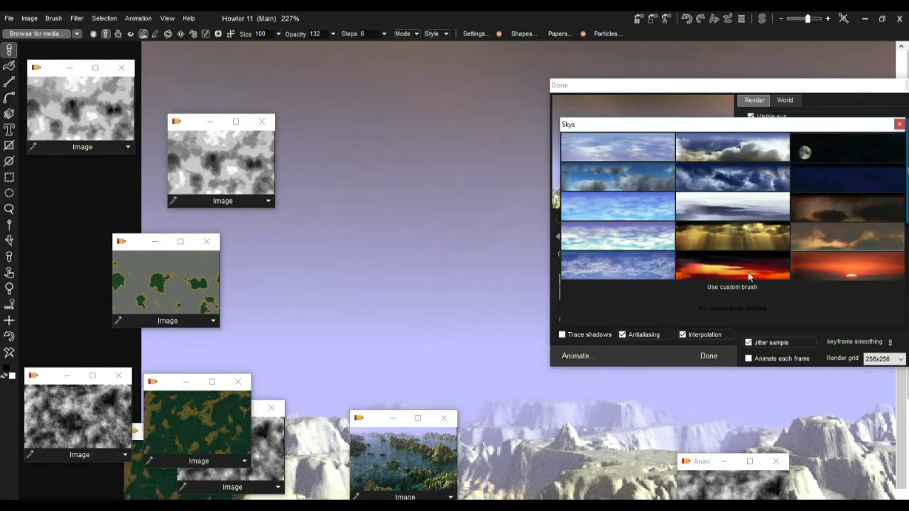
pyautogui.click(748, 272)
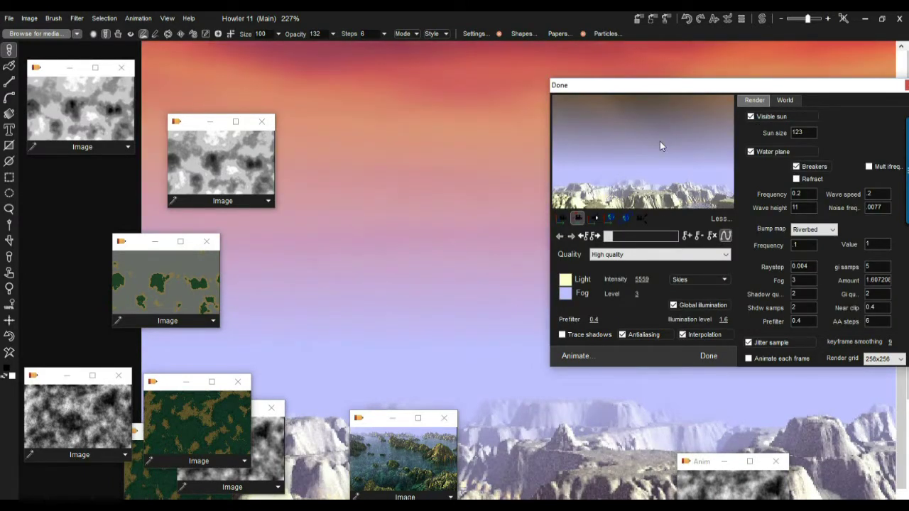
pyautogui.click(691, 279)
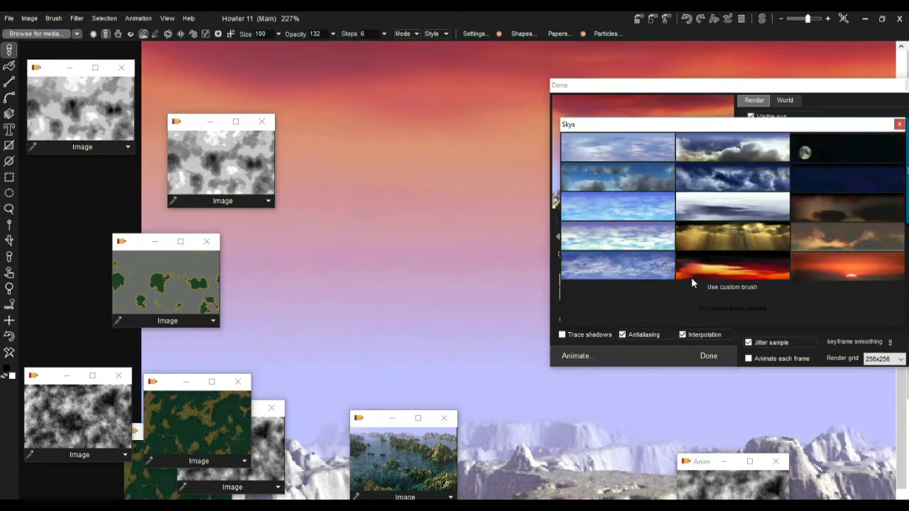
pyautogui.click(669, 164)
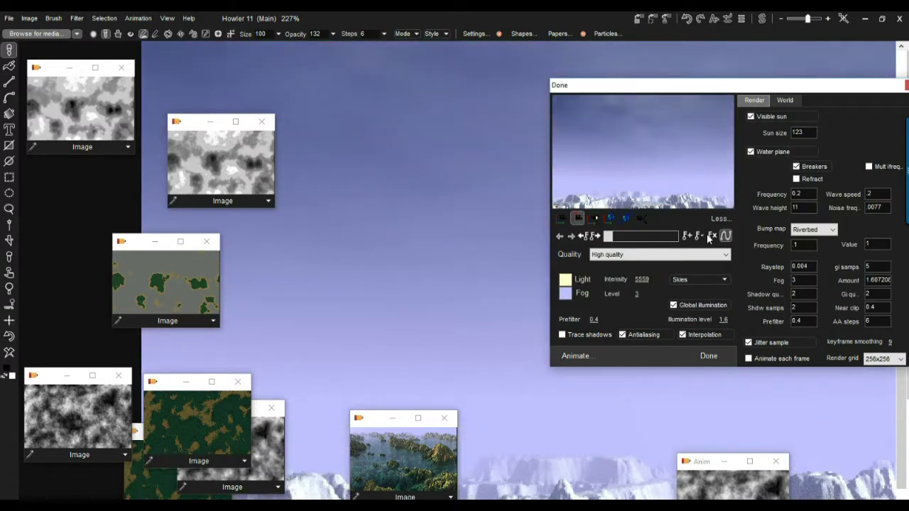
pyautogui.click(639, 219)
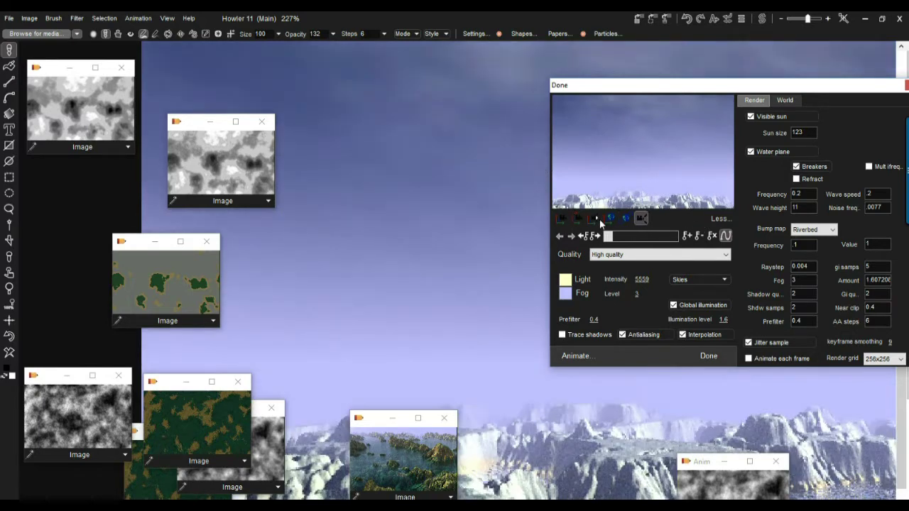
pyautogui.click(690, 281)
pyautogui.click(626, 243)
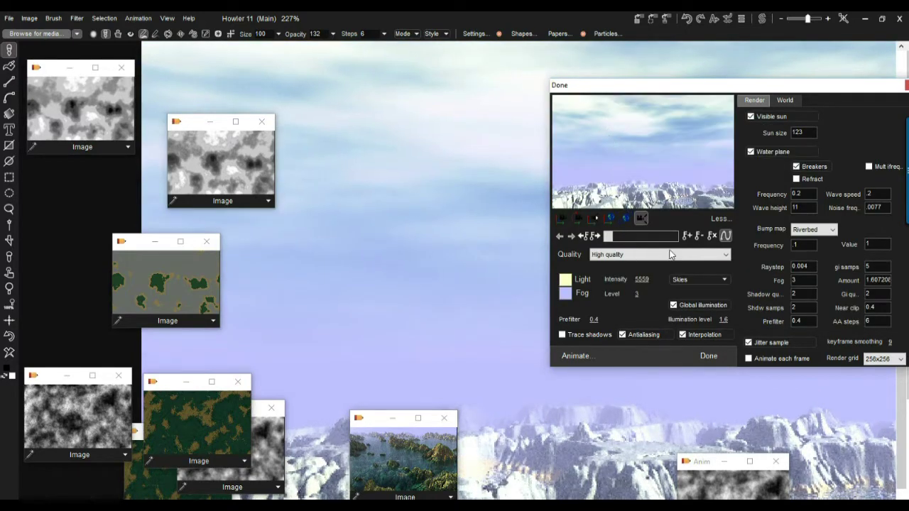
# Step: Turn the camera down from the sky to frame the foreground ridges with the water channels and distant plateaus
pyautogui.click(577, 218)
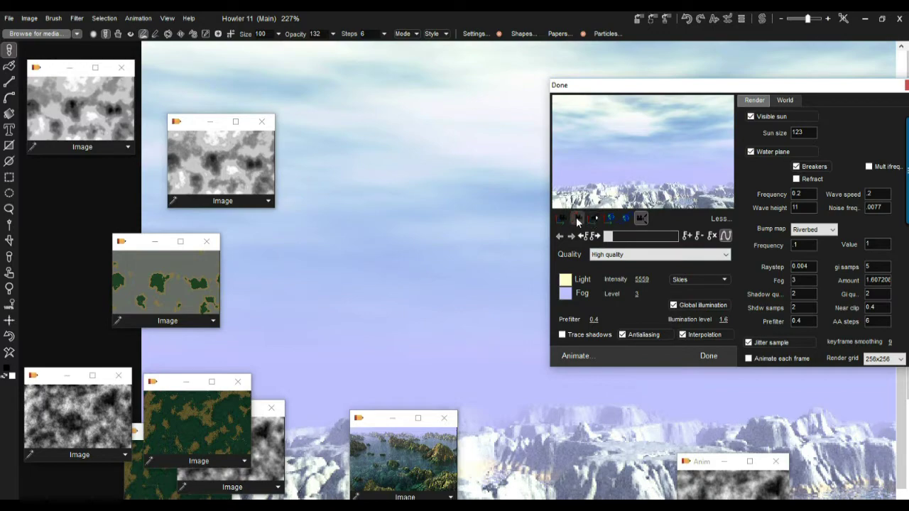
pyautogui.moveTo(611, 150); pyautogui.dragTo(578, 128)
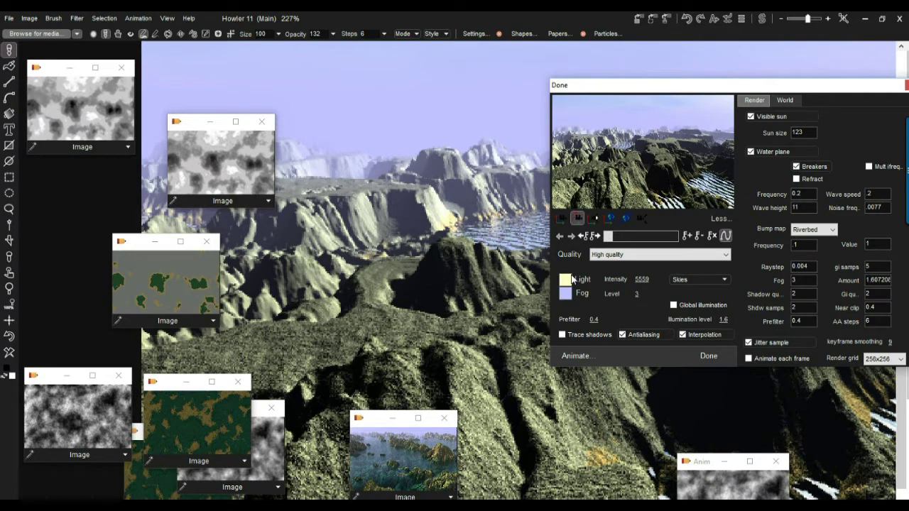
# Step: Change the light colour from pale yellow to a light peach orange and raise the light intensity to about 24200
pyautogui.click(570, 280)
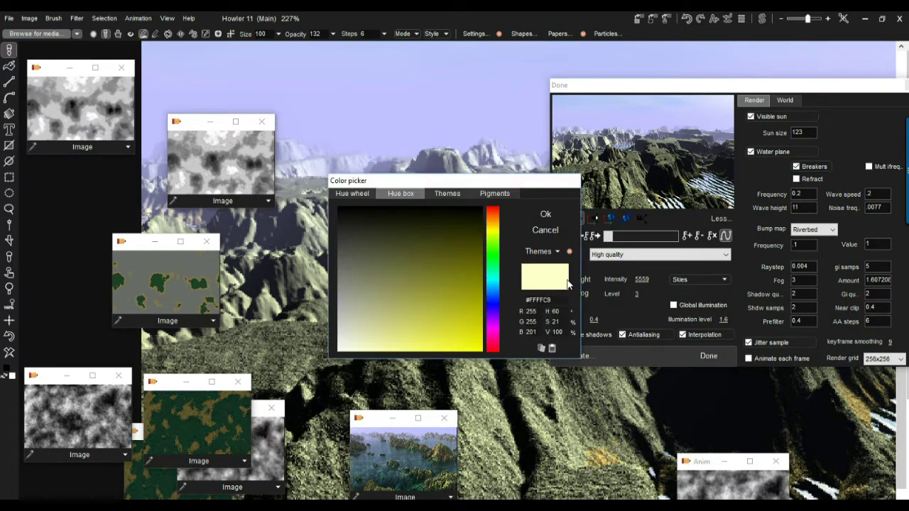
pyautogui.click(492, 215)
pyautogui.moveTo(463, 239); pyautogui.dragTo(397, 330)
pyautogui.click(544, 215)
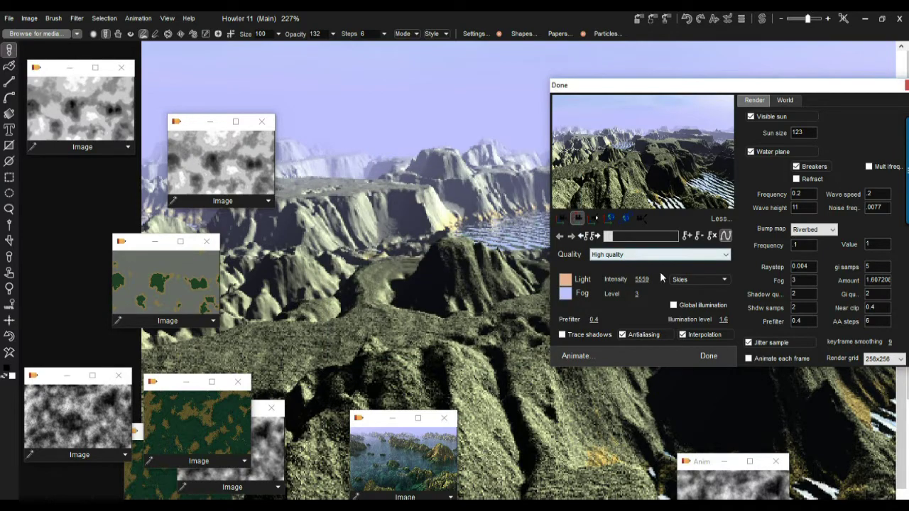
pyautogui.moveTo(625, 279); pyautogui.dragTo(661, 279)
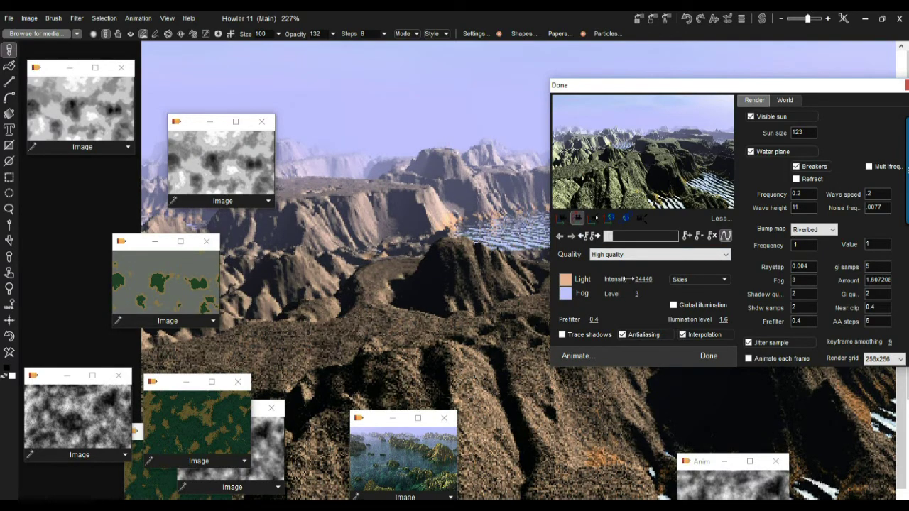
# Step: Enable global illumination with an illumination level of 0.6 and reduce the light intensity to 21228
pyautogui.click(593, 218)
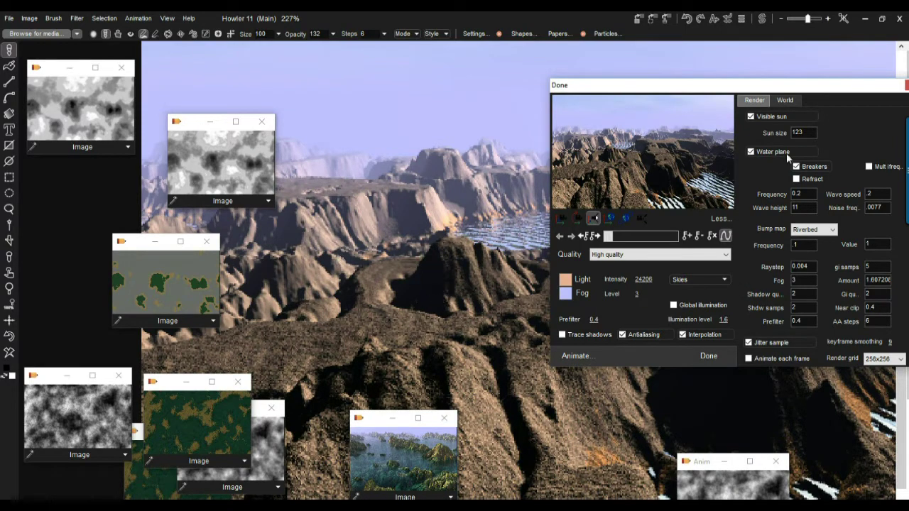
pyautogui.moveTo(752, 88); pyautogui.dragTo(252, 51)
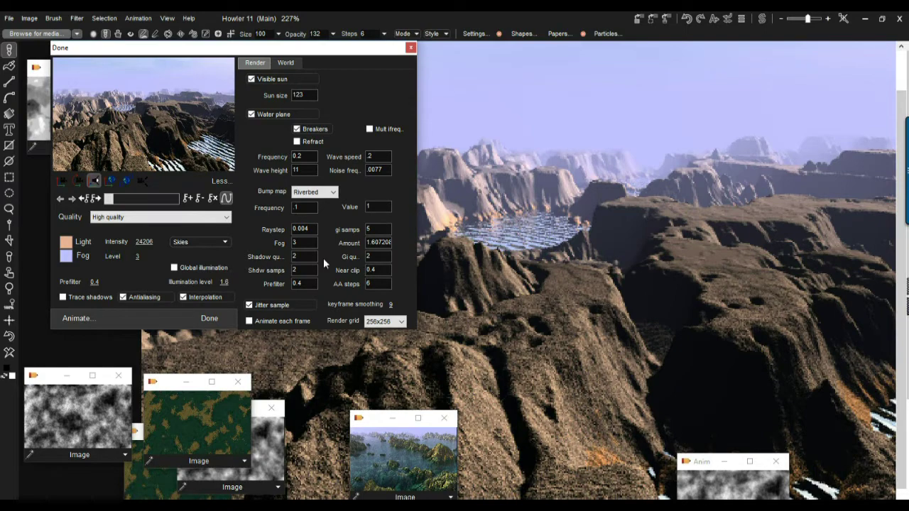
pyautogui.click(192, 268)
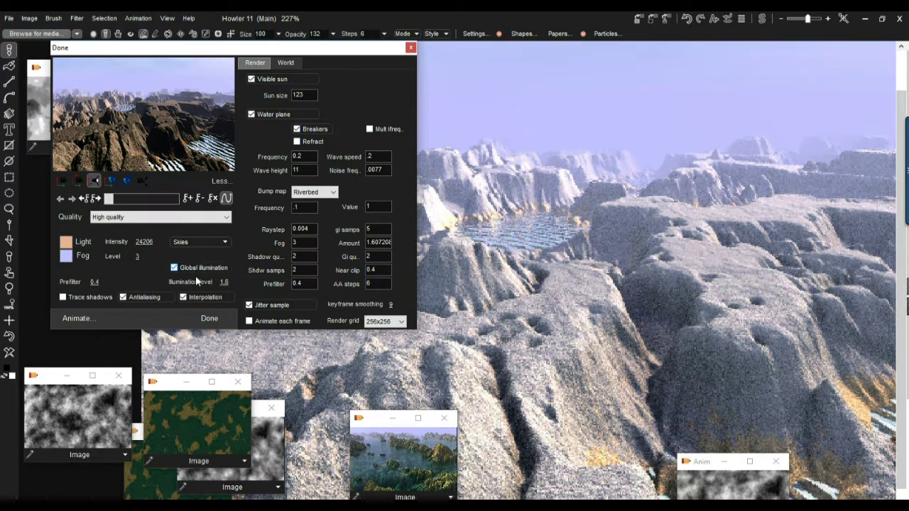
pyautogui.moveTo(229, 282); pyautogui.dragTo(152, 297)
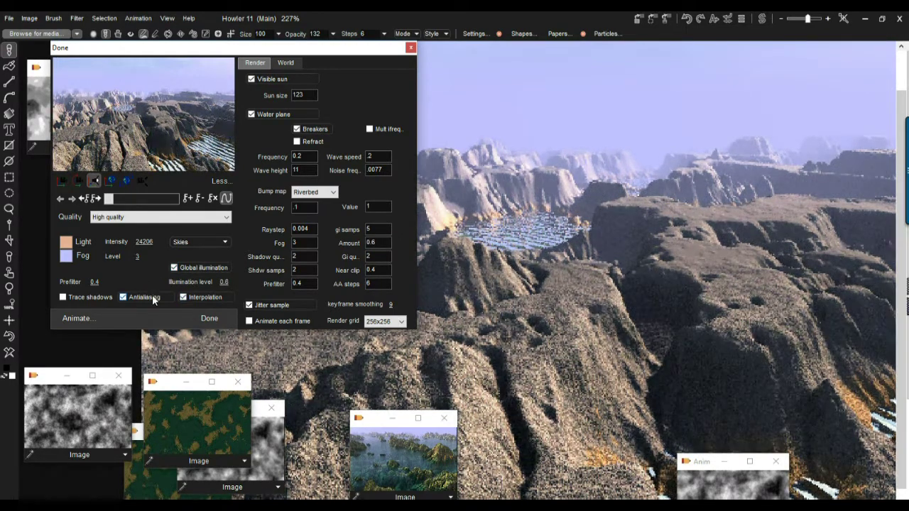
pyautogui.moveTo(148, 242); pyautogui.dragTo(127, 241)
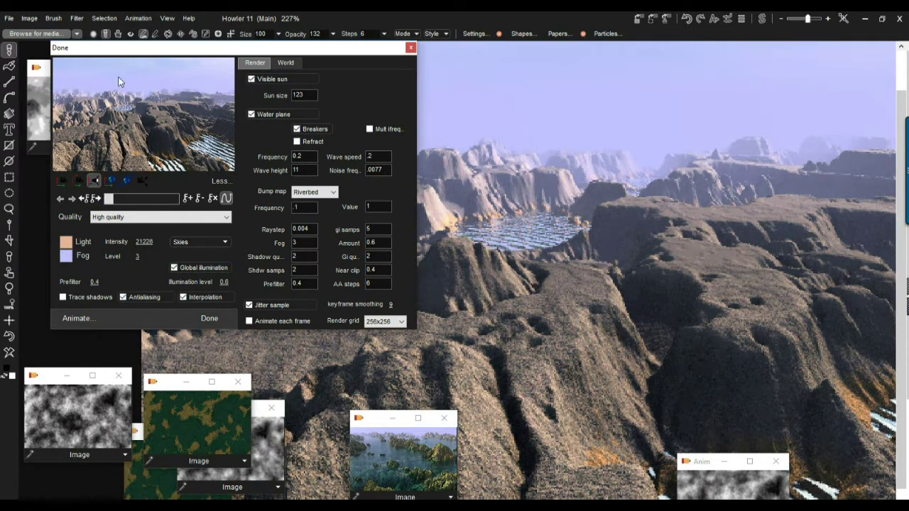
# Step: Turn the camera toward the sun so the rippled water channel runs through the foreground
pyautogui.moveTo(96, 48); pyautogui.dragTo(127, 91)
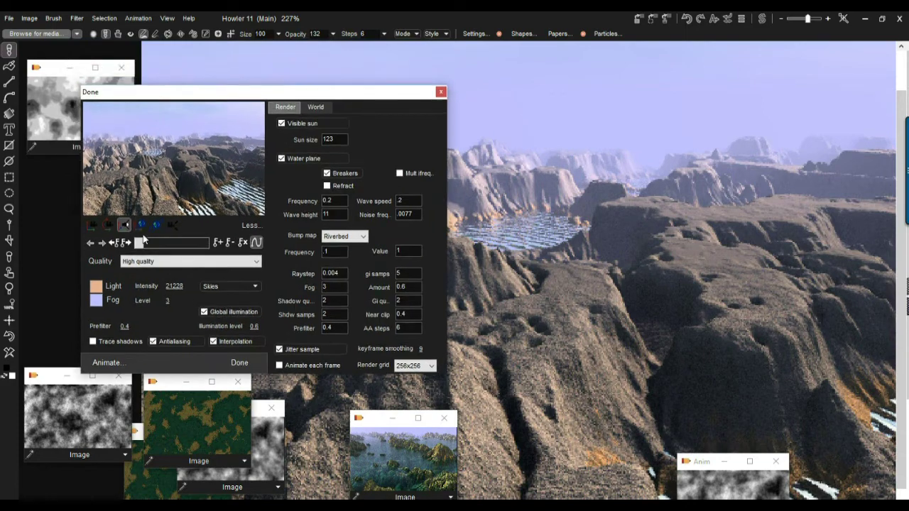
pyautogui.click(108, 225)
pyautogui.moveTo(189, 163)
pyautogui.mouseDown()
pyautogui.moveTo(128, 178)
pyautogui.moveTo(119, 171)
pyautogui.moveTo(125, 194)
pyautogui.moveTo(194, 113)
pyautogui.moveTo(198, 156)
pyautogui.mouseUp()
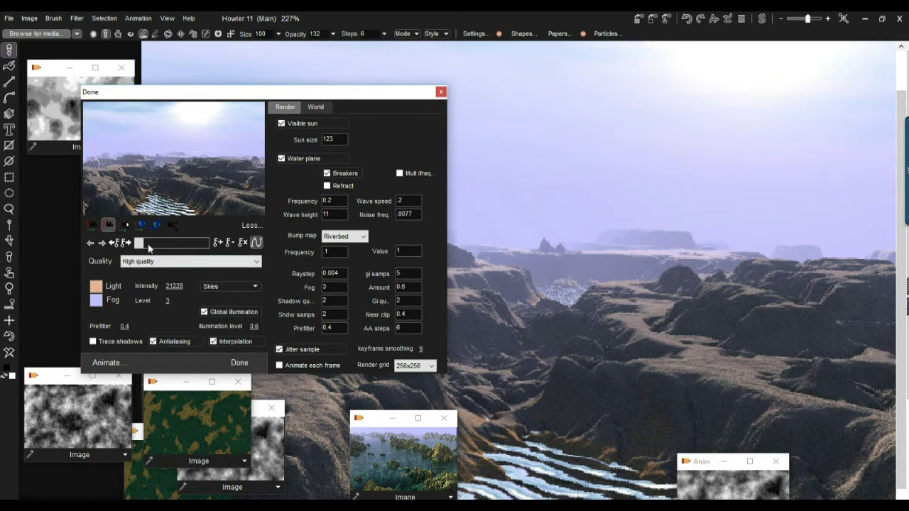
# Step: Lower the sun until its full disc stands in the sky just above the distant plateaus
pyautogui.click(125, 225)
pyautogui.moveTo(202, 128); pyautogui.dragTo(196, 245)
pyautogui.moveTo(202, 330); pyautogui.dragTo(198, 264)
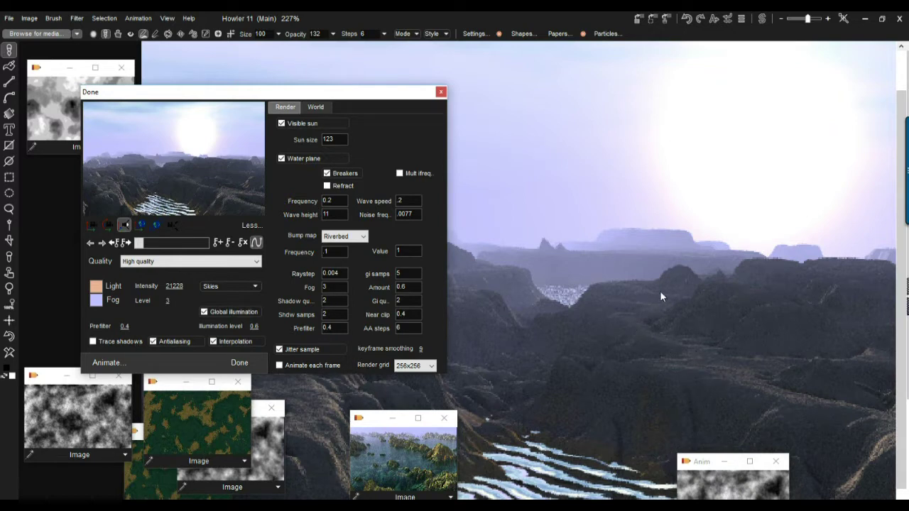
# Step: Set the light's hardness to 0.2 and its specular value to 8 in the world settings
pyautogui.click(317, 108)
pyautogui.doubleClick(317, 230)
pyautogui.doubleClick(323, 242)
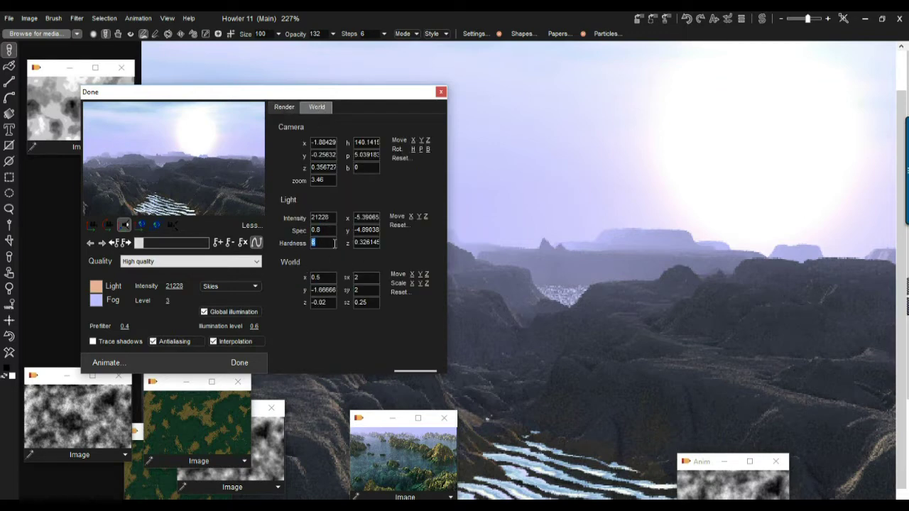
pyautogui.write('0.2')
pyautogui.moveTo(328, 232); pyautogui.dragTo(281, 230)
pyautogui.write('8')
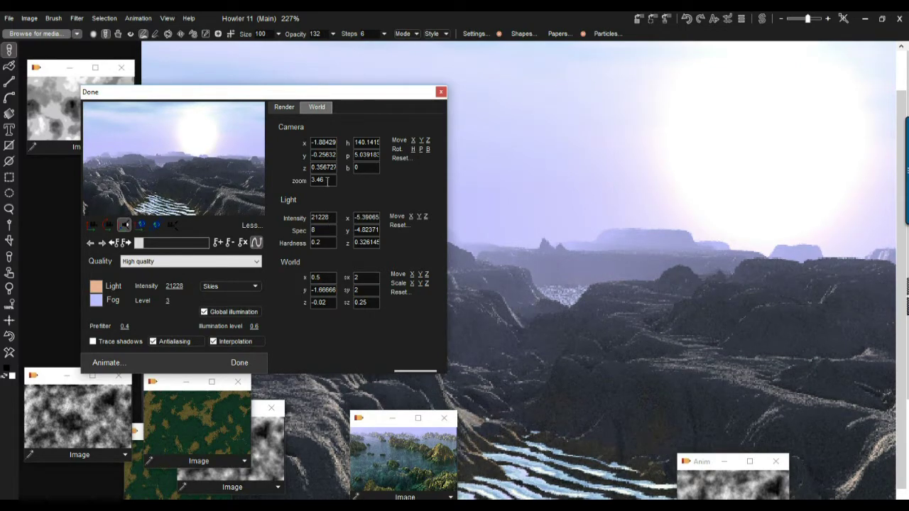
# Step: Reduce the light's hardness to 0.1
pyautogui.doubleClick(319, 231)
pyautogui.doubleClick(317, 243)
pyautogui.write('1')
pyautogui.press('Return')
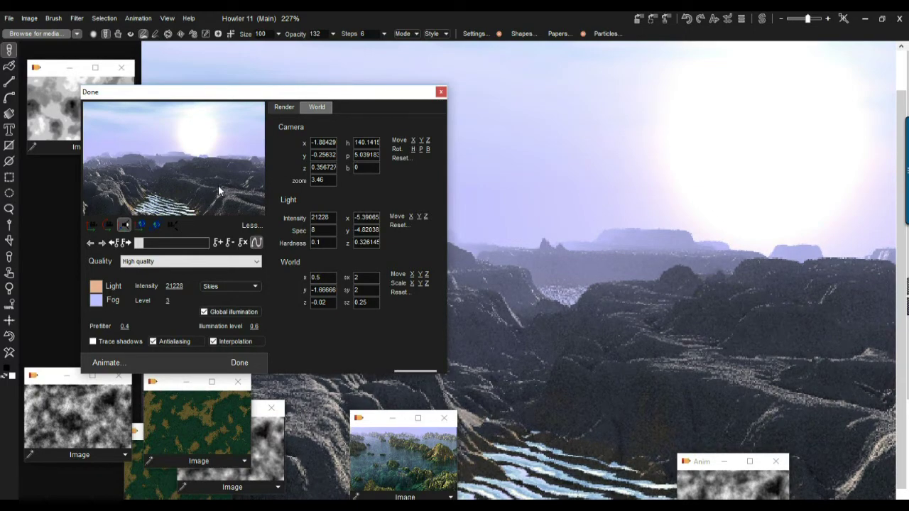
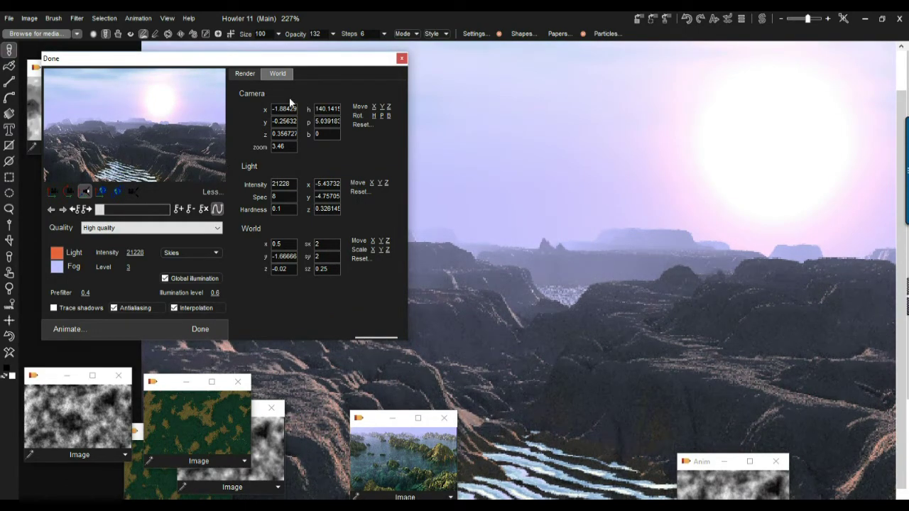
# Step: Set the visible sun's size to 77
pyautogui.click(242, 75)
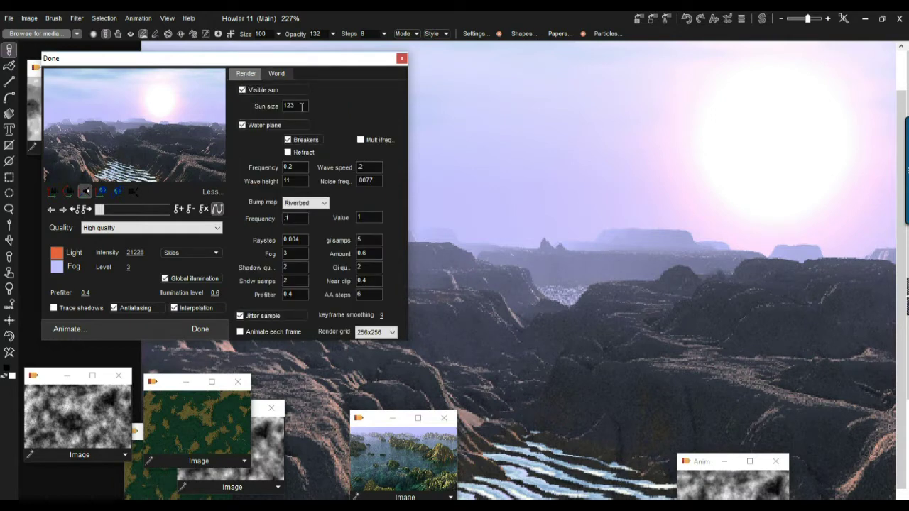
pyautogui.click(267, 103)
pyautogui.write('77')
pyautogui.press('Return')
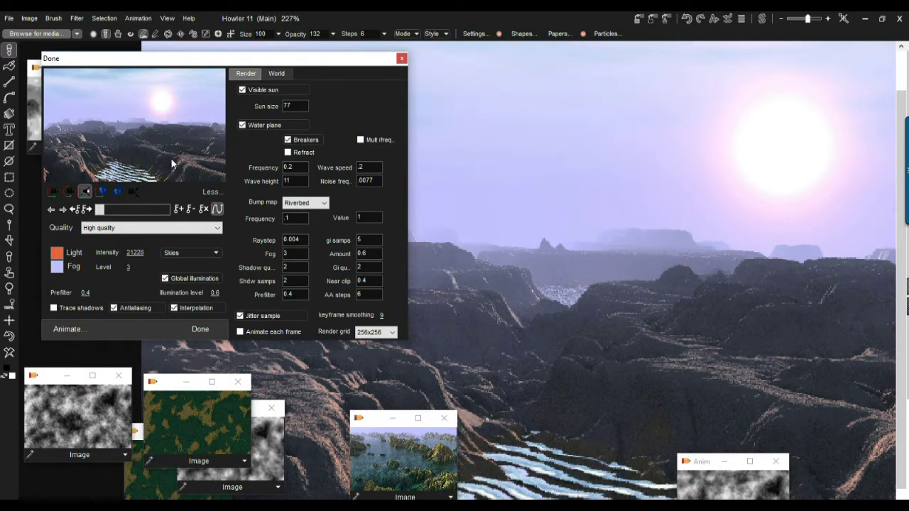
# Step: Set the render quality to Medium quality and move the sun across the sky so it lights the ridges from the side
pyautogui.click(112, 227)
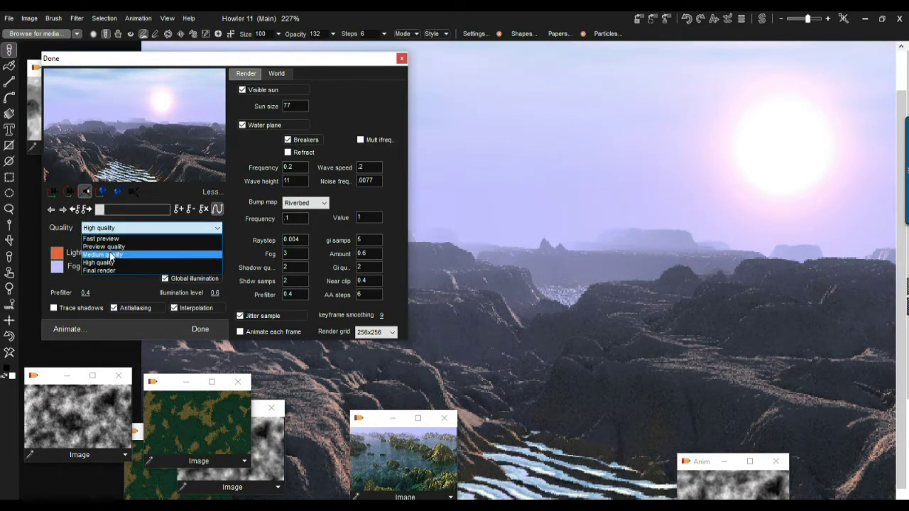
pyautogui.click(116, 247)
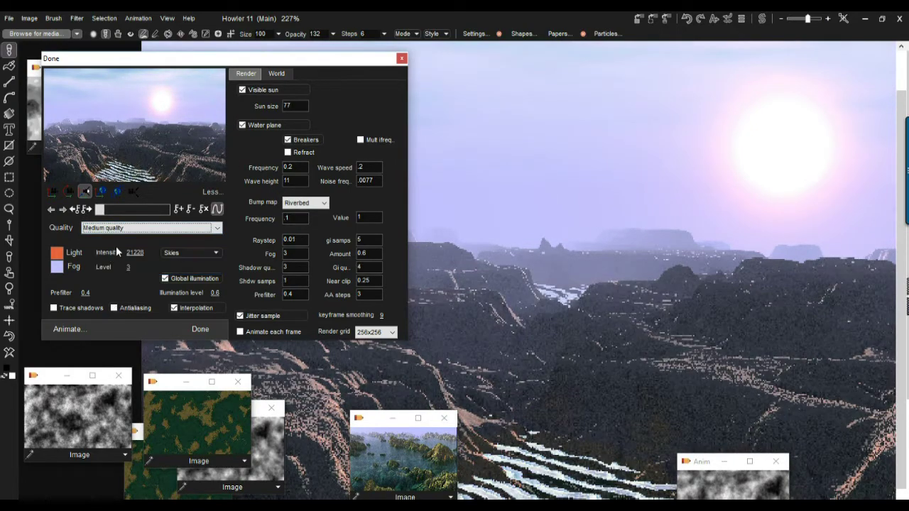
pyautogui.click(84, 192)
pyautogui.moveTo(136, 125); pyautogui.dragTo(376, 193)
pyautogui.moveTo(255, 185); pyautogui.dragTo(137, 149)
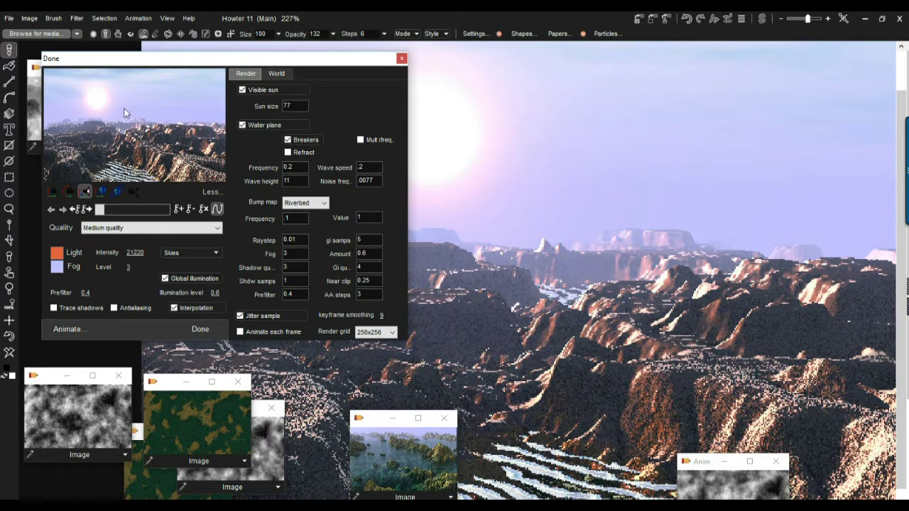
pyautogui.moveTo(101, 106); pyautogui.dragTo(83, 132)
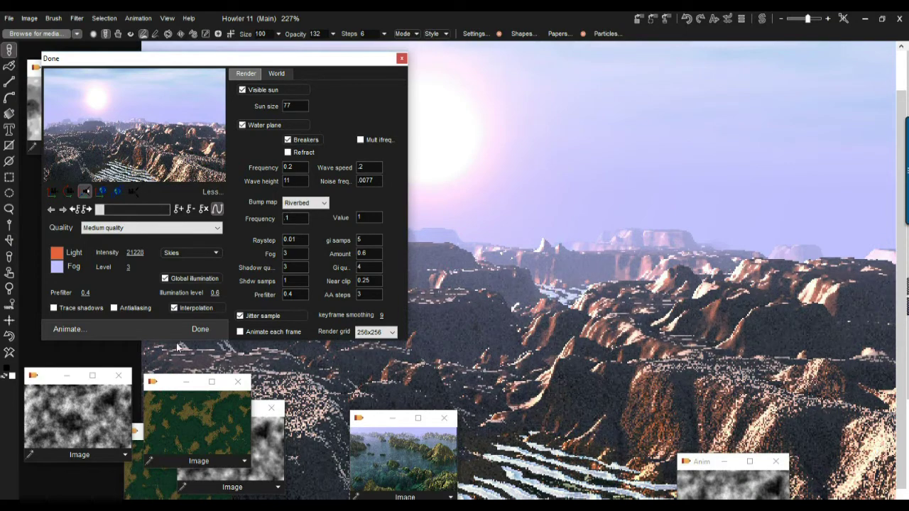
# Step: Fine-tune the sun's position above the hazy horizon for a softer side light and raise the light intensity to 40930
pyautogui.moveTo(152, 181); pyautogui.dragTo(143, 76)
pyautogui.moveTo(78, 107); pyautogui.dragTo(58, 121)
pyautogui.moveTo(161, 136); pyautogui.dragTo(163, 99)
pyautogui.moveTo(397, 85); pyautogui.dragTo(483, 235)
pyautogui.moveTo(154, 130); pyautogui.dragTo(123, 16)
pyautogui.moveTo(149, 125); pyautogui.dragTo(160, 206)
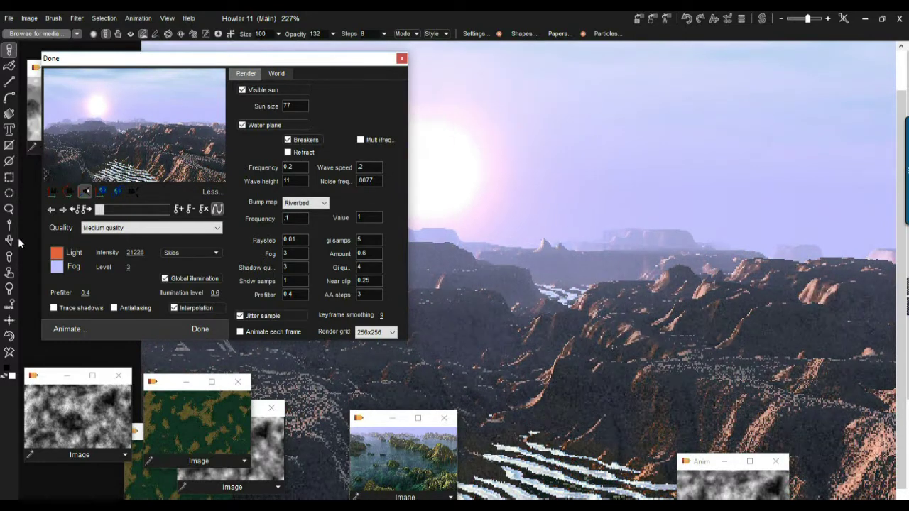
pyautogui.moveTo(94, 147); pyautogui.dragTo(141, 75)
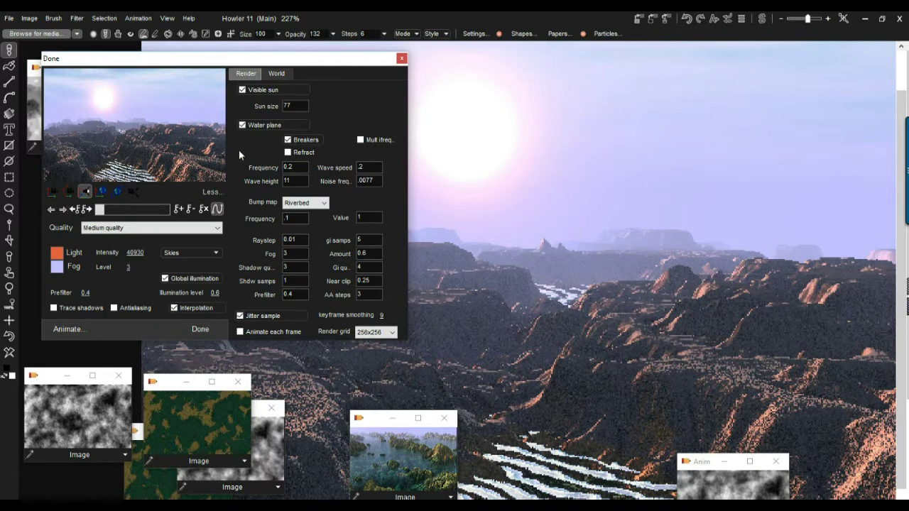
# Step: Set the render quality to High quality and enable the multi-frequency and Refract options for the water plane
pyautogui.click(114, 228)
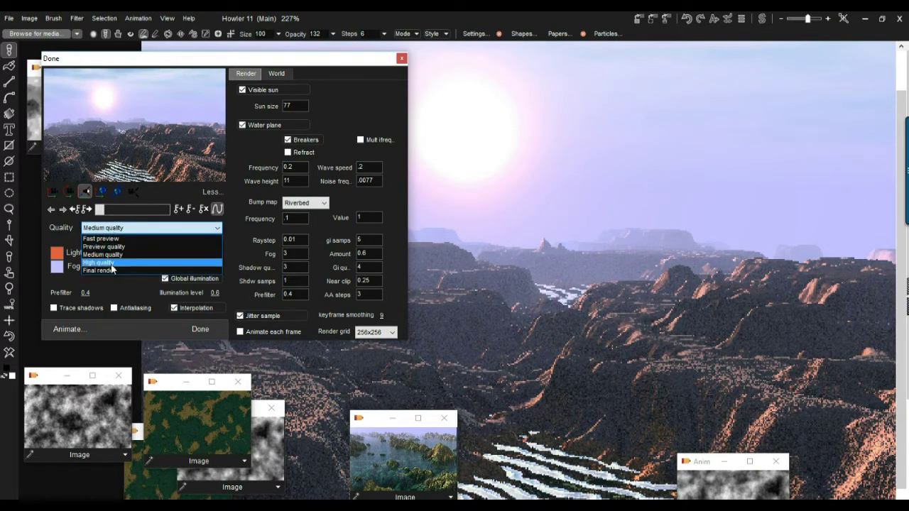
pyautogui.click(111, 262)
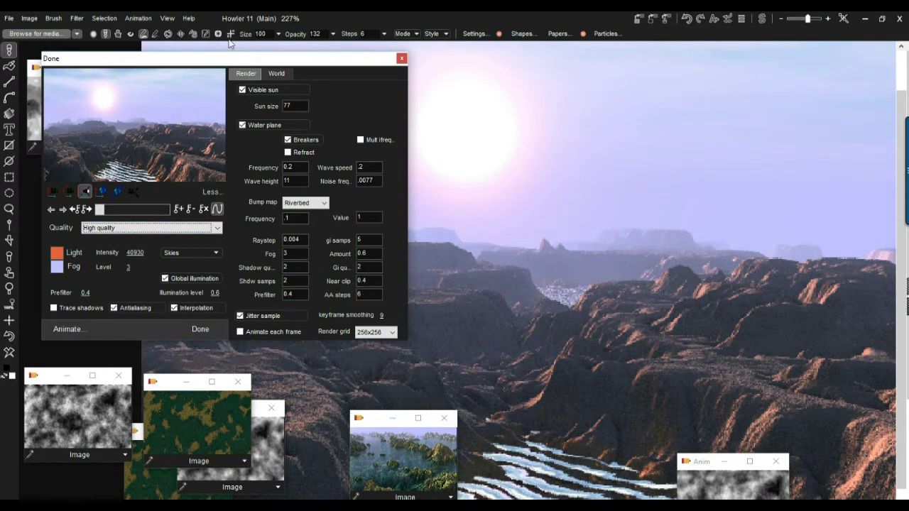
pyautogui.click(365, 143)
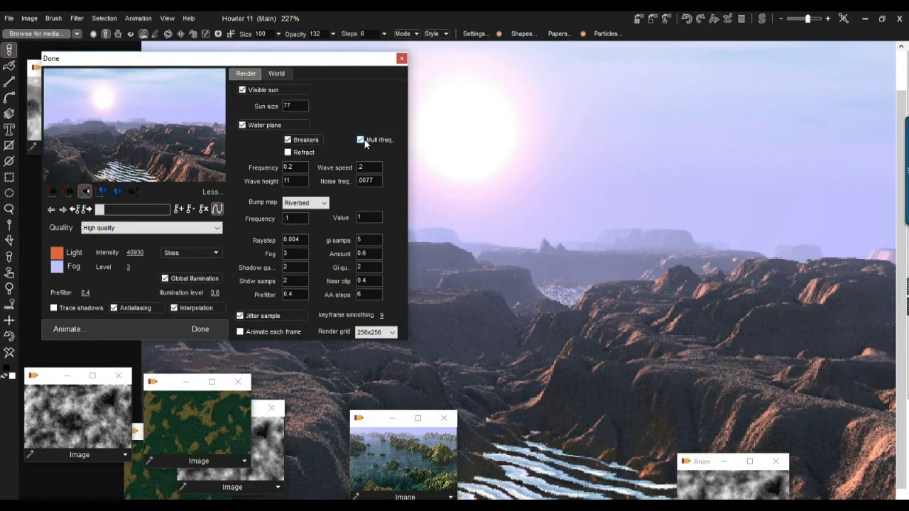
pyautogui.click(301, 153)
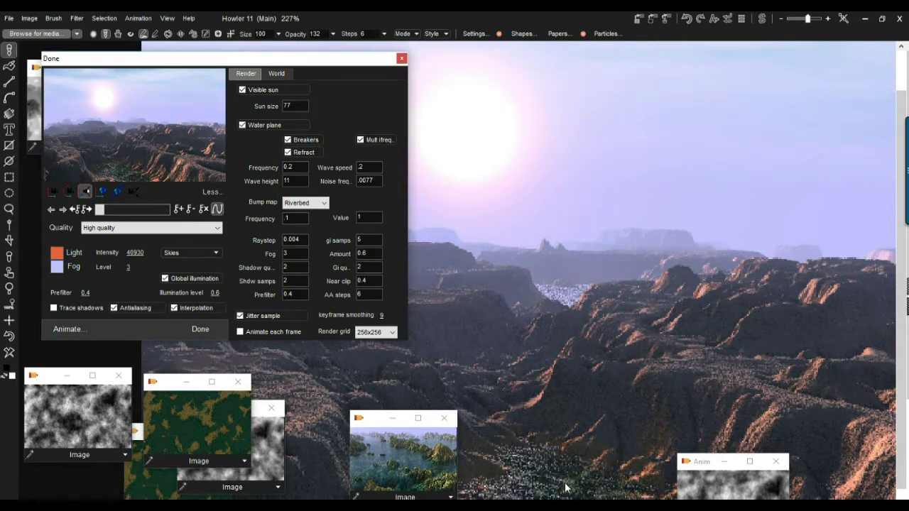
# Step: Switch the render quality to Preview quality and turn the camera down toward the water in the valley
pyautogui.click(145, 227)
pyautogui.click(99, 253)
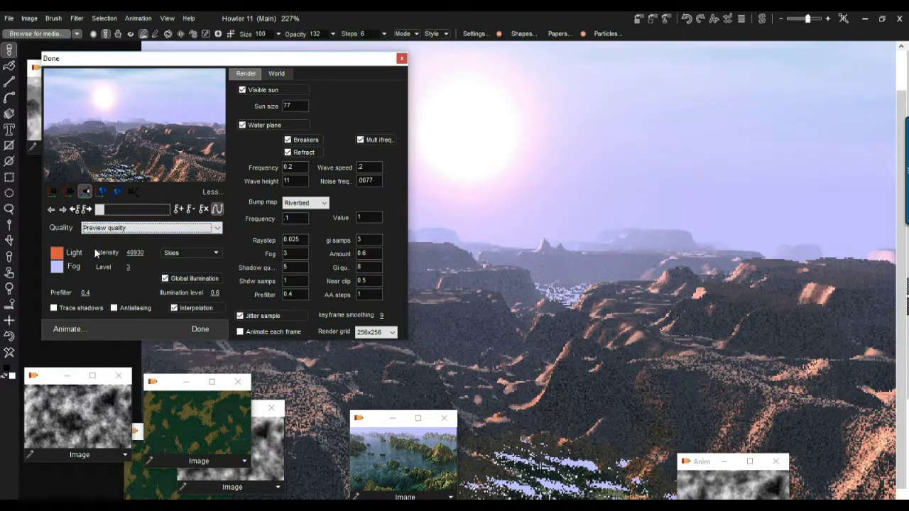
pyautogui.click(68, 191)
pyautogui.moveTo(139, 141); pyautogui.dragTo(130, 123)
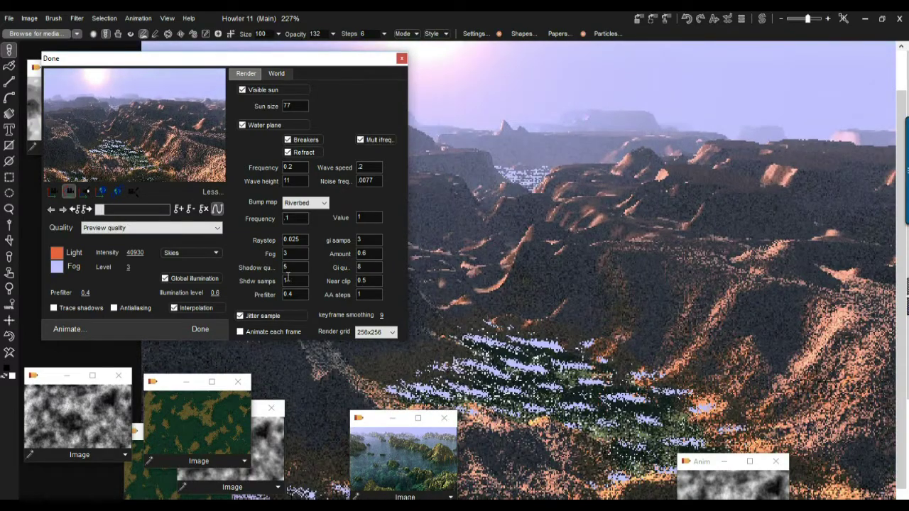
# Step: Set the render quality to High quality and the raystep to 0.002
pyautogui.click(121, 228)
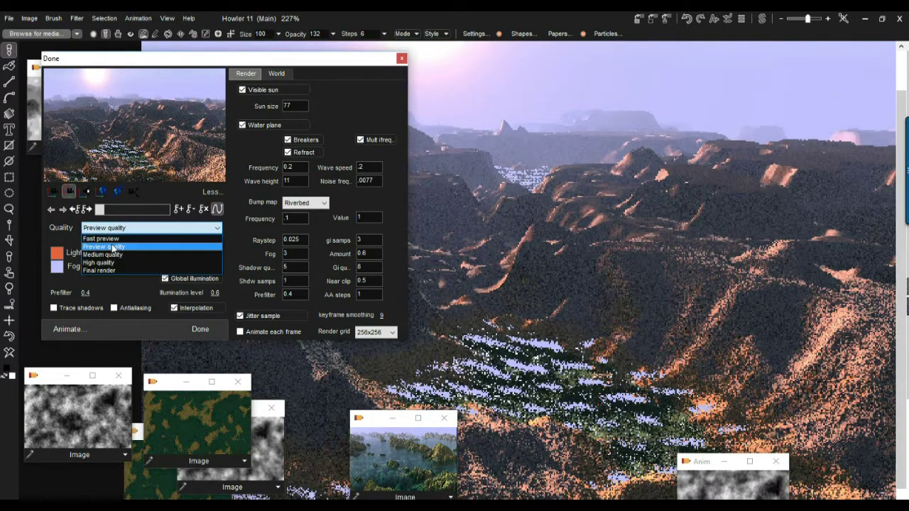
pyautogui.click(108, 264)
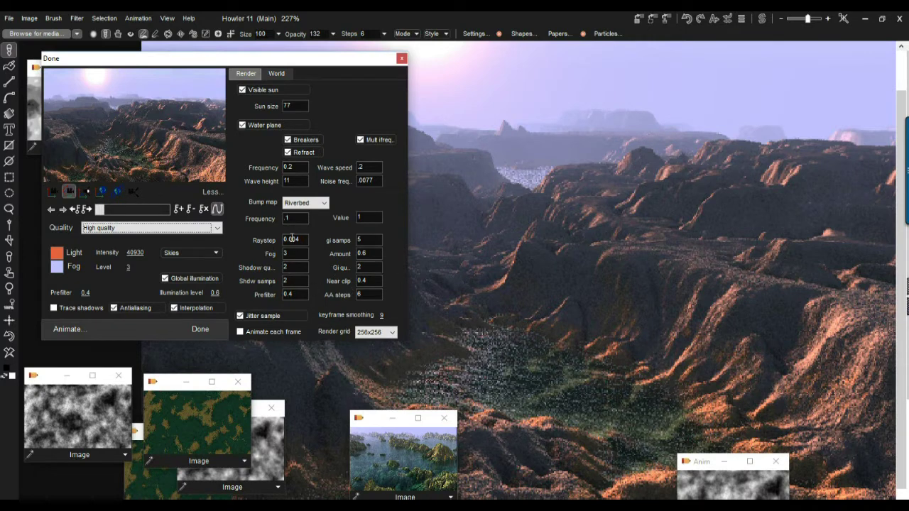
pyautogui.moveTo(297, 241); pyautogui.dragTo(301, 239)
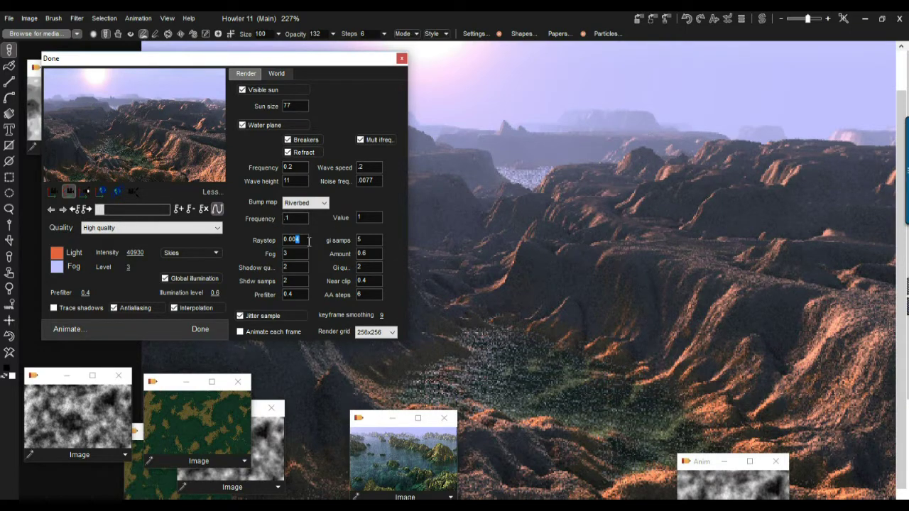
pyautogui.write('9')
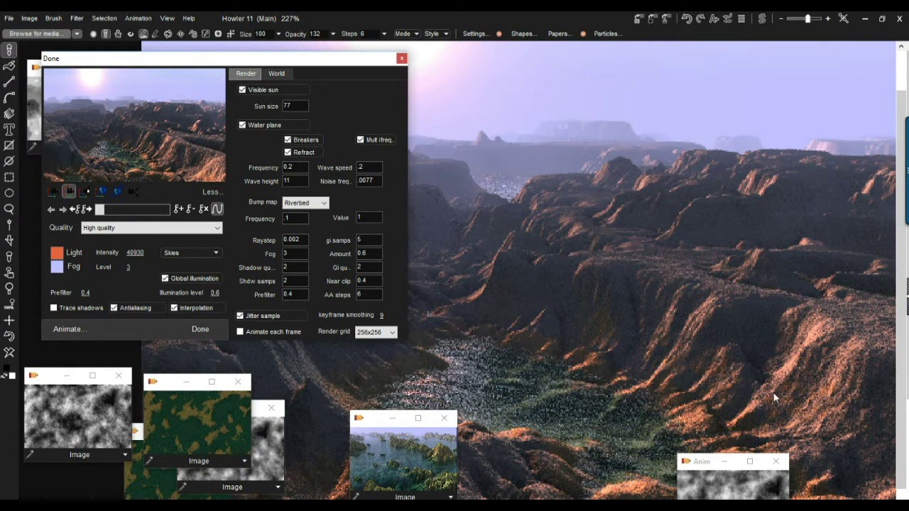
# Step: Set the AA steps to 1 and reframe the camera lower on the valley water and its lit ridge
pyautogui.doubleClick(367, 294)
pyautogui.write('1')
pyautogui.moveTo(191, 163); pyautogui.dragTo(209, 162)
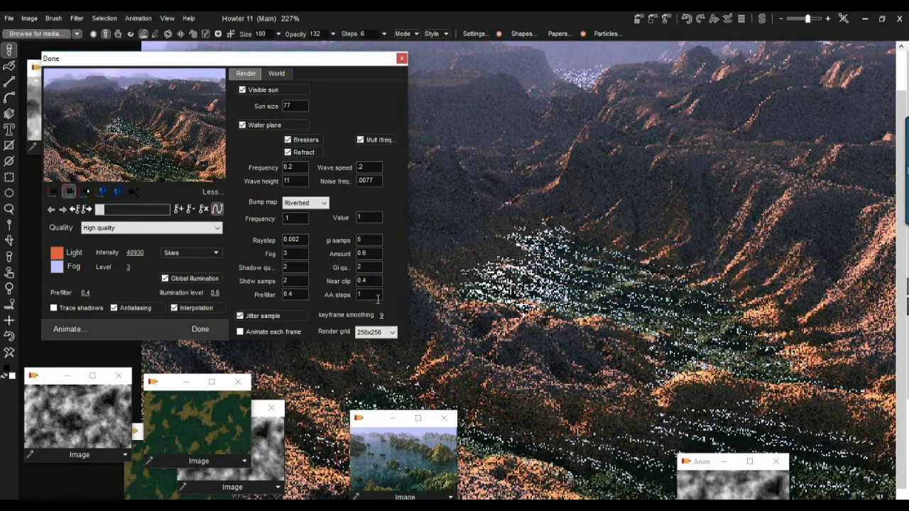
pyautogui.moveTo(197, 159); pyautogui.dragTo(163, 147)
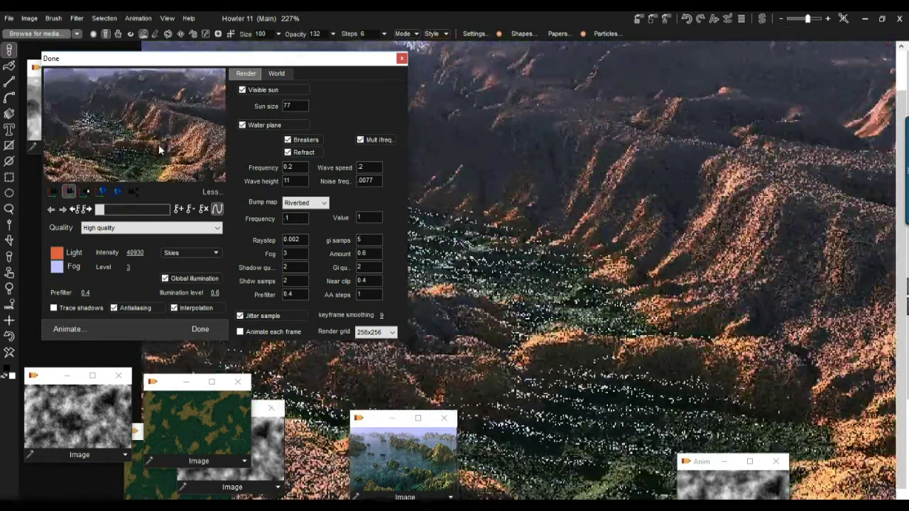
pyautogui.click(363, 295)
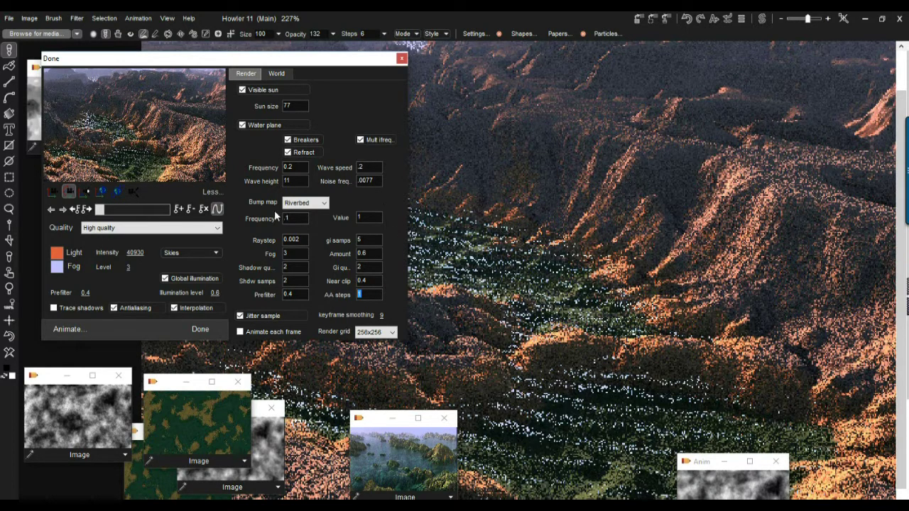
pyautogui.moveTo(216, 165); pyautogui.dragTo(199, 159)
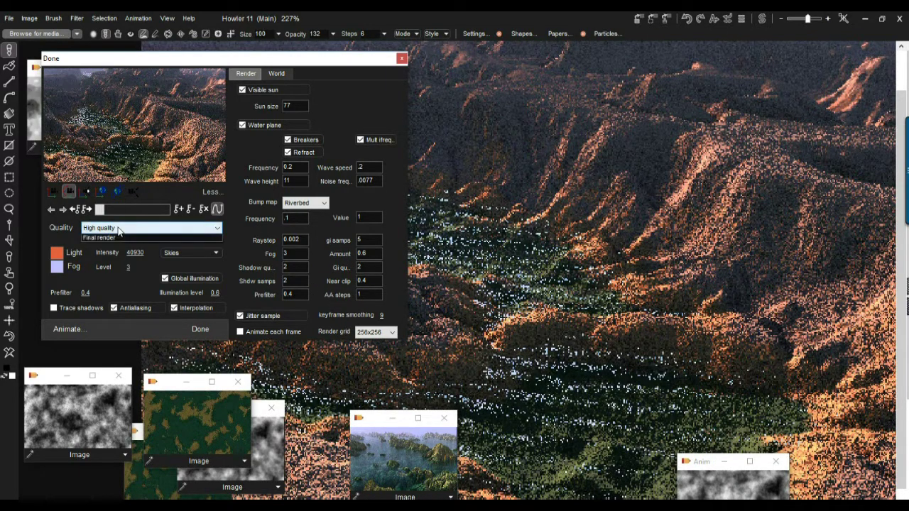
# Step: Set the render quality to Final render and disable the multi-frequency and Breakers options for the water plane
pyautogui.click(106, 227)
pyautogui.click(110, 272)
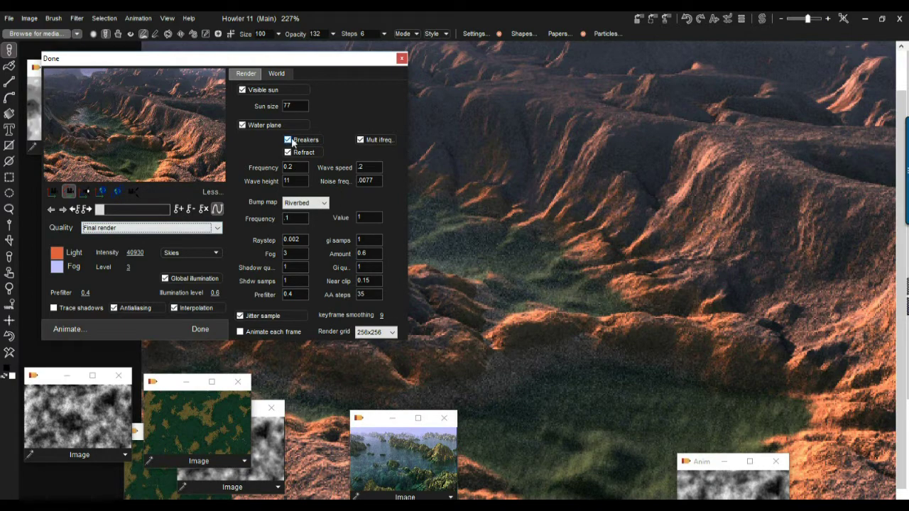
pyautogui.click(367, 141)
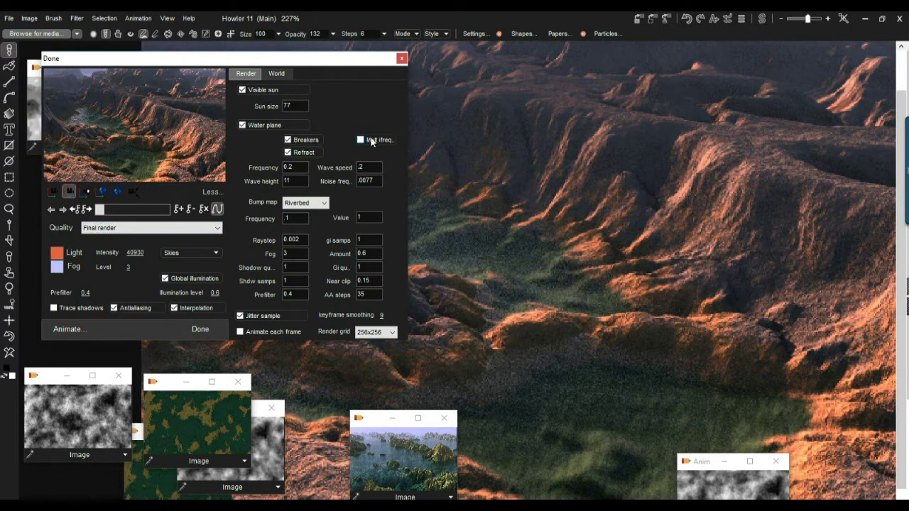
pyautogui.click(307, 142)
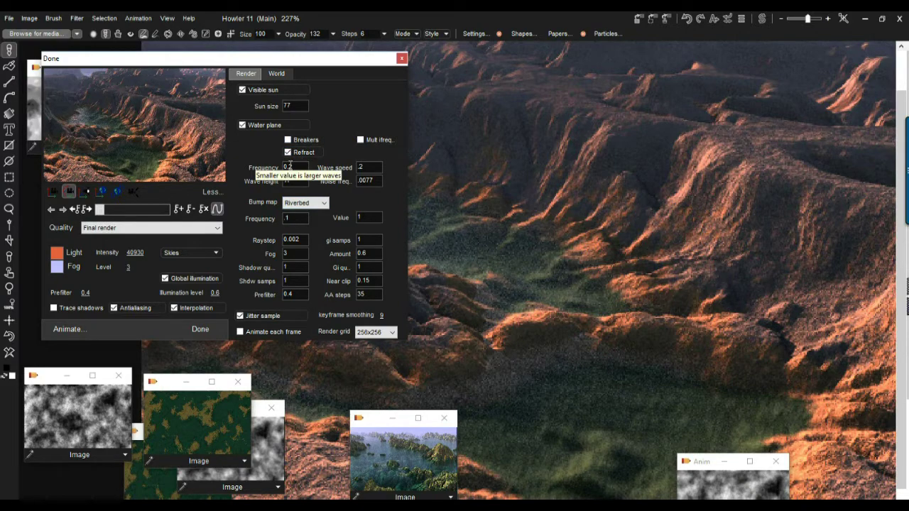
# Step: Set the water's frequency to 0.5 and noise frequency to .003, and turn off global illumination
pyautogui.doubleClick(291, 167)
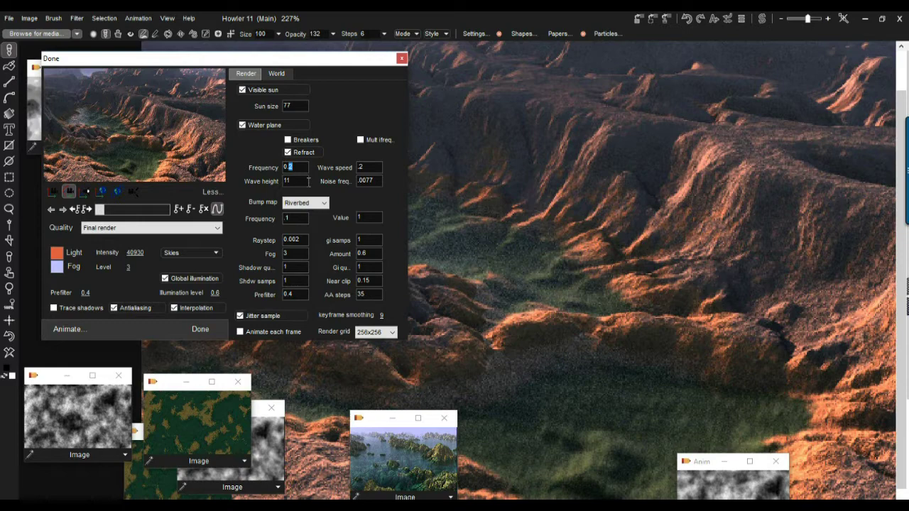
pyautogui.write('5')
pyautogui.moveTo(366, 181); pyautogui.dragTo(382, 183)
pyautogui.write('3')
pyautogui.click(201, 280)
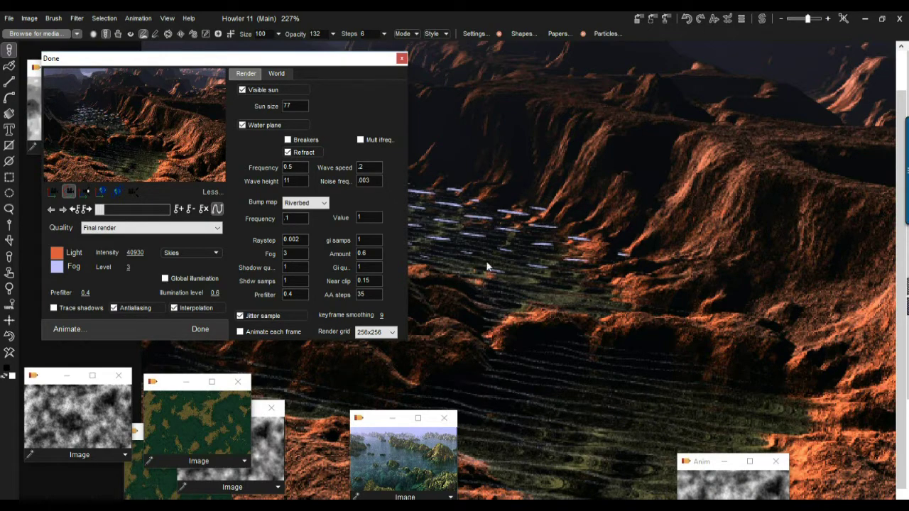
# Step: Set the AA steps to 7 and accept the finished canyon render
pyautogui.doubleClick(362, 294)
pyautogui.write('7')
pyautogui.click(198, 329)
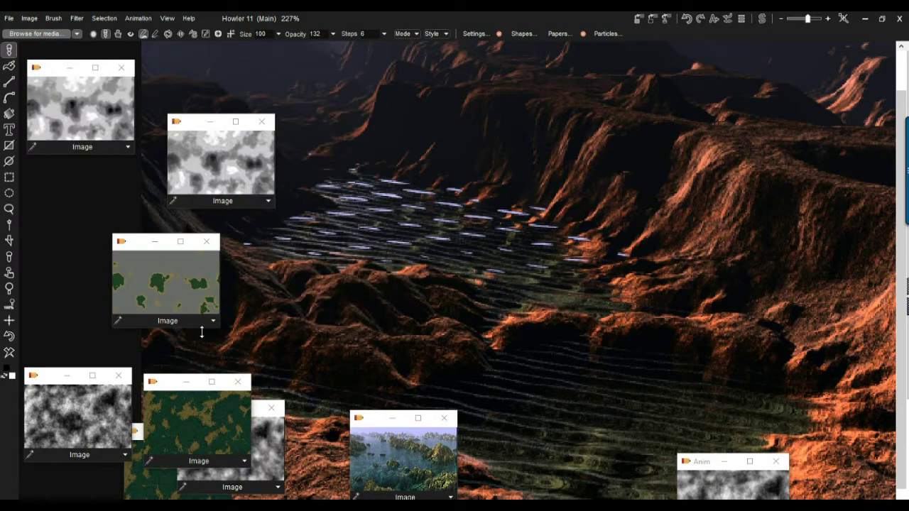
# Step: Store a copy of the canyon render as a separate image and place its thumbnail beside the island render's
pyautogui.scroll(-4, 568, 306)
pyautogui.scroll(2, 585, 298)
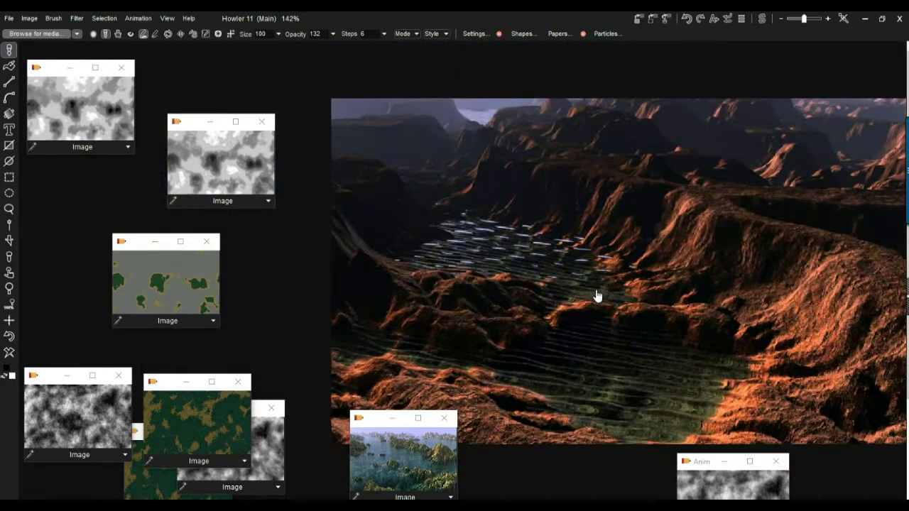
pyautogui.click(641, 22)
pyautogui.moveTo(143, 430); pyautogui.dragTo(431, 420)
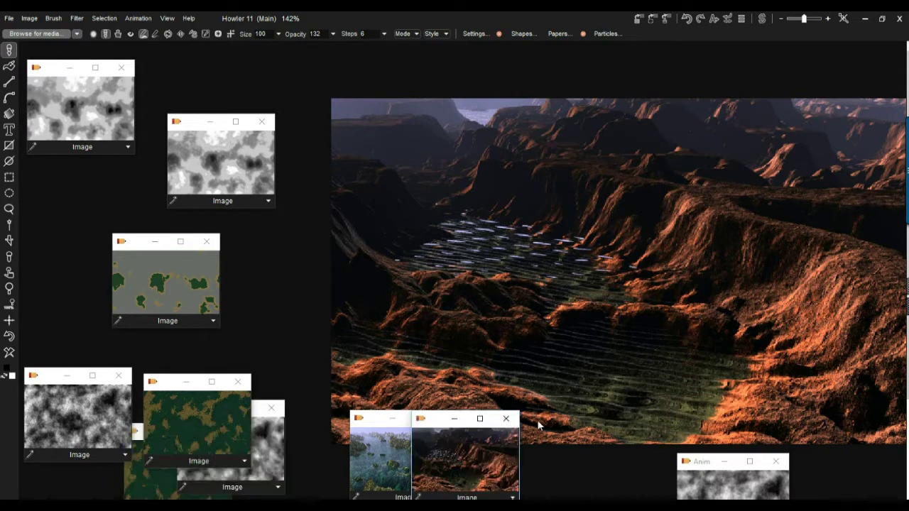
pyautogui.moveTo(538, 424); pyautogui.dragTo(543, 429)
# Step: Bring up the stored island render and examine its islands, shorelines and shallow water up close
pyautogui.click(409, 450)
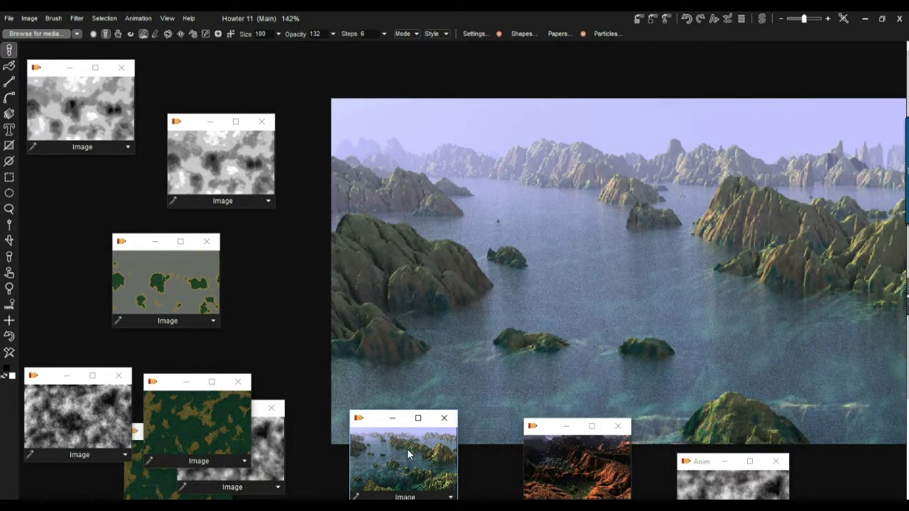
pyautogui.moveTo(651, 329); pyautogui.dragTo(513, 322)
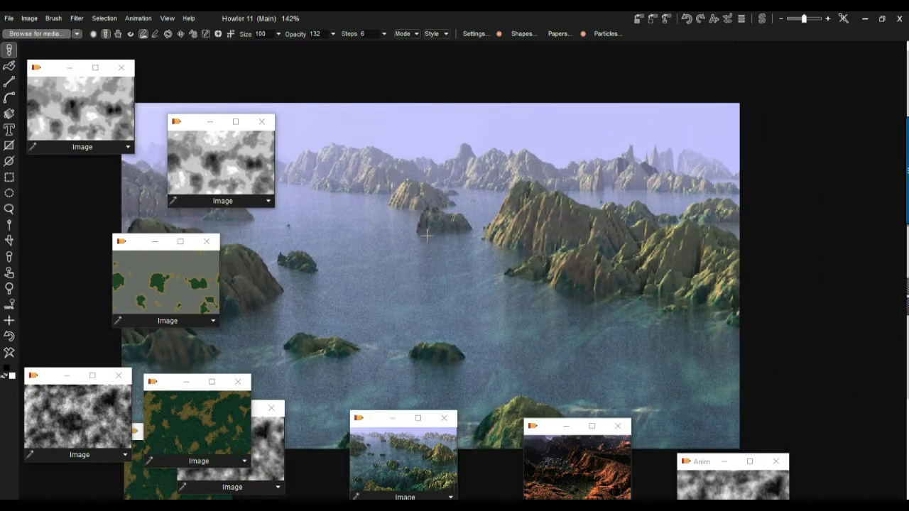
pyautogui.scroll(5, 428, 242)
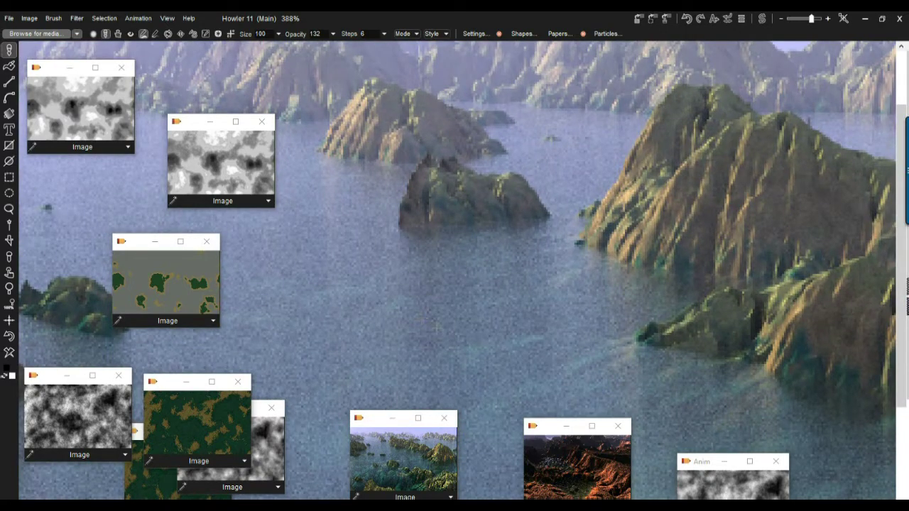
pyautogui.scroll(-2, 537, 236)
pyautogui.scroll(-1, 474, 245)
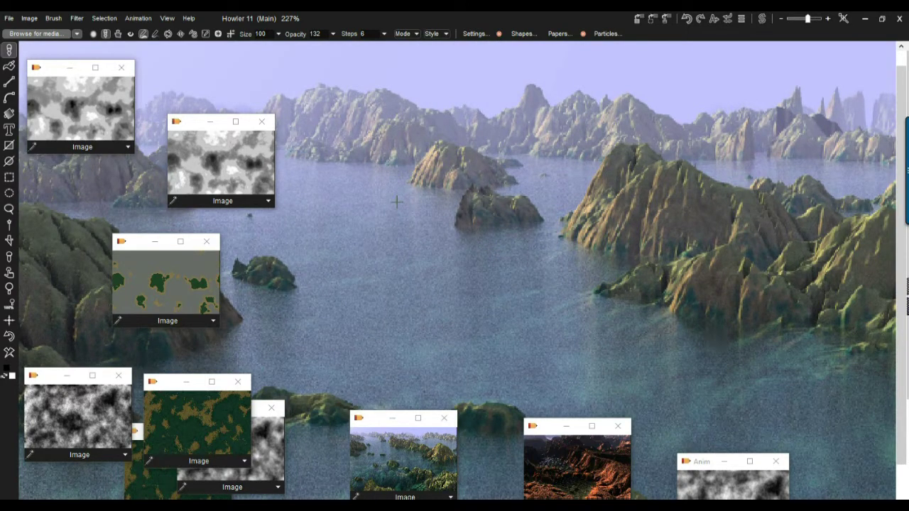
pyautogui.scroll(3, 424, 199)
pyautogui.scroll(-3, 426, 203)
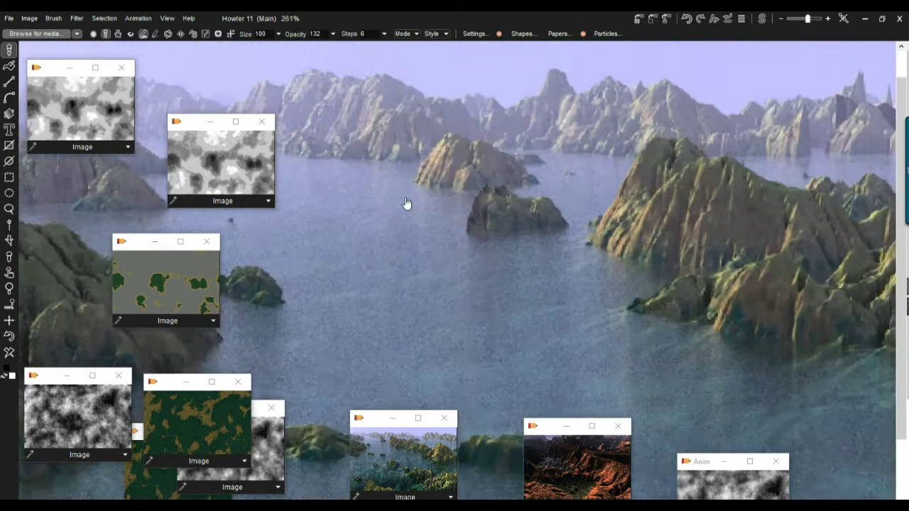
pyautogui.scroll(2, 455, 213)
pyautogui.scroll(-1, 582, 254)
pyautogui.scroll(3, 646, 262)
pyautogui.scroll(-1, 653, 265)
pyautogui.moveTo(658, 264); pyautogui.dragTo(491, 178, button='middle')
pyautogui.moveTo(430, 167); pyautogui.dragTo(732, 147, button='middle')
pyautogui.moveTo(387, 212); pyautogui.dragTo(587, 201, button='middle')
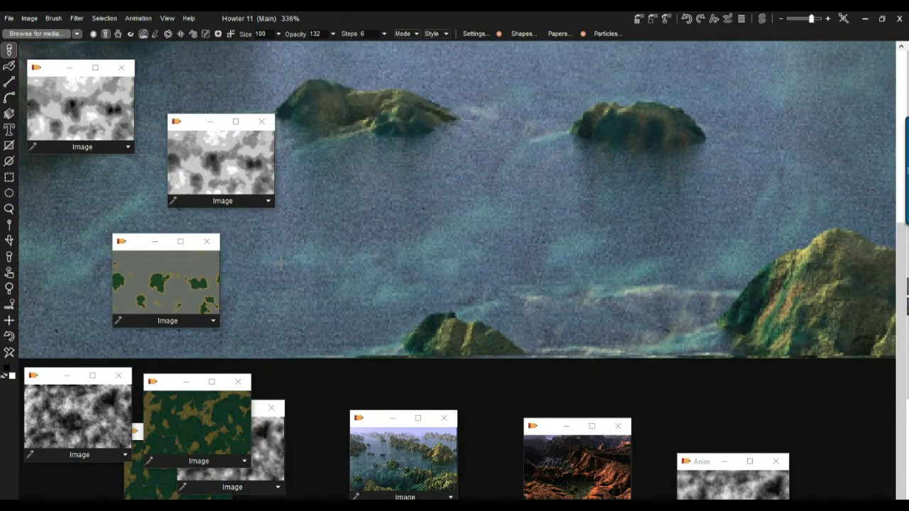
pyautogui.moveTo(447, 213); pyautogui.dragTo(601, 303, button='middle')
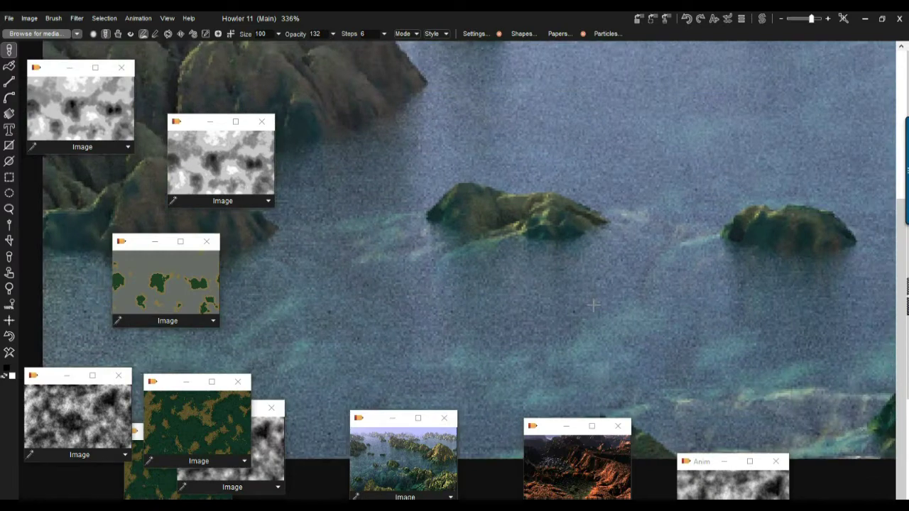
pyautogui.scroll(2, 533, 237)
pyautogui.scroll(1, 623, 234)
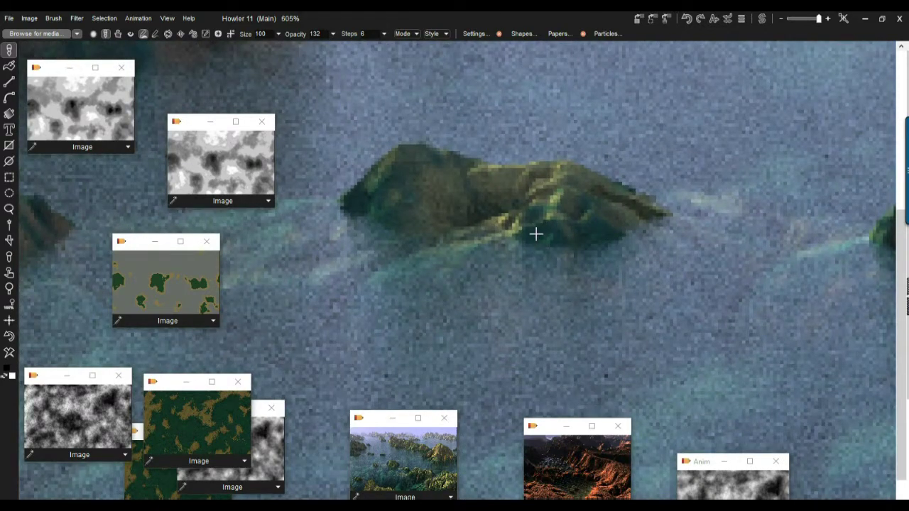
pyautogui.moveTo(439, 300)
pyautogui.mouseDown(button='middle')
pyautogui.moveTo(706, 214)
pyautogui.moveTo(767, 217)
pyautogui.moveTo(625, 280)
pyautogui.moveTo(550, 284)
pyautogui.mouseUp(button='middle')
pyautogui.scroll(-4, 633, 254)
pyautogui.scroll(2, 457, 219)
pyautogui.moveTo(457, 220); pyautogui.dragTo(452, 203, button='middle')
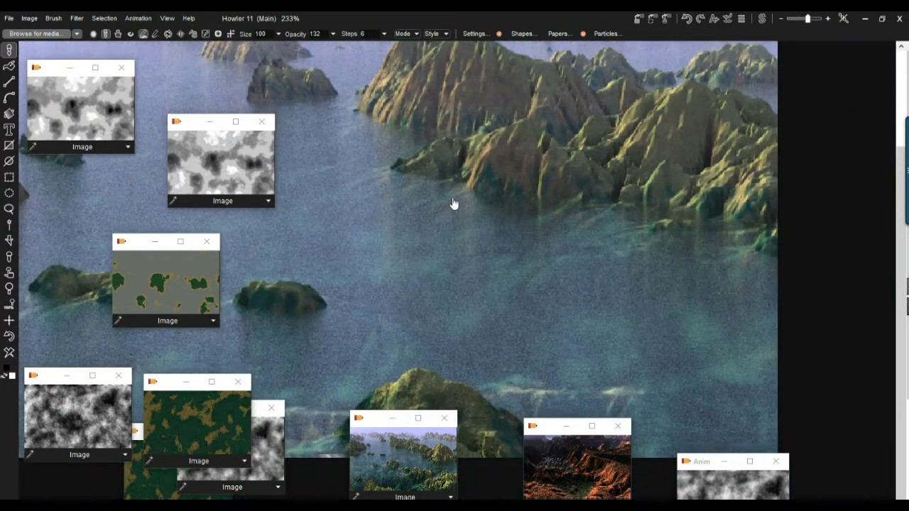
pyautogui.scroll(-3, 452, 203)
pyautogui.moveTo(623, 268); pyautogui.dragTo(647, 267, button='middle')
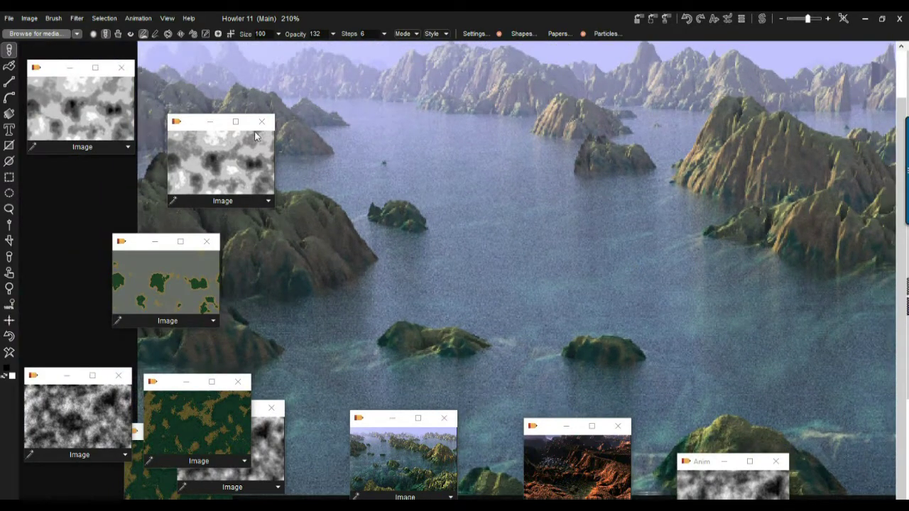
# Step: Compare the eroded elevation map with the uneroded one, keeping the uneroded map on the canvas and the eroded thumbnail below its thumbnail
pyautogui.click(211, 156)
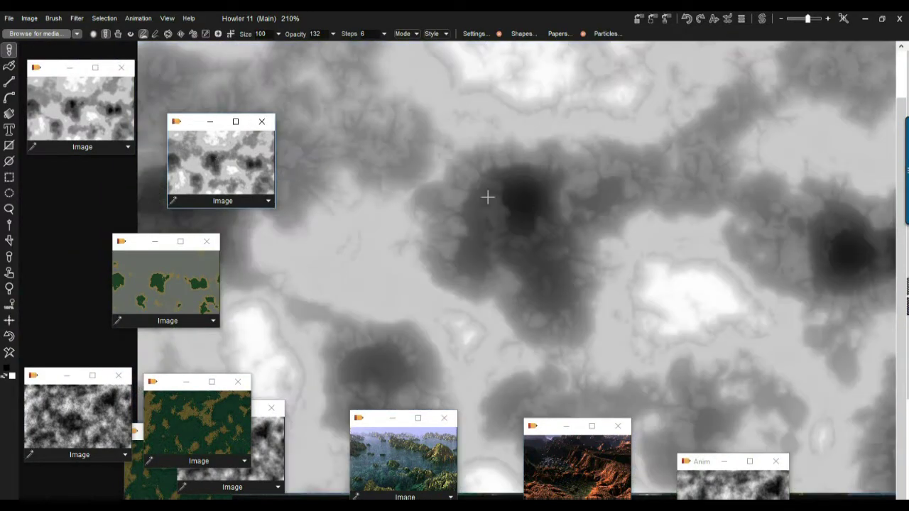
pyautogui.click(525, 183)
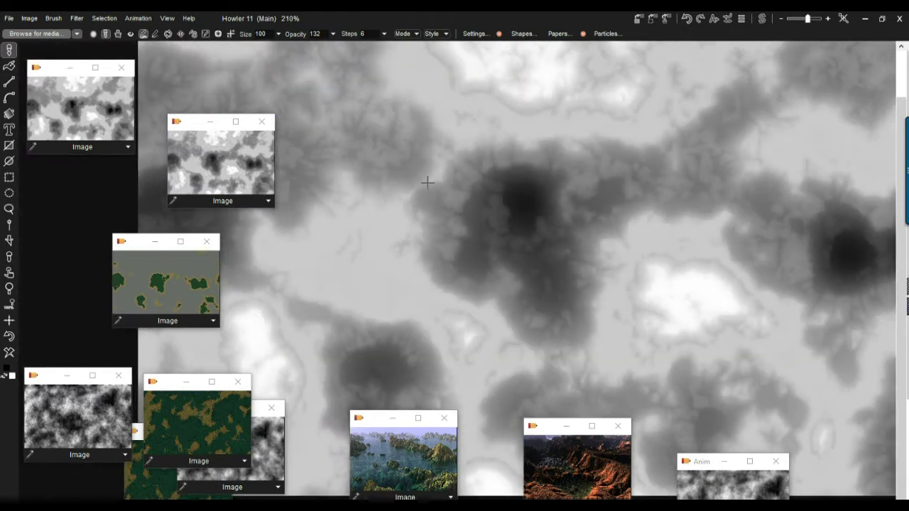
pyautogui.click(82, 104)
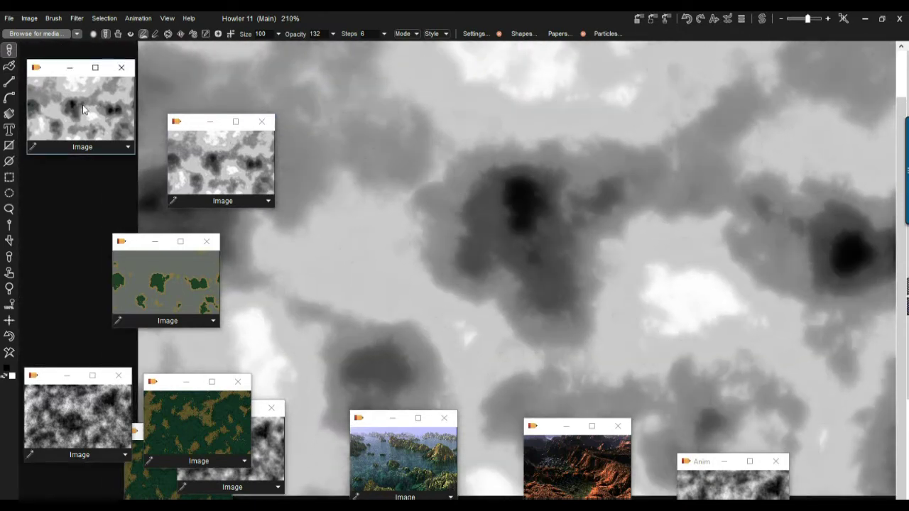
pyautogui.moveTo(184, 130); pyautogui.dragTo(43, 177)
pyautogui.scroll(-2, 419, 191)
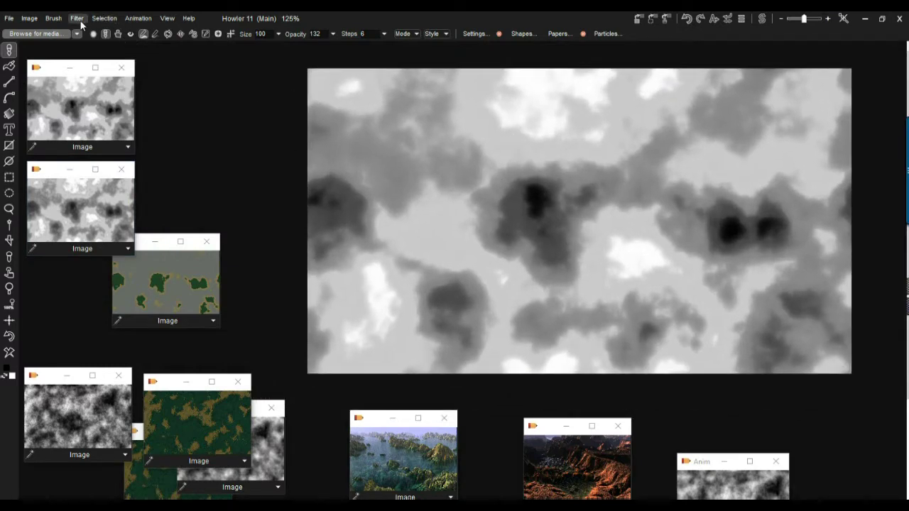
# Step: Apply the Erosion filter to the uneroded elevation map with rainfall 40, maximum run length 3000, viscosity 256 and flatness threshold 2
pyautogui.click(76, 18)
pyautogui.moveTo(130, 132)
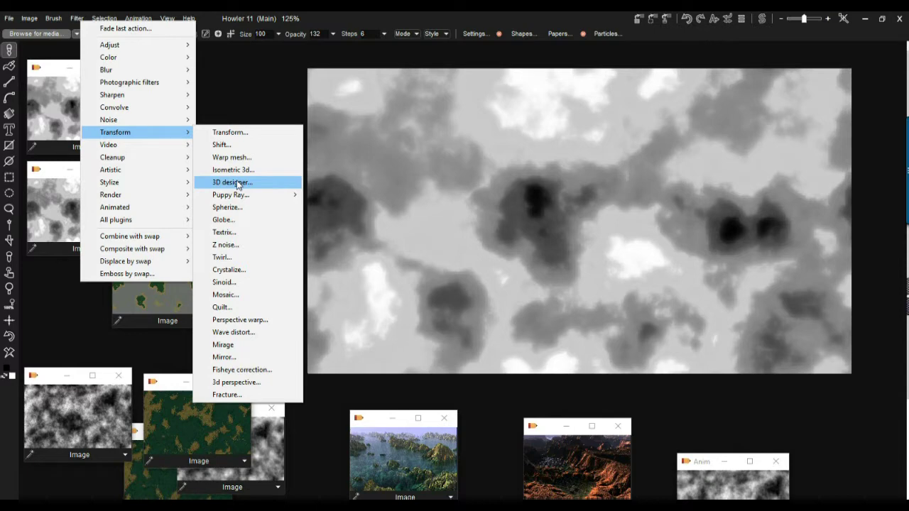
pyautogui.moveTo(126, 185)
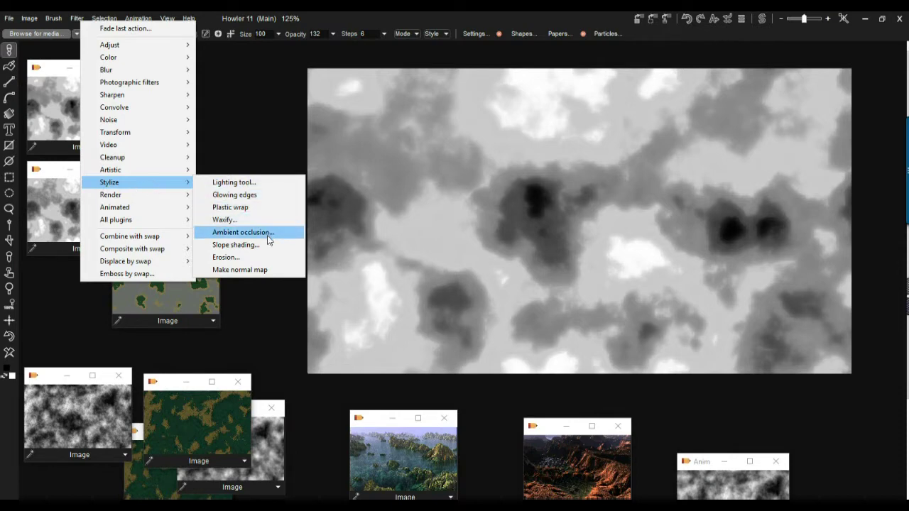
pyautogui.click(226, 257)
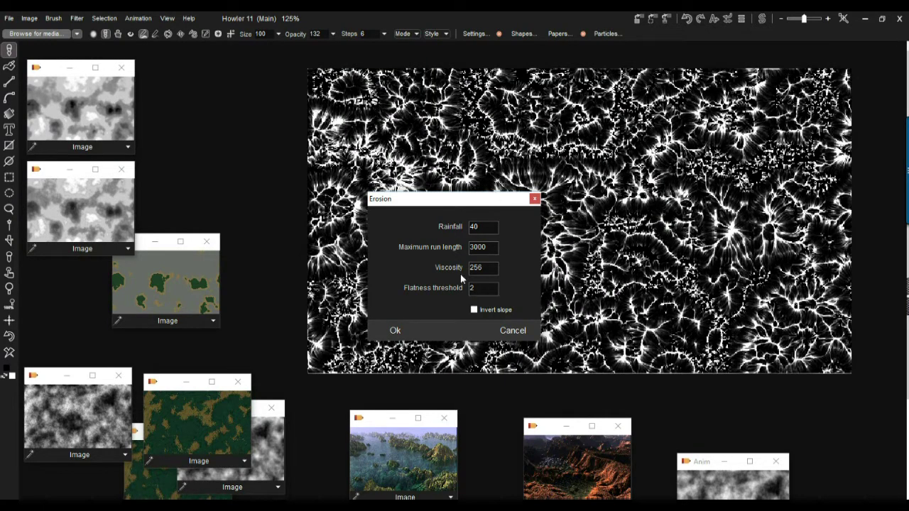
pyautogui.click(395, 331)
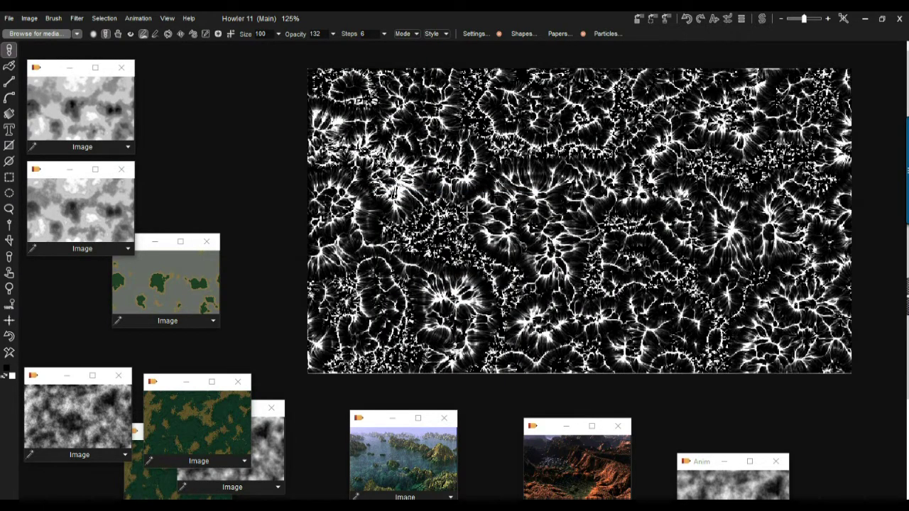
# Step: Examine the erosion pattern up close and compare it with the uneroded map by fading the filter out to 0 and back in
pyautogui.scroll(4, 467, 213)
pyautogui.scroll(2, 472, 213)
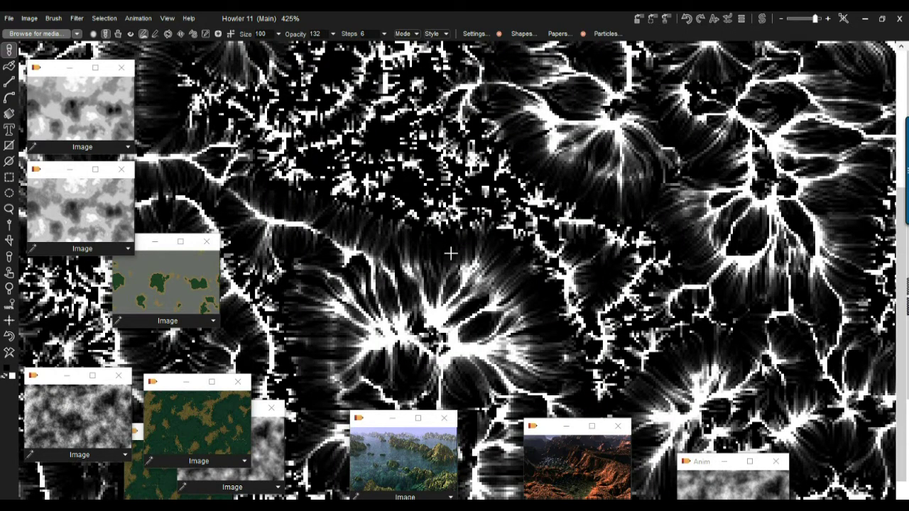
pyautogui.scroll(-1, 452, 253)
pyautogui.scroll(-1, 452, 253)
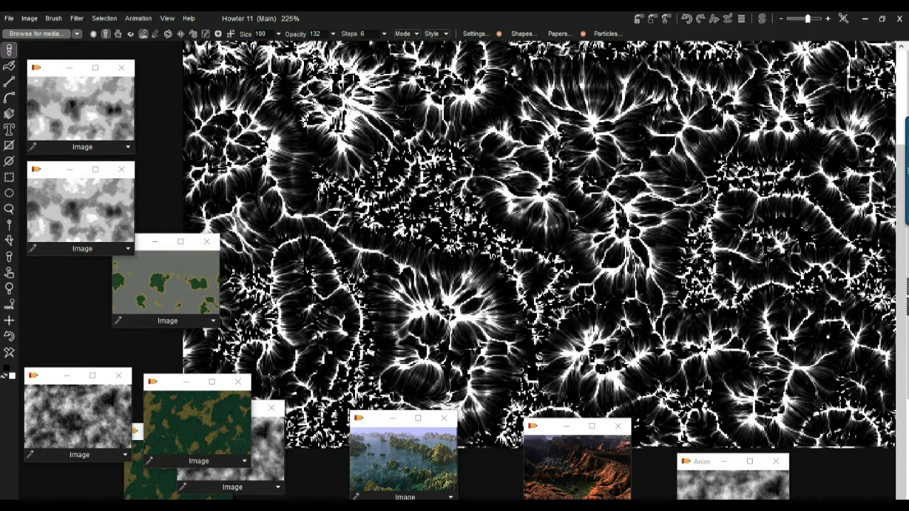
pyautogui.click(728, 19)
pyautogui.moveTo(771, 52); pyautogui.dragTo(633, 64)
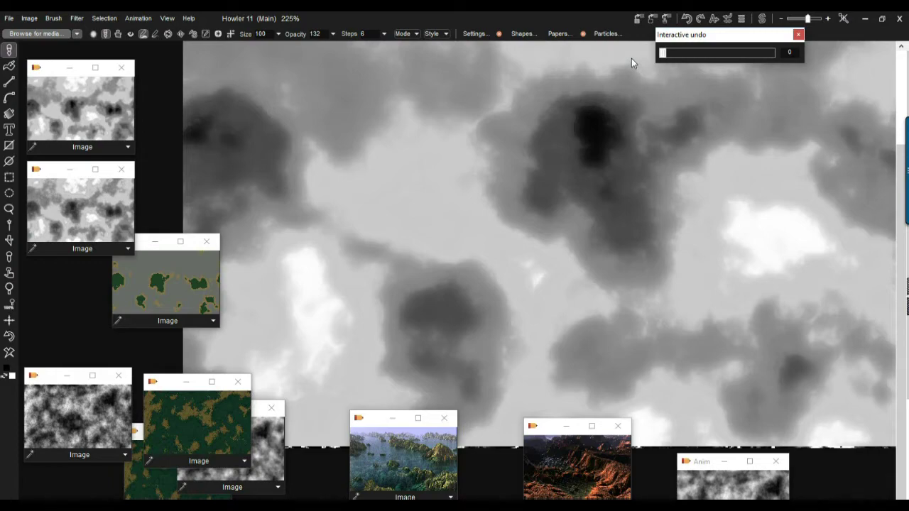
pyautogui.moveTo(661, 54); pyautogui.dragTo(771, 53)
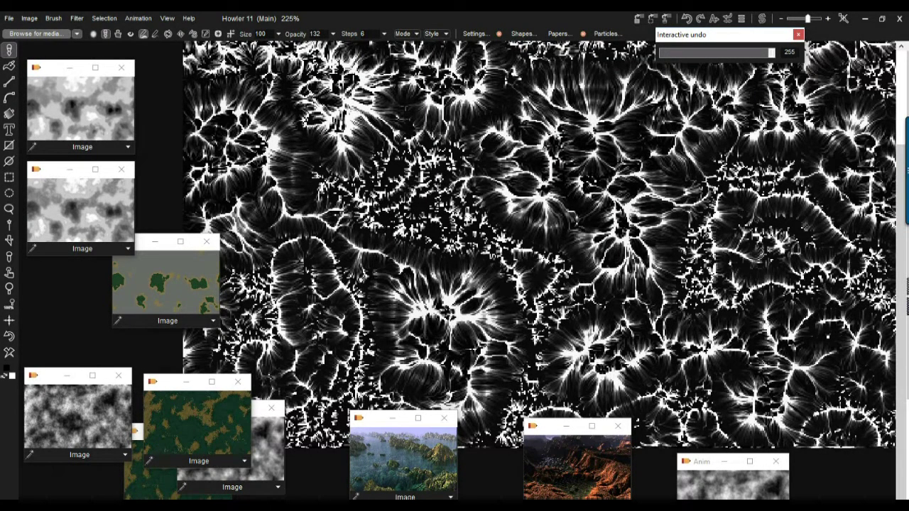
pyautogui.moveTo(770, 52)
pyautogui.mouseDown()
pyautogui.moveTo(501, 41)
pyautogui.moveTo(778, 44)
pyautogui.mouseUp()
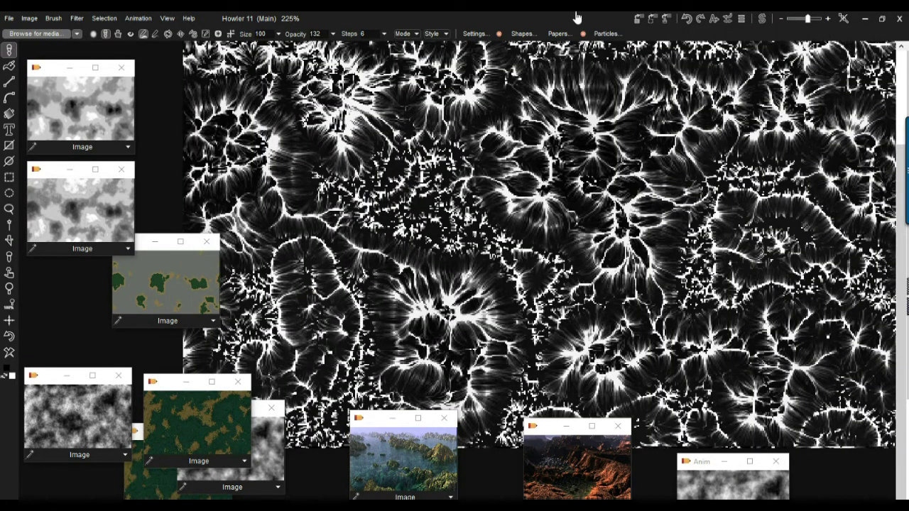
# Step: Store a copy of the erosion pattern with its thumbnail beside the uneroded map's, and bring the uneroded map back onto the canvas
pyautogui.click(637, 24)
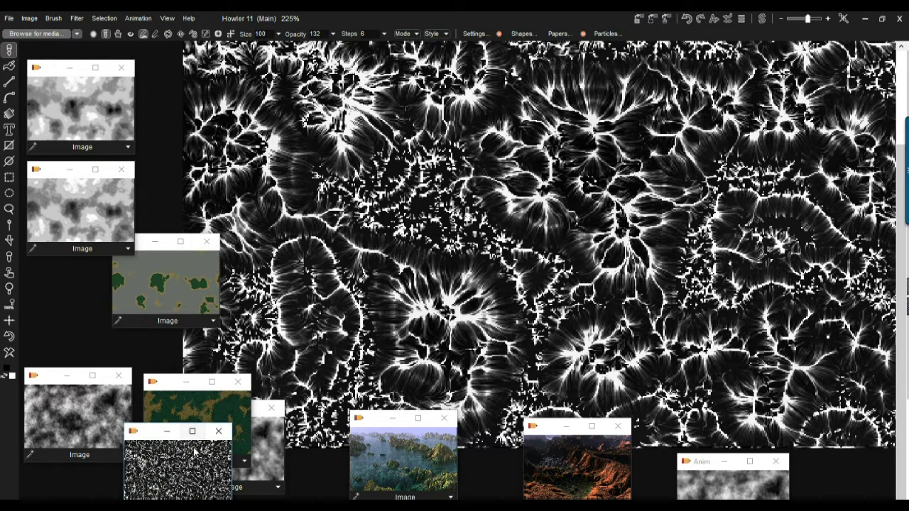
pyautogui.moveTo(149, 435); pyautogui.dragTo(174, 122)
pyautogui.click(84, 109)
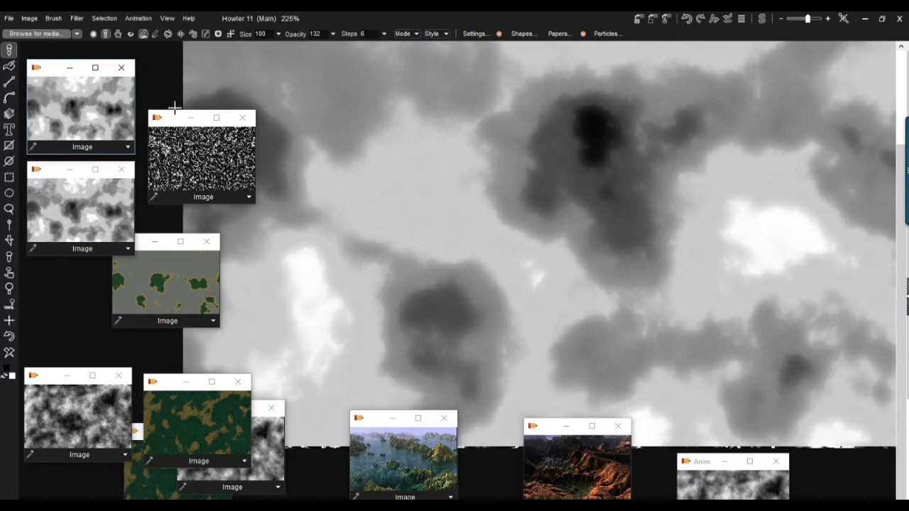
pyautogui.moveTo(175, 124); pyautogui.dragTo(169, 72)
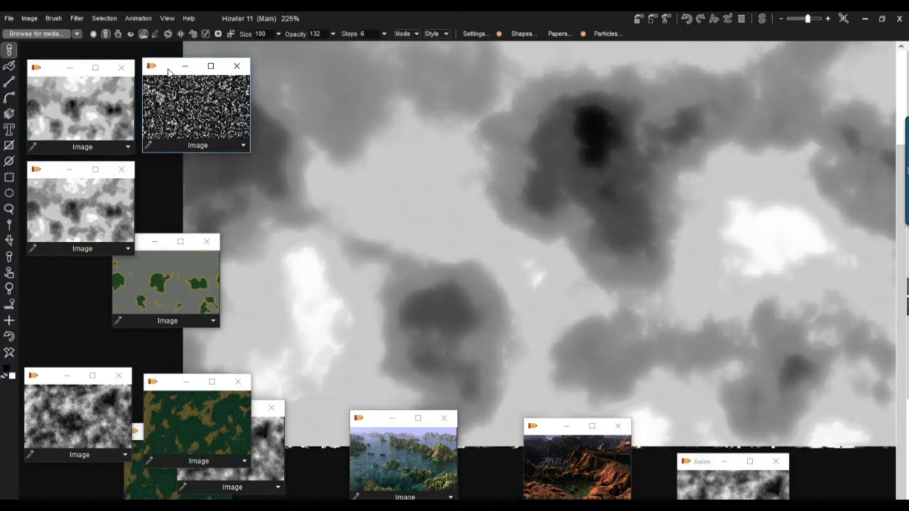
# Step: Try subtracting the stored erosion pattern from the uneroded elevation map and fading the effect to 137 with interactive undo
pyautogui.click(243, 146)
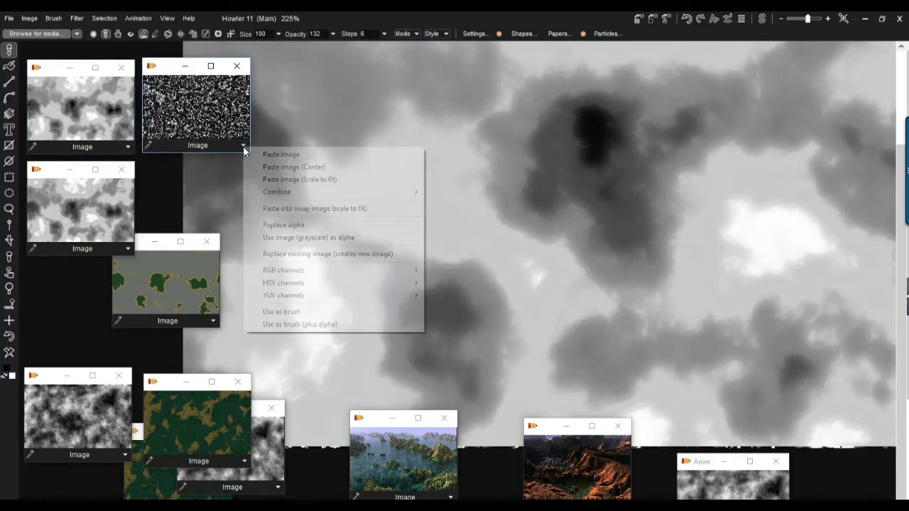
pyautogui.moveTo(296, 191)
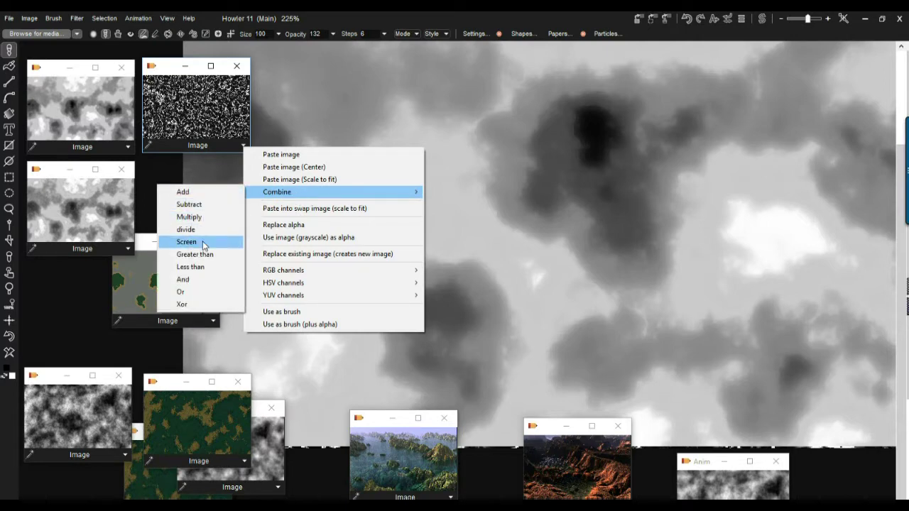
pyautogui.click(191, 205)
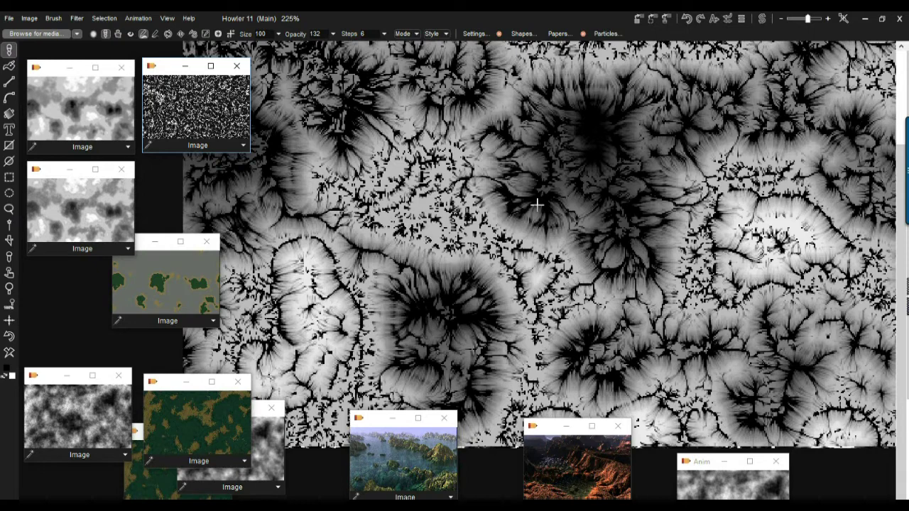
pyautogui.click(730, 20)
pyautogui.moveTo(772, 53); pyautogui.dragTo(721, 54)
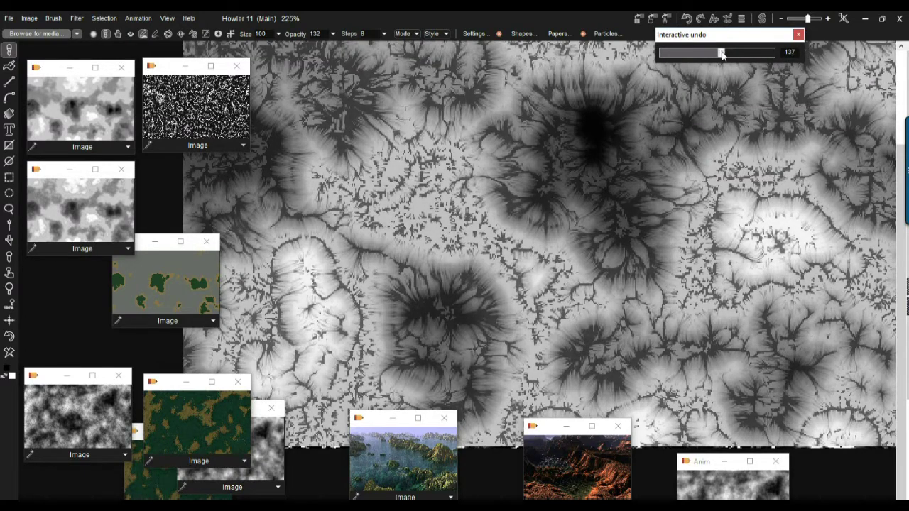
pyautogui.click(798, 34)
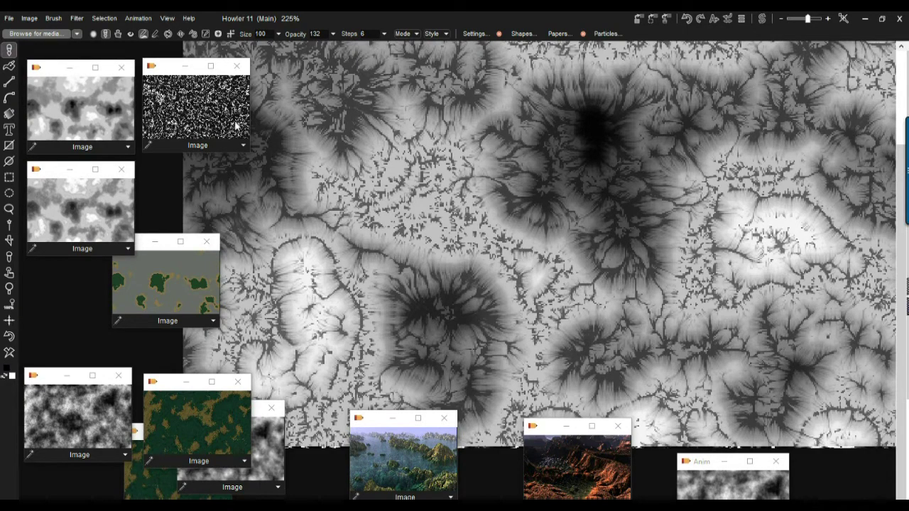
# Step: Bring the uneroded elevation map back onto the canvas and subtract the stored erosion pattern from it
pyautogui.click(203, 108)
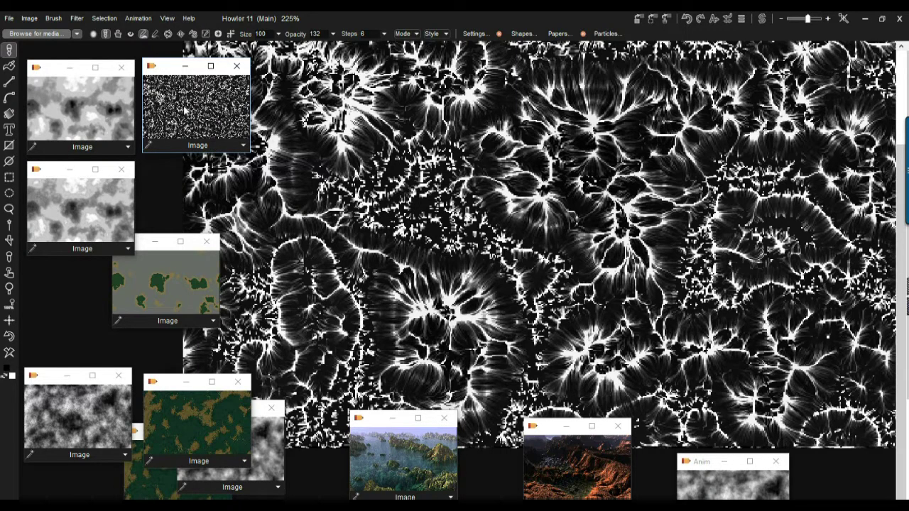
pyautogui.click(92, 106)
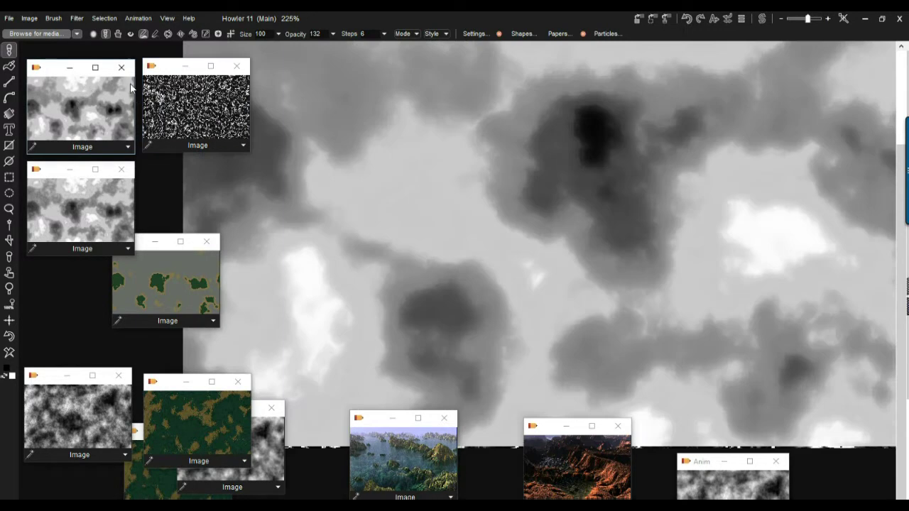
pyautogui.click(243, 145)
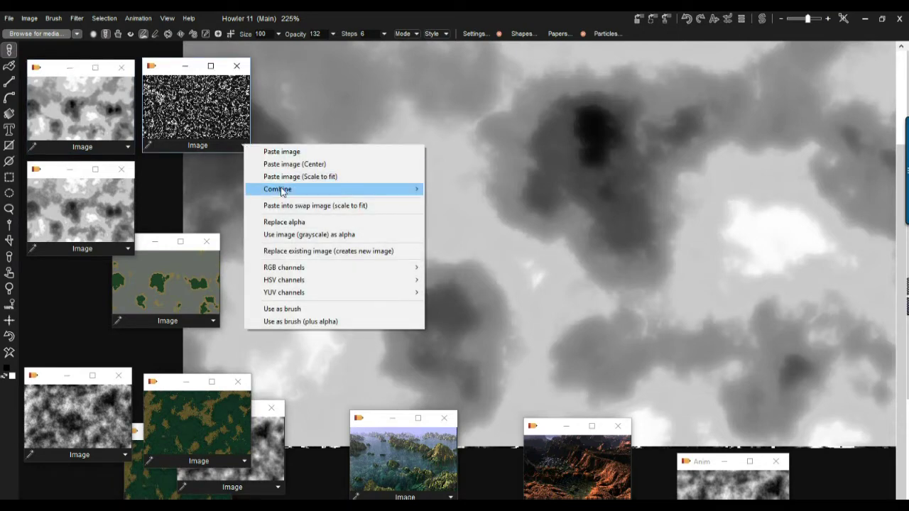
pyautogui.moveTo(283, 192)
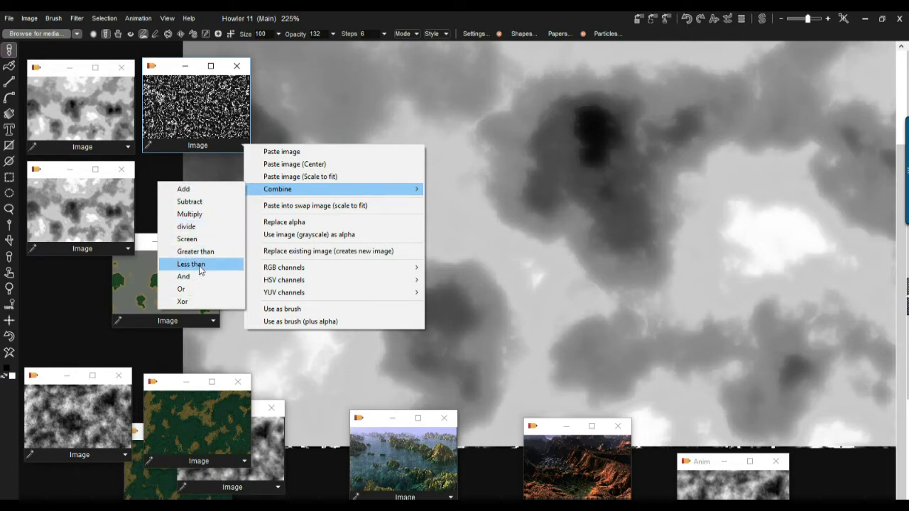
pyautogui.click(203, 204)
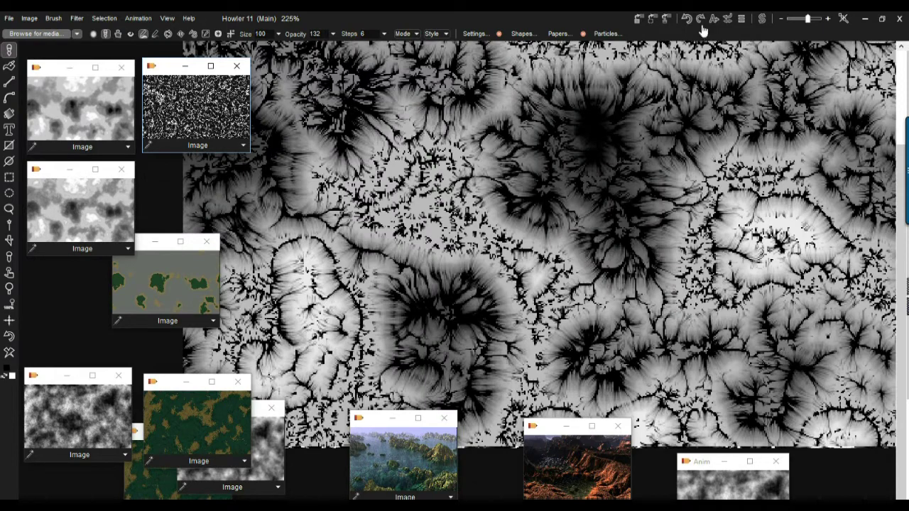
# Step: Fade the subtracted erosion to about 51 with interactive undo
pyautogui.click(729, 19)
pyautogui.moveTo(770, 53); pyautogui.dragTo(684, 62)
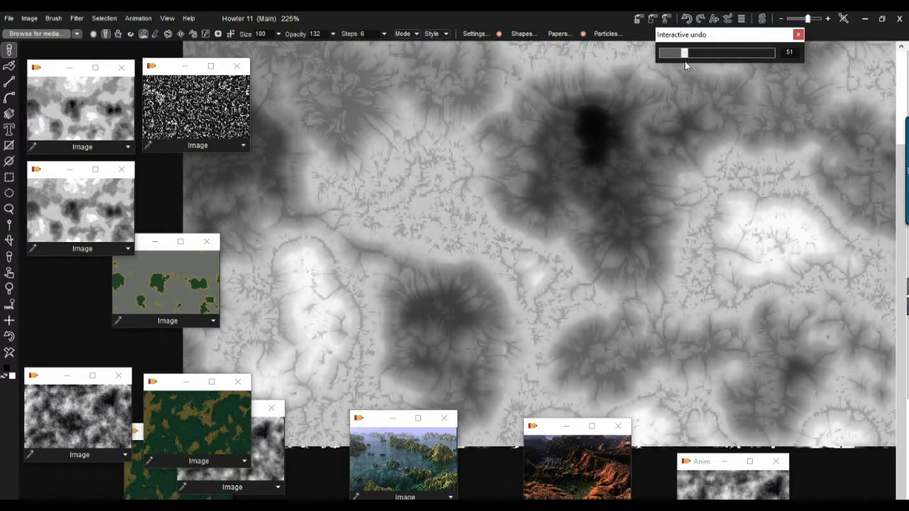
pyautogui.click(518, 19)
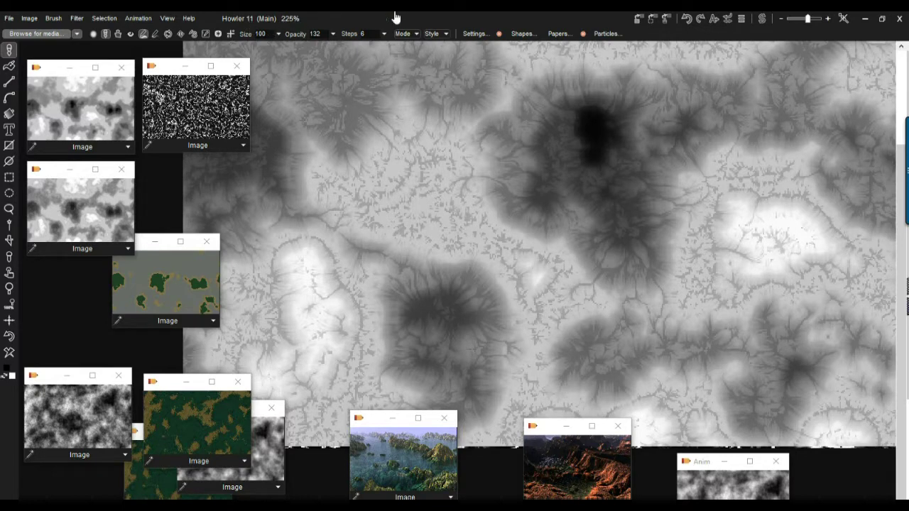
# Step: Store a copy of the faded eroded map, place its thumbnail over the uneroded map's, and keep it on the canvas
pyautogui.click(643, 21)
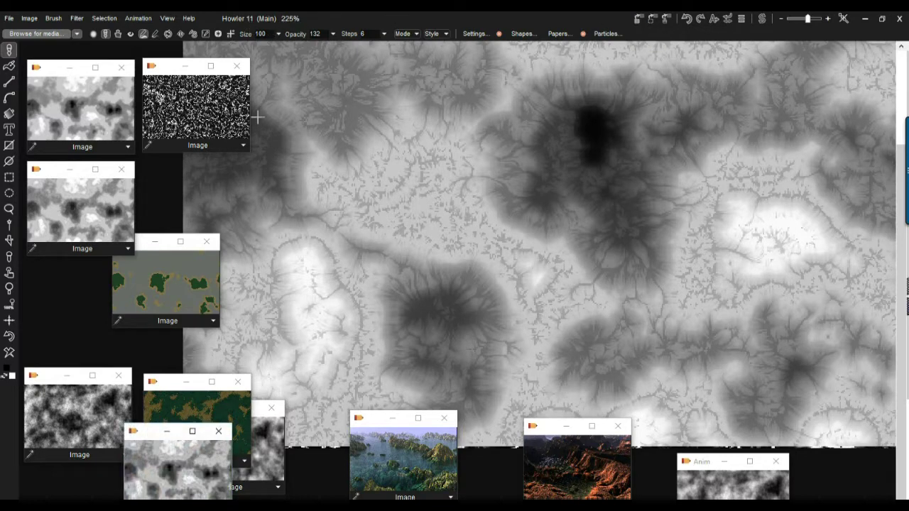
pyautogui.click(176, 283)
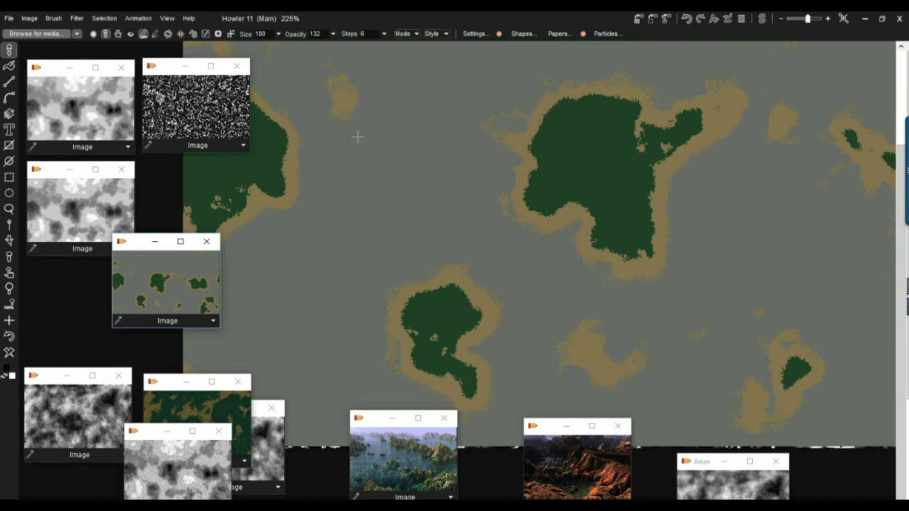
pyautogui.click(75, 83)
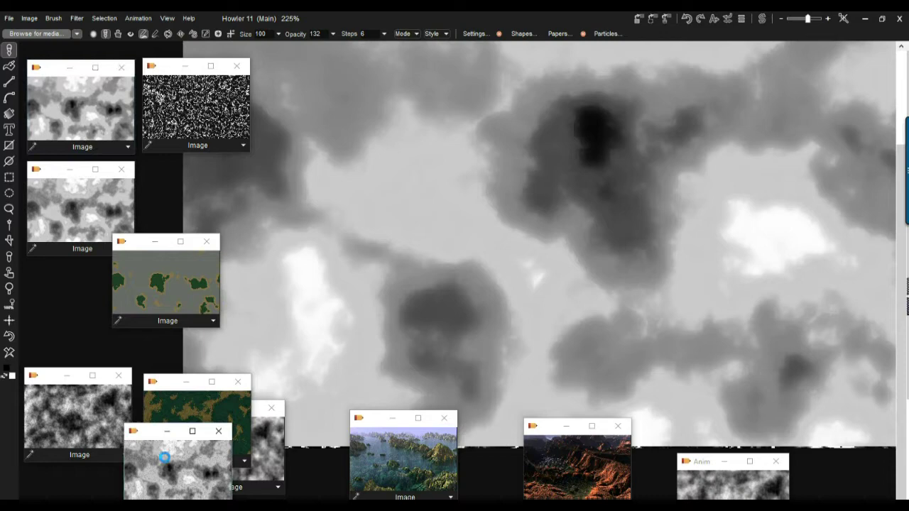
pyautogui.moveTo(144, 436); pyautogui.dragTo(52, 50)
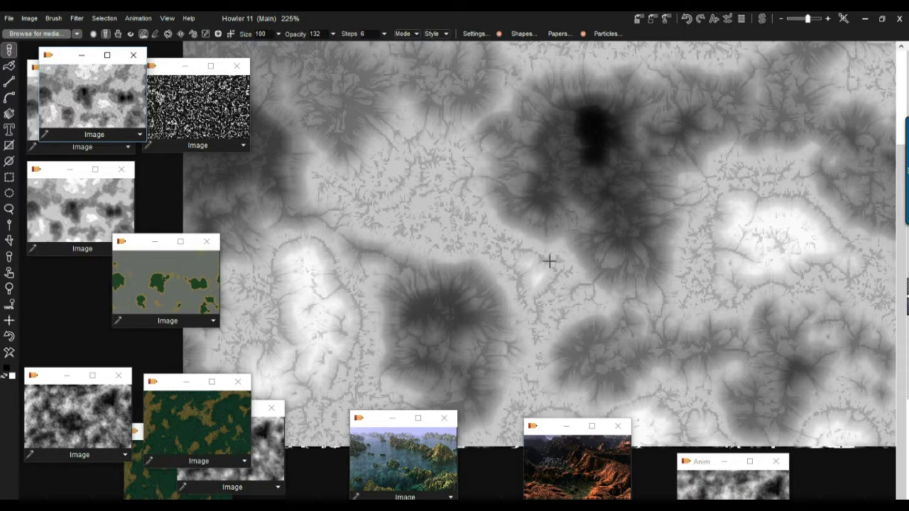
# Step: Start Slope shading on the newly eroded map and adjust the snow and grass levels so both cover more of the rock
pyautogui.click(74, 17)
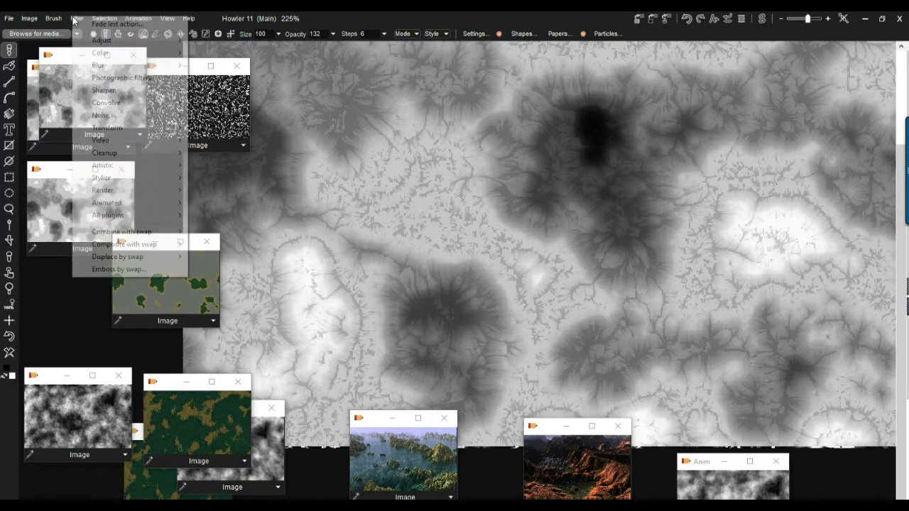
pyautogui.moveTo(138, 178)
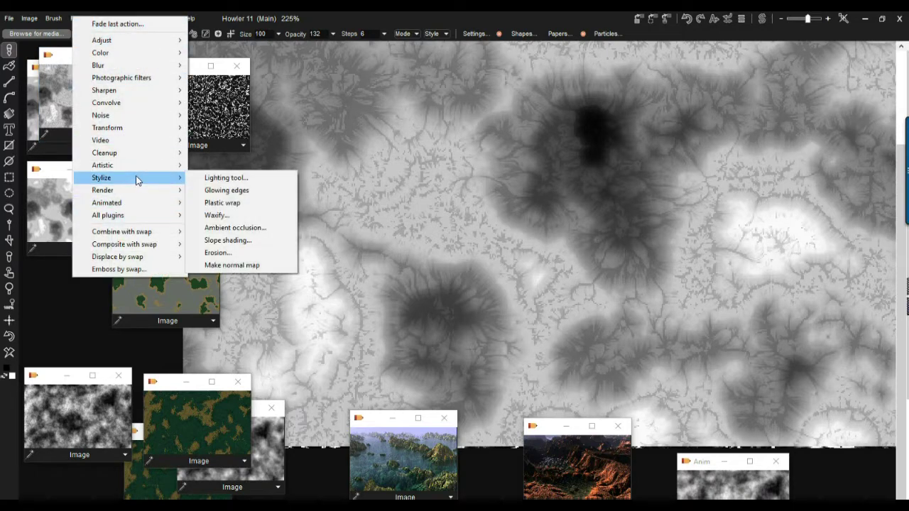
pyautogui.click(230, 240)
pyautogui.moveTo(449, 196)
pyautogui.mouseDown()
pyautogui.moveTo(442, 94)
pyautogui.moveTo(414, 125)
pyautogui.moveTo(434, 117)
pyautogui.mouseUp()
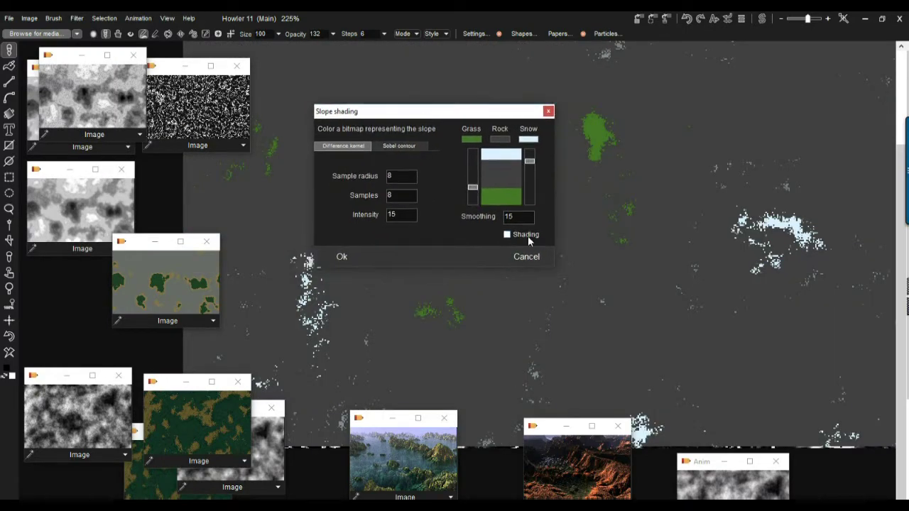
pyautogui.moveTo(529, 161); pyautogui.dragTo(530, 170)
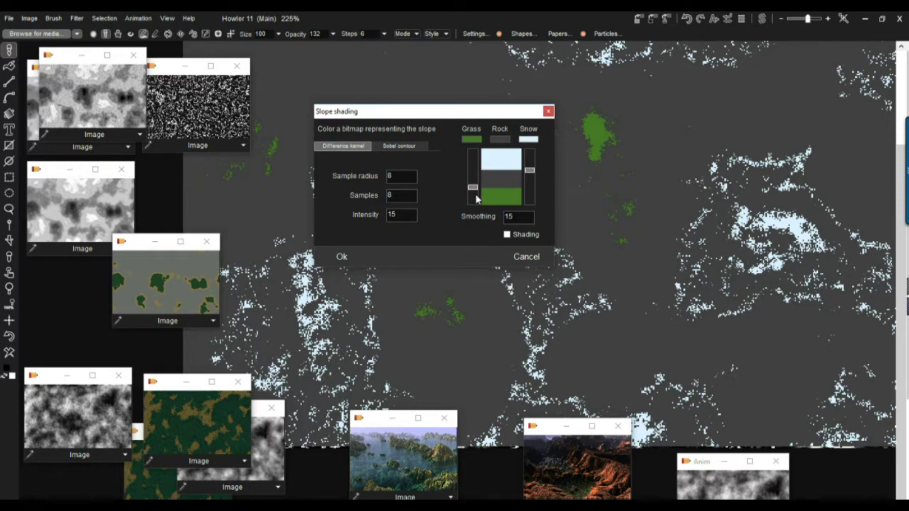
pyautogui.moveTo(473, 192)
pyautogui.mouseDown()
pyautogui.moveTo(479, 162)
pyautogui.moveTo(531, 167)
pyautogui.moveTo(531, 155)
pyautogui.moveTo(532, 174)
pyautogui.mouseUp()
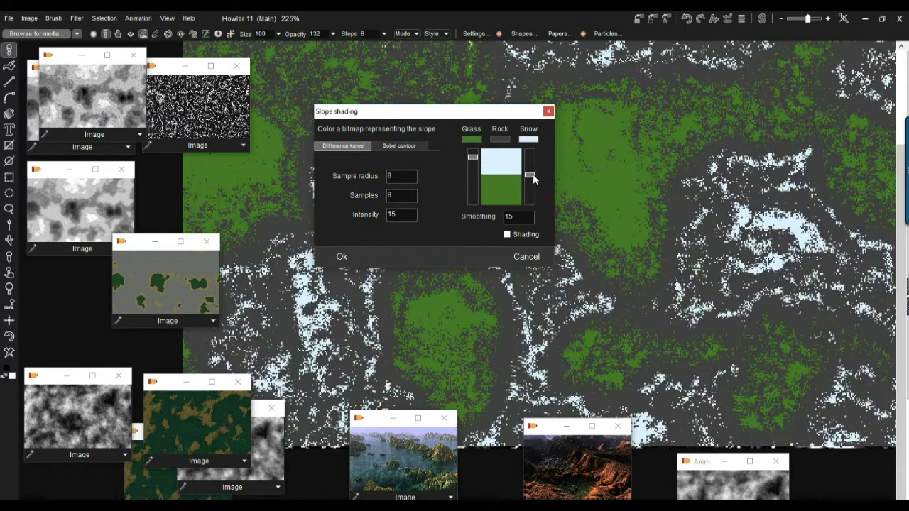
# Step: Set the rock colour of the slope shading to a light brown
pyautogui.click(501, 139)
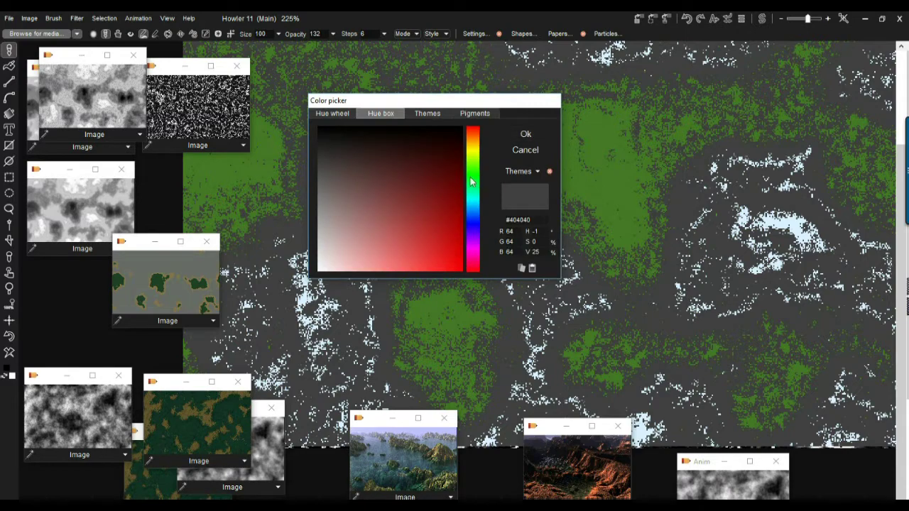
pyautogui.click(474, 147)
pyautogui.moveTo(474, 147); pyautogui.dragTo(474, 143)
pyautogui.moveTo(391, 222)
pyautogui.mouseDown()
pyautogui.moveTo(406, 239)
pyautogui.moveTo(390, 213)
pyautogui.moveTo(391, 226)
pyautogui.mouseUp()
pyautogui.click(525, 134)
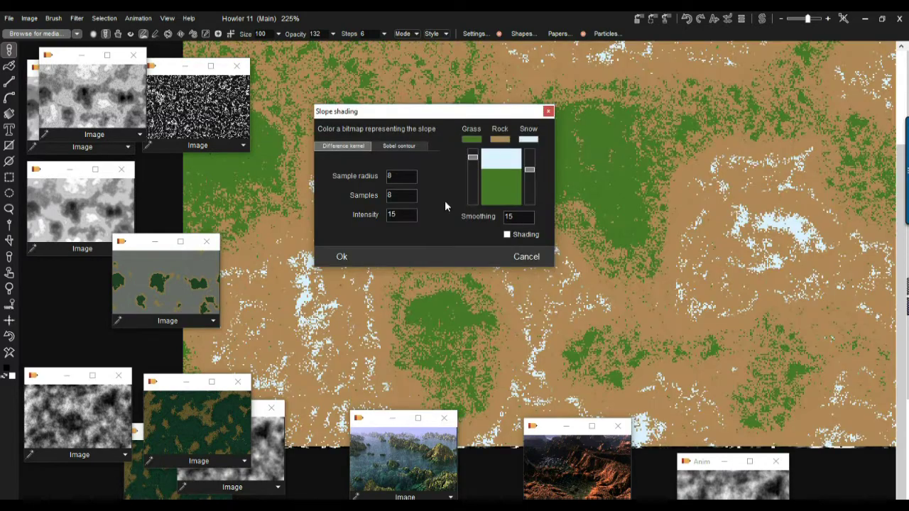
# Step: Set the grass colour of the slope shading to a dark teal green, #215C4D
pyautogui.click(474, 140)
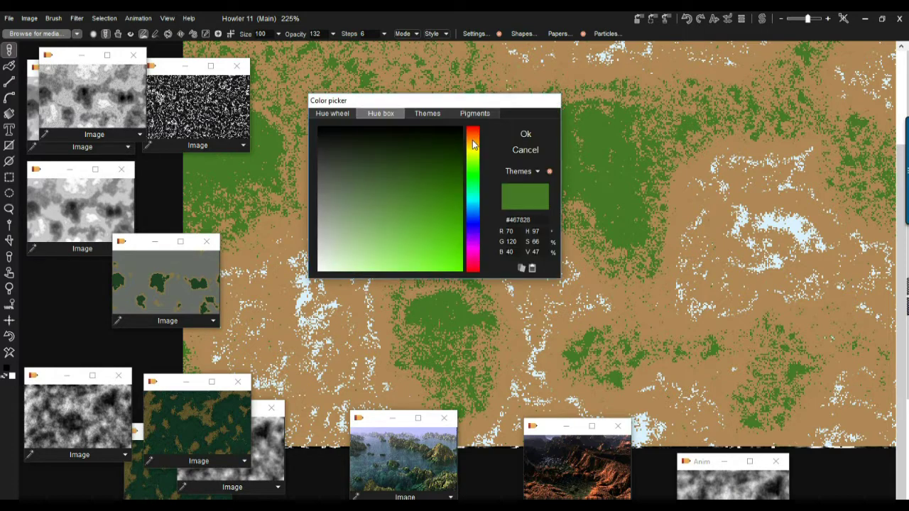
pyautogui.moveTo(472, 203); pyautogui.dragTo(473, 185)
pyautogui.moveTo(396, 155); pyautogui.dragTo(375, 164)
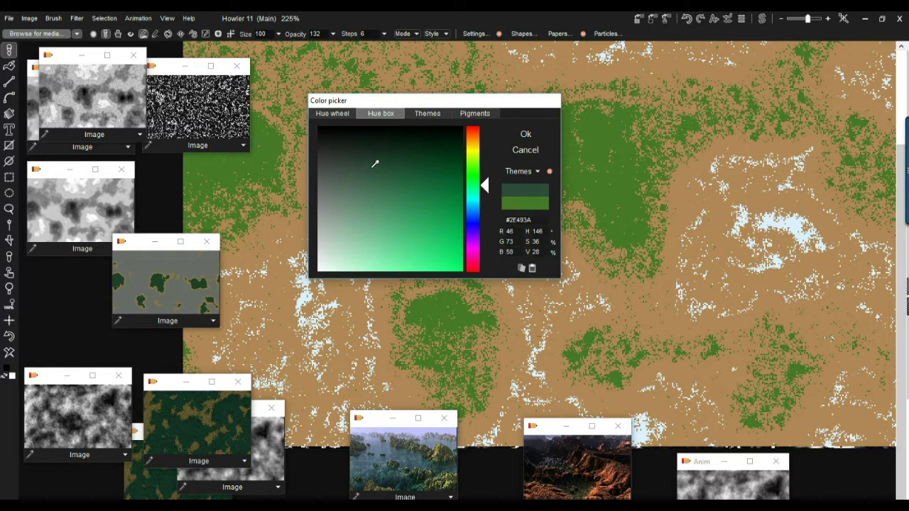
pyautogui.click(475, 193)
pyautogui.moveTo(378, 164); pyautogui.dragTo(412, 178)
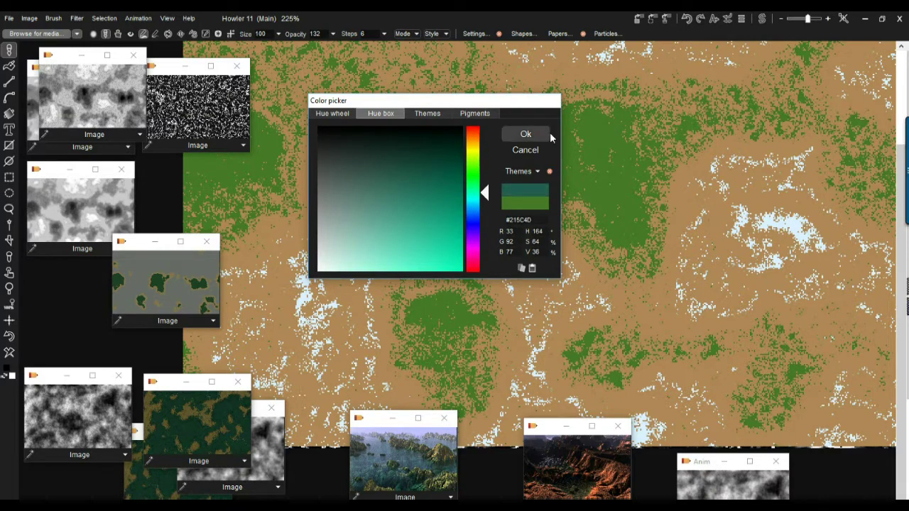
pyautogui.click(526, 135)
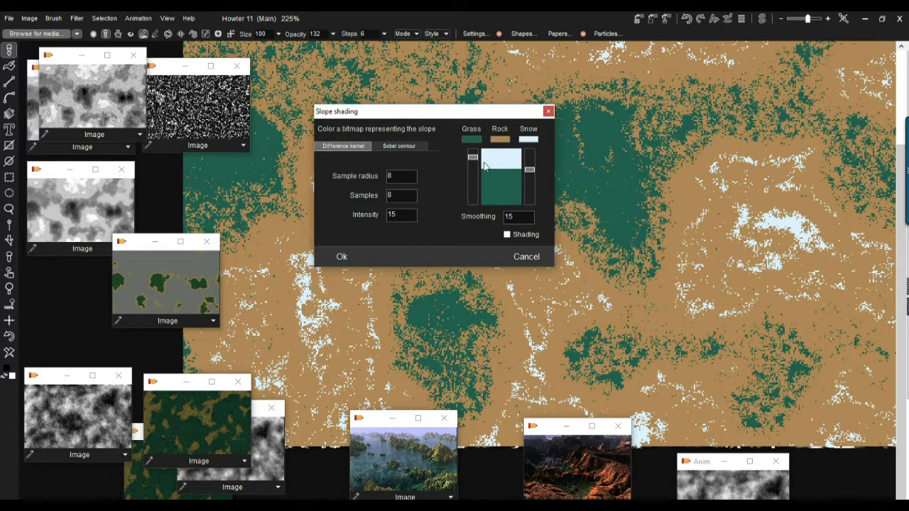
# Step: Try a much larger snow coverage in the slope shading with smoothing values of 2, 22 and 66
pyautogui.moveTo(529, 171); pyautogui.dragTo(533, 191)
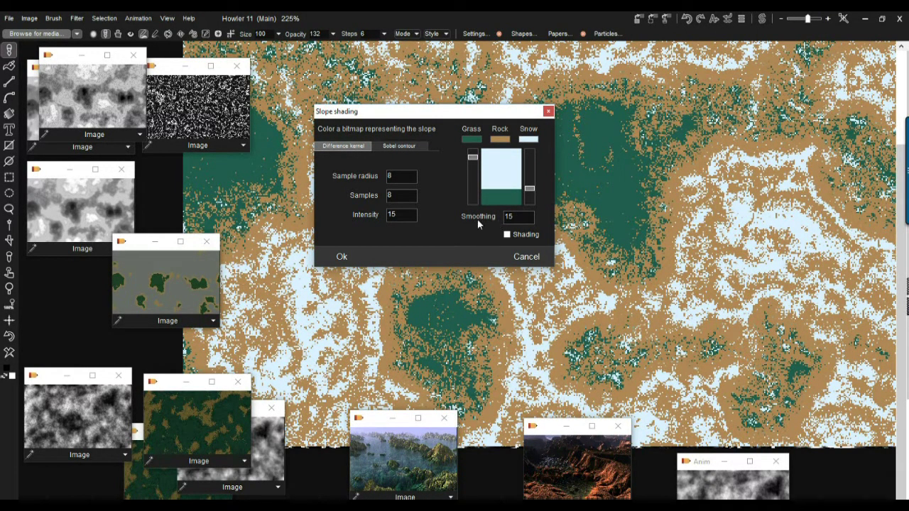
pyautogui.press('Return')
pyautogui.write('2')
pyautogui.moveTo(529, 188); pyautogui.dragTo(529, 196)
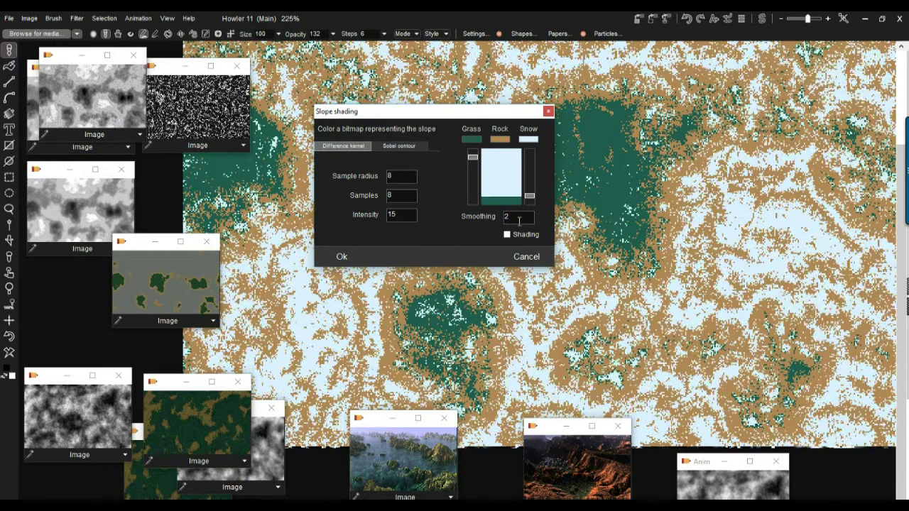
pyautogui.write('2')
pyautogui.press('Return')
pyautogui.write('66')
pyautogui.moveTo(529, 196)
pyautogui.mouseDown()
pyautogui.moveTo(530, 185)
pyautogui.moveTo(530, 195)
pyautogui.mouseUp()
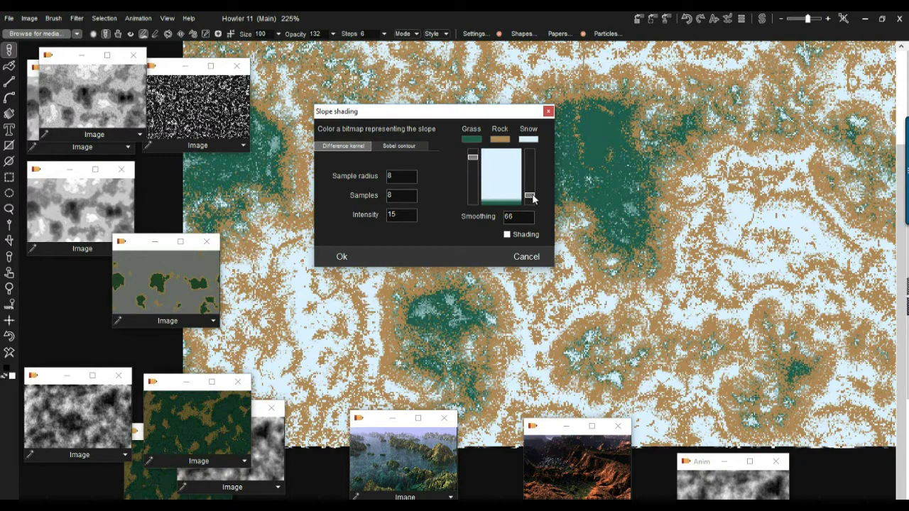
# Step: Reduce the snow coverage to a moderate level and set the smoothing to 22
pyautogui.moveTo(530, 196); pyautogui.dragTo(530, 176)
pyautogui.write('2')
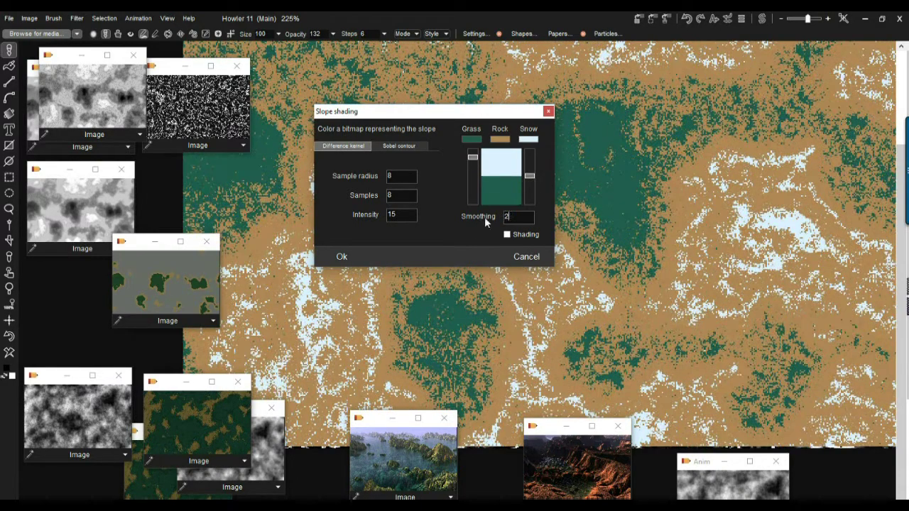
pyautogui.write('2')
pyautogui.moveTo(531, 177)
pyautogui.mouseDown()
pyautogui.moveTo(531, 169)
pyautogui.moveTo(534, 186)
pyautogui.mouseUp()
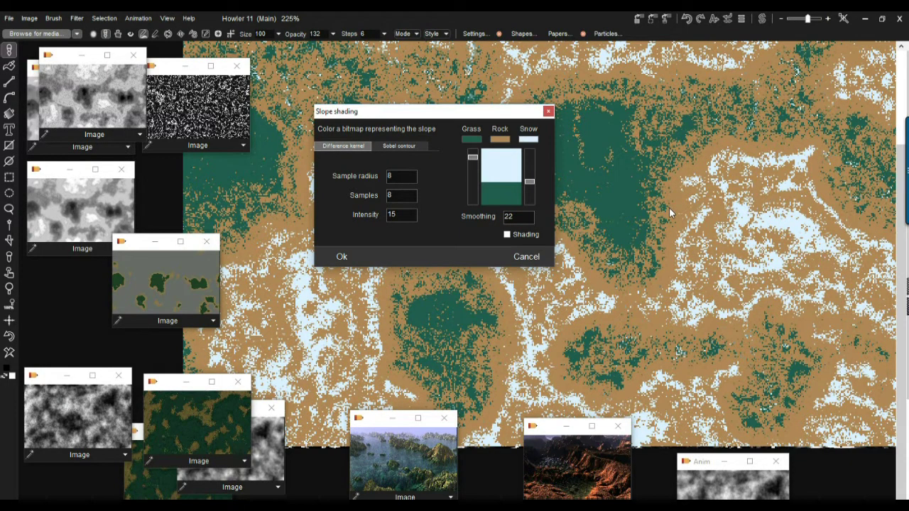
pyautogui.moveTo(528, 186)
pyautogui.mouseDown()
pyautogui.moveTo(531, 165)
pyautogui.moveTo(530, 184)
pyautogui.mouseUp()
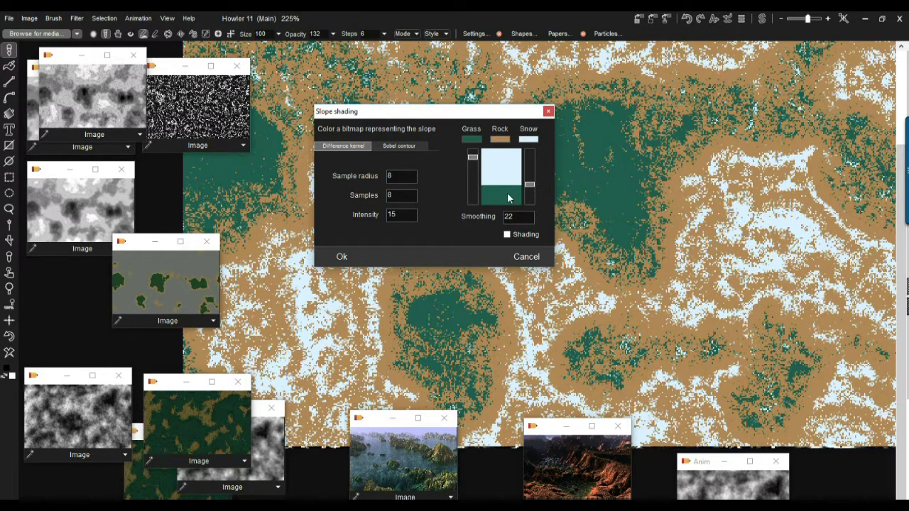
# Step: Change the snow colour of the slope shading to a dark brown, #4D3E2A
pyautogui.click(529, 140)
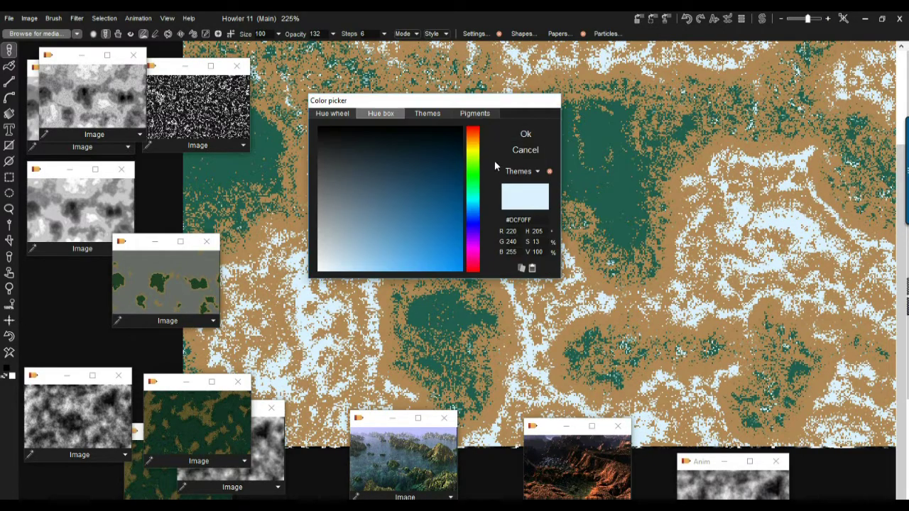
pyautogui.moveTo(476, 145); pyautogui.dragTo(482, 139)
pyautogui.click(428, 171)
pyautogui.moveTo(428, 171); pyautogui.dragTo(386, 166)
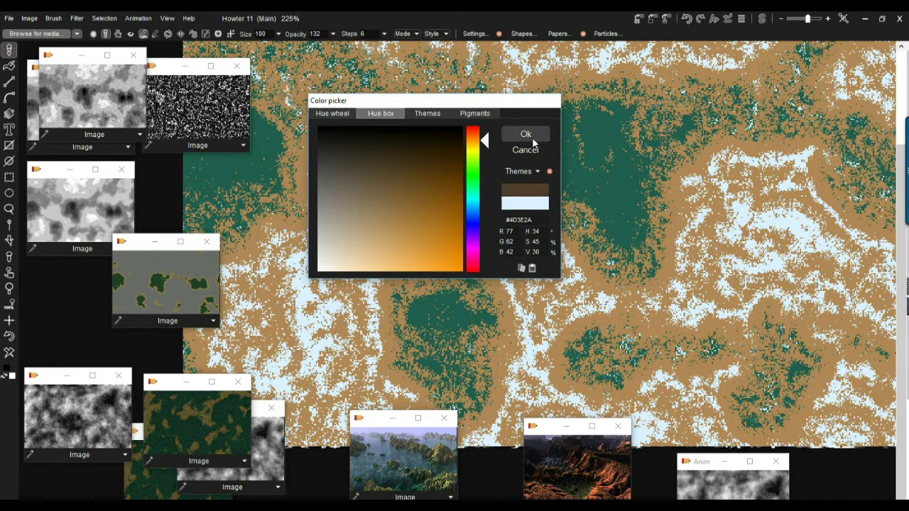
pyautogui.click(527, 135)
# Step: Extend the dark brown snow coverage, readjust the grass level, and set the smoothing to 5
pyautogui.moveTo(528, 192)
pyautogui.mouseDown()
pyautogui.moveTo(535, 206)
pyautogui.moveTo(535, 196)
pyautogui.mouseUp()
pyautogui.moveTo(473, 161); pyautogui.dragTo(471, 155)
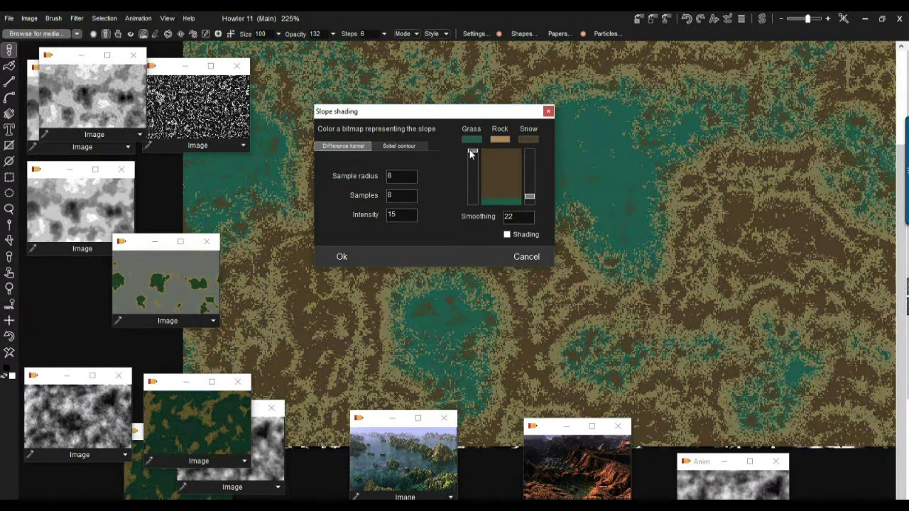
pyautogui.write('5')
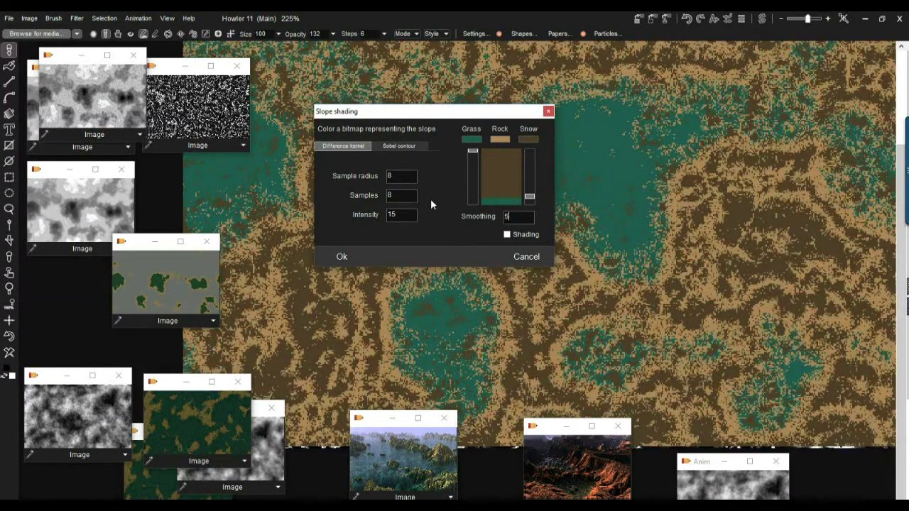
pyautogui.moveTo(474, 153); pyautogui.dragTo(471, 153)
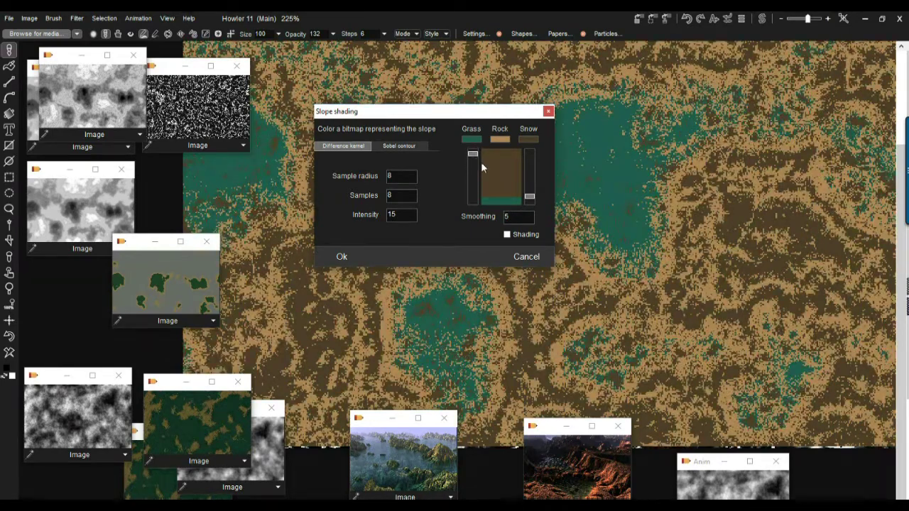
pyautogui.moveTo(533, 197); pyautogui.dragTo(530, 198)
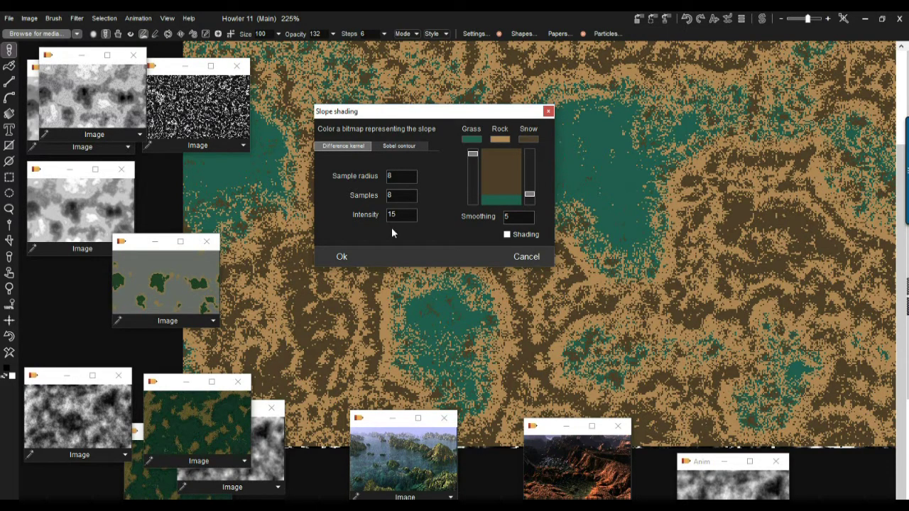
# Step: Preview the Sobel contour method and the Shading option, returning to the difference kernel without shading
pyautogui.click(401, 146)
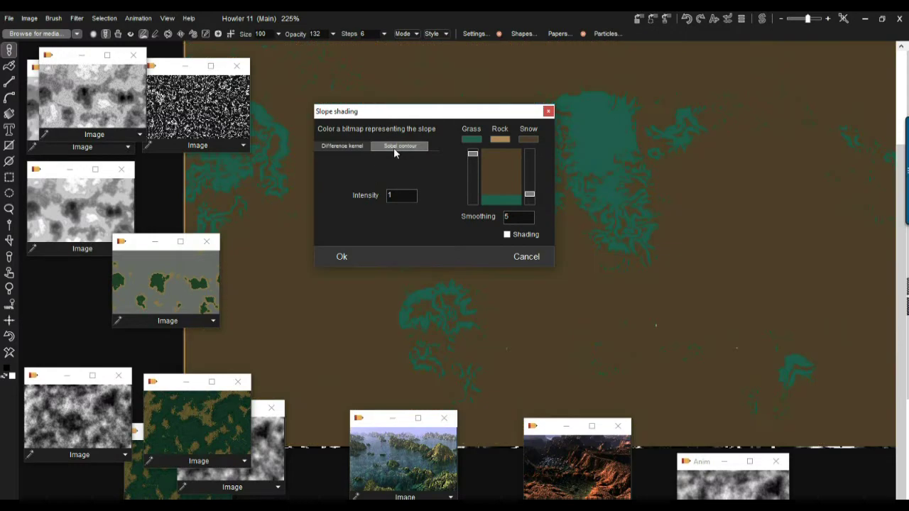
pyautogui.click(352, 146)
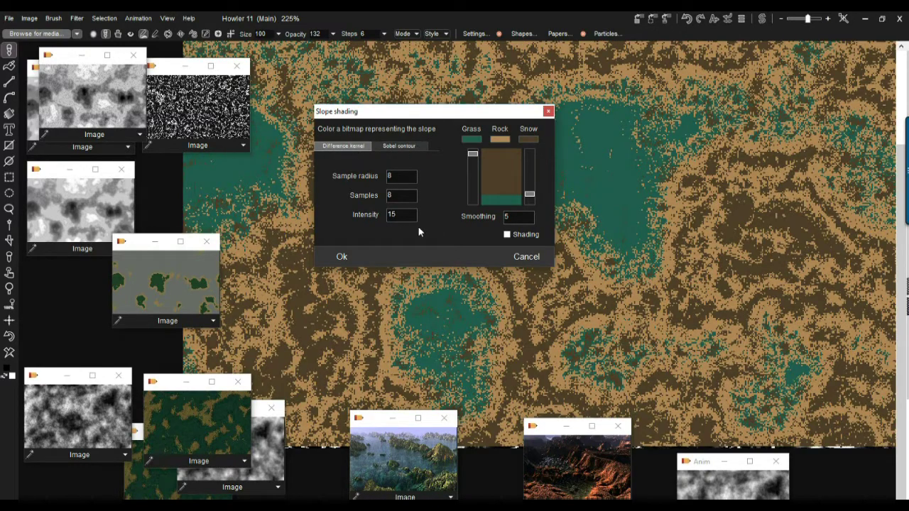
pyautogui.click(507, 235)
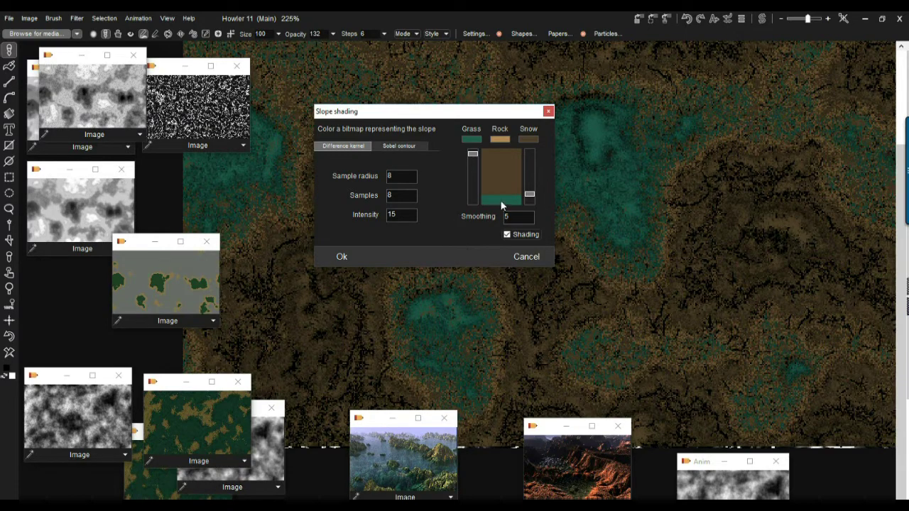
pyautogui.click(524, 236)
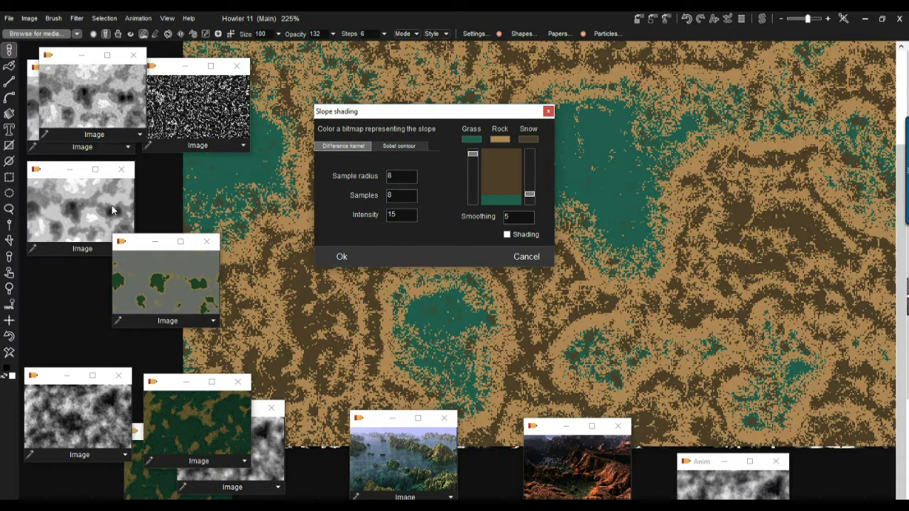
# Step: Enable Shading, slightly reduce the dark brown snow coverage, and apply the slope shading
pyautogui.click(507, 235)
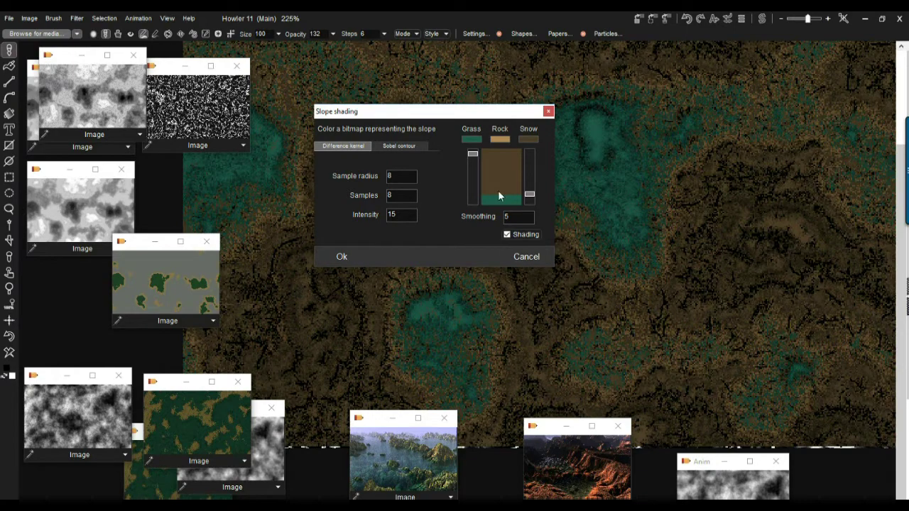
pyautogui.moveTo(532, 193); pyautogui.dragTo(530, 188)
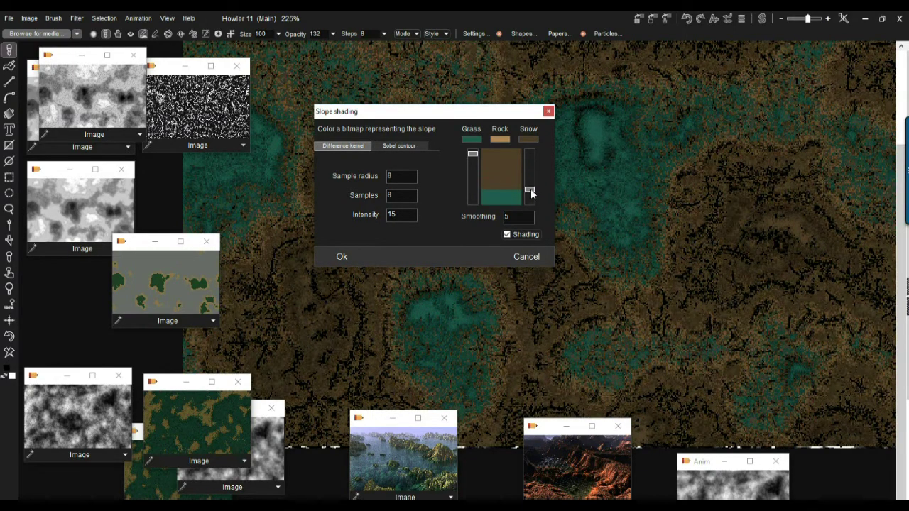
pyautogui.click(342, 257)
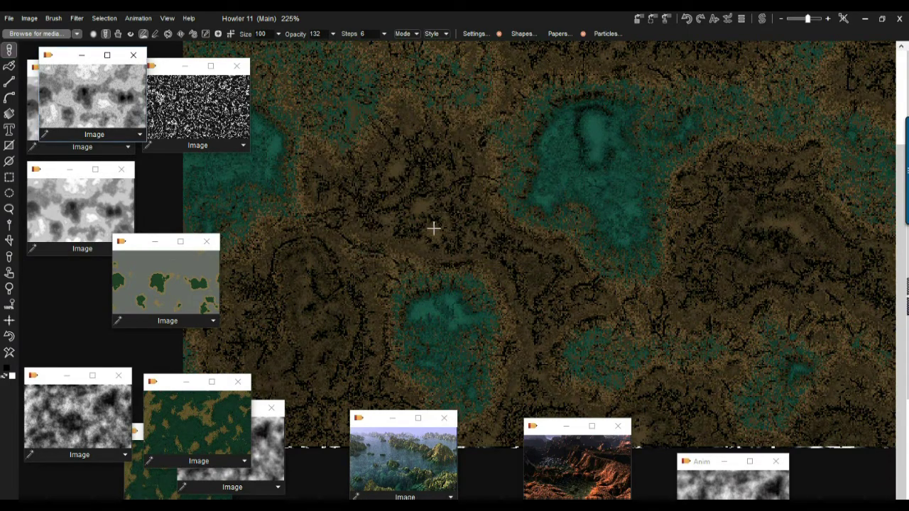
# Step: Store a copy of the slope-shaded texture and place its thumbnail below the eroded map's thumbnail
pyautogui.click(639, 19)
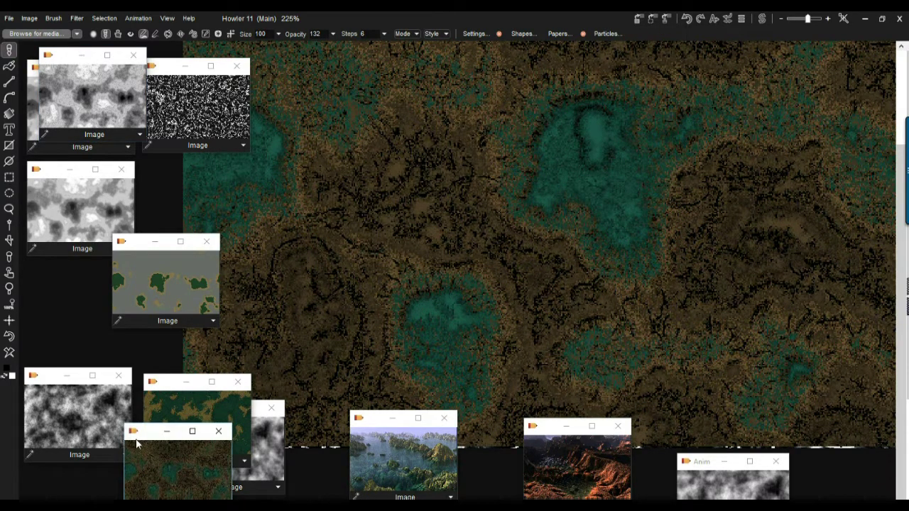
pyautogui.moveTo(192, 443); pyautogui.dragTo(103, 181)
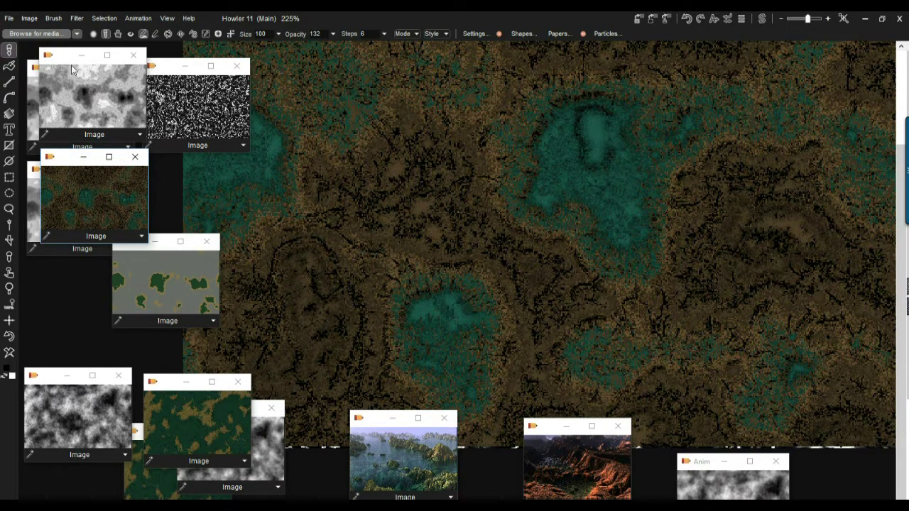
# Step: Put the stored slope-shaded texture on the swap image and the eroded elevation map on the main image
pyautogui.click(763, 20)
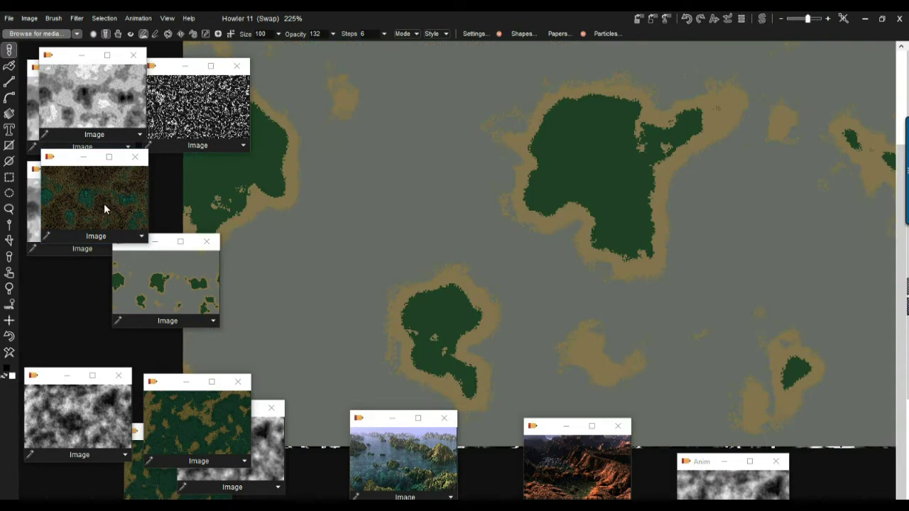
pyautogui.moveTo(105, 209); pyautogui.dragTo(305, 158)
pyautogui.click(764, 21)
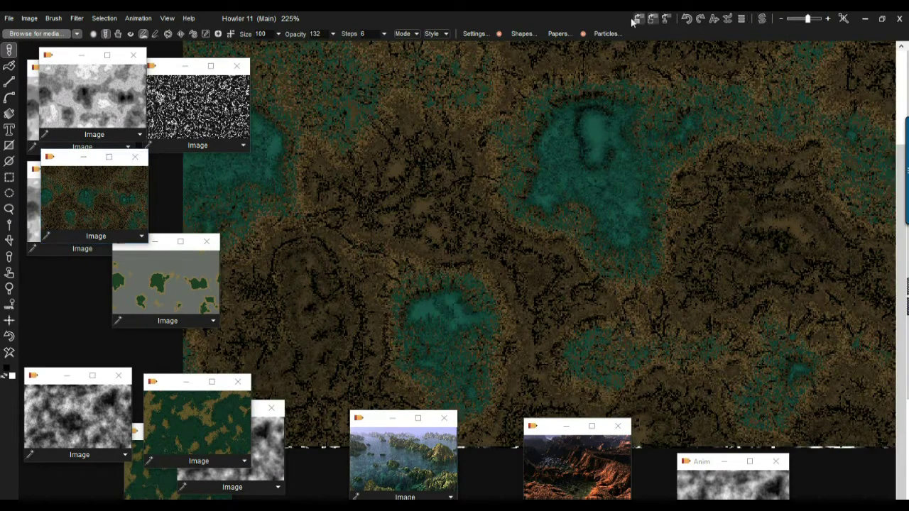
pyautogui.click(108, 91)
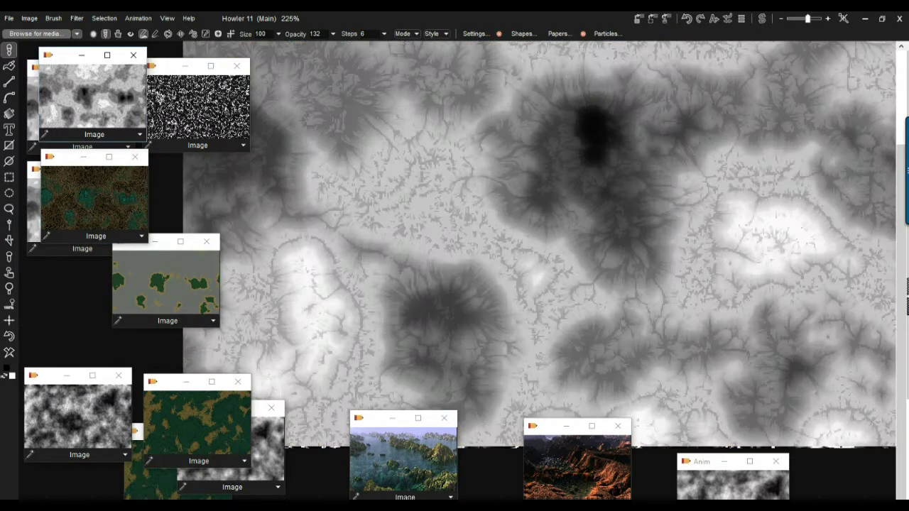
pyautogui.click(764, 21)
pyautogui.click(764, 20)
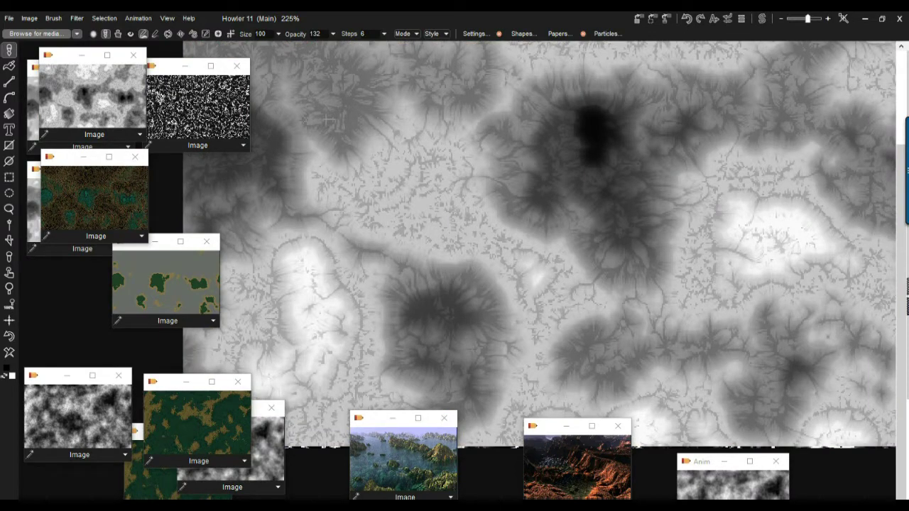
# Step: Move the noise thumbnail beside the lower stored images and make the eroded elevation map seamless with 8% trim on both axes
pyautogui.moveTo(161, 71); pyautogui.dragTo(59, 380)
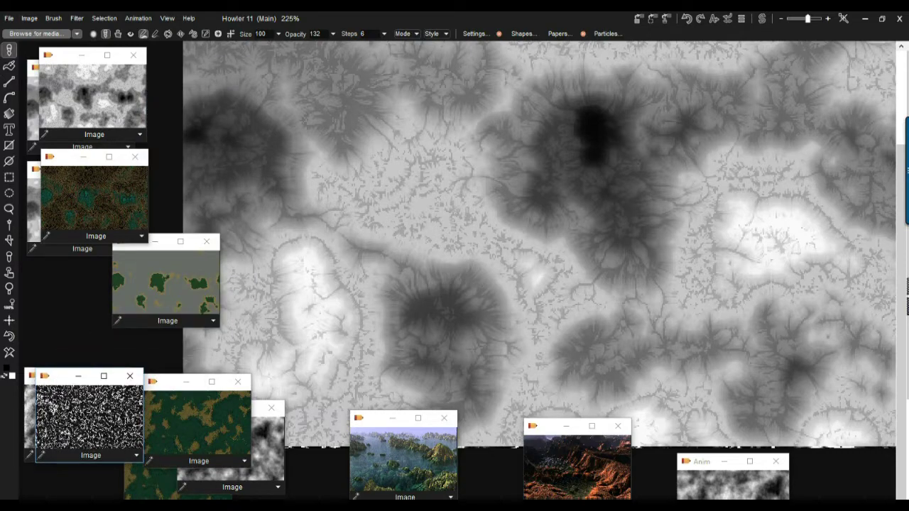
pyautogui.click(29, 18)
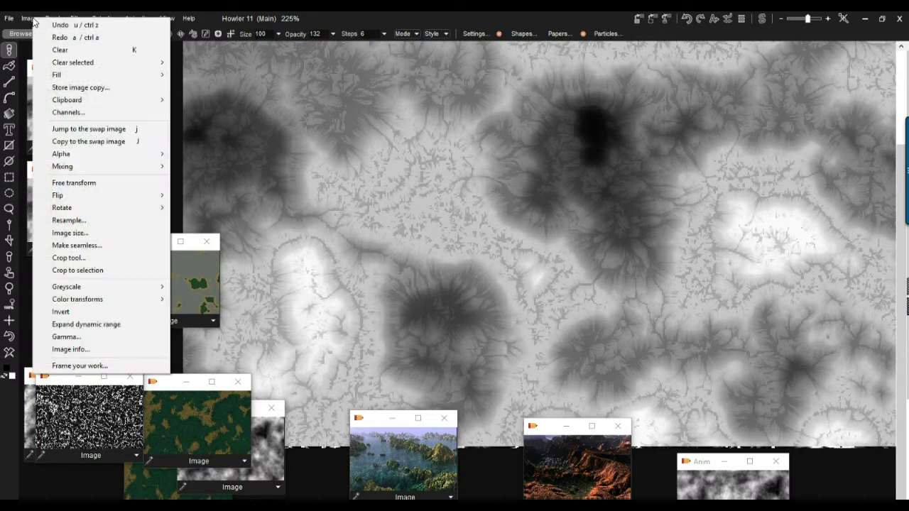
pyautogui.click(107, 245)
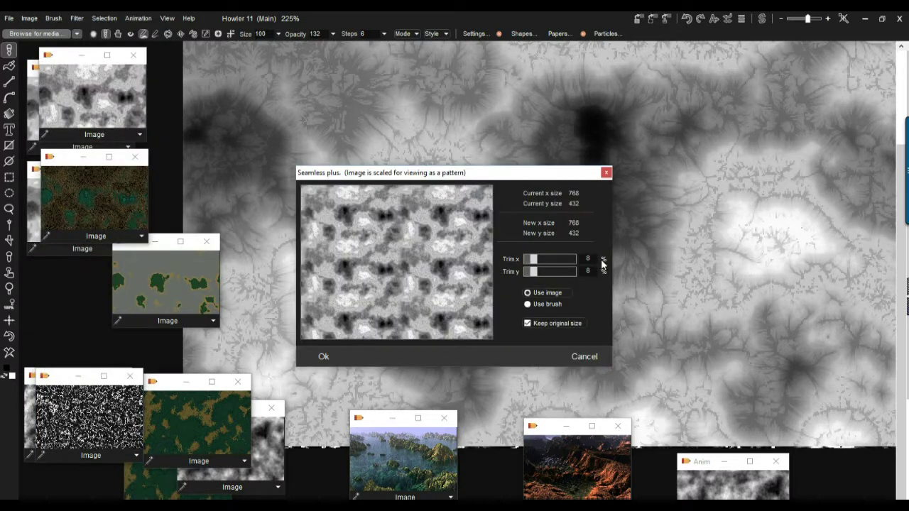
pyautogui.click(324, 357)
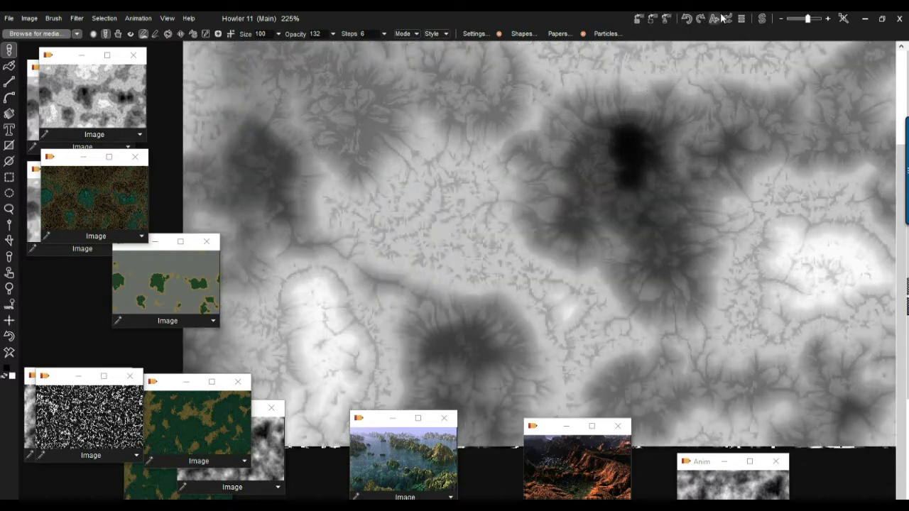
# Step: Make the slope-shaded texture on the swap image seamless with 8% trim on both axes, keeping the original size
pyautogui.click(762, 20)
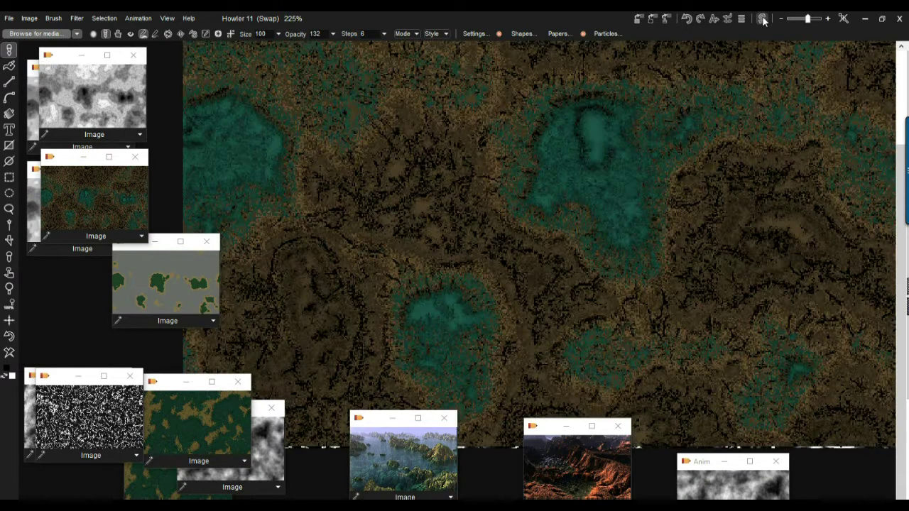
pyautogui.click(29, 18)
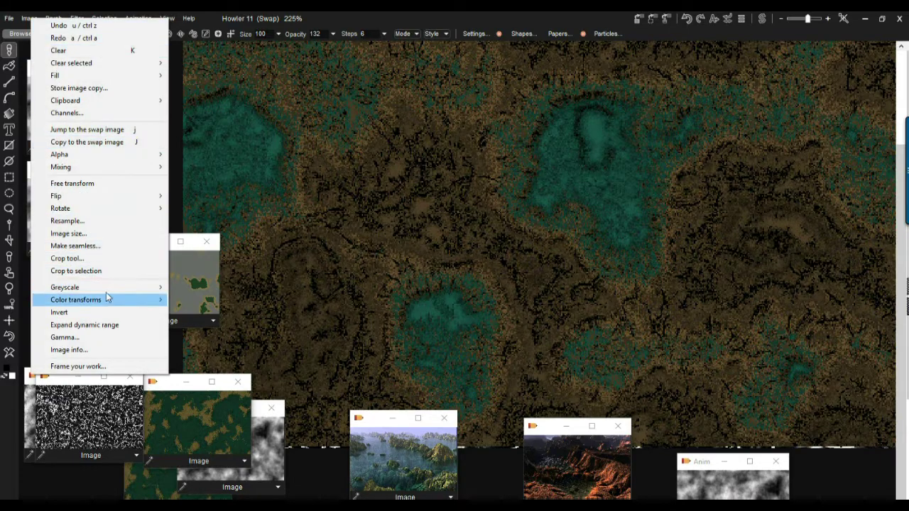
pyautogui.click(97, 246)
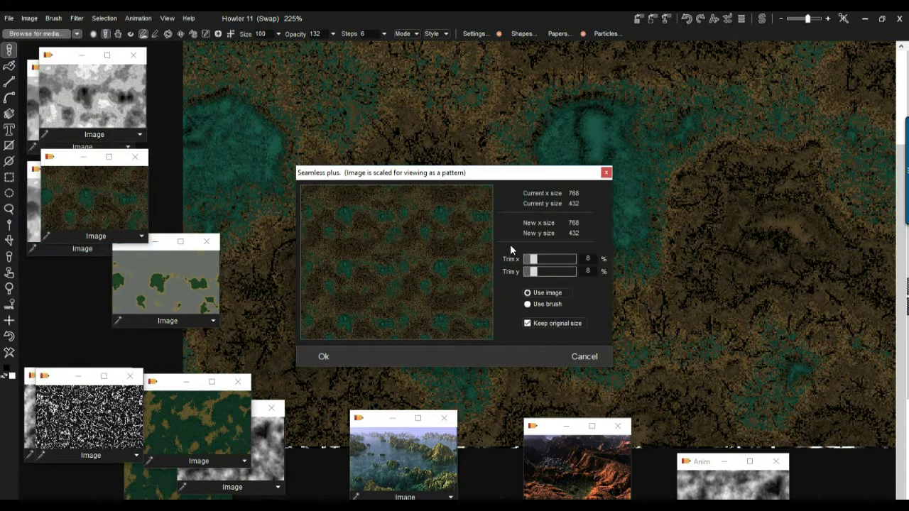
pyautogui.click(321, 356)
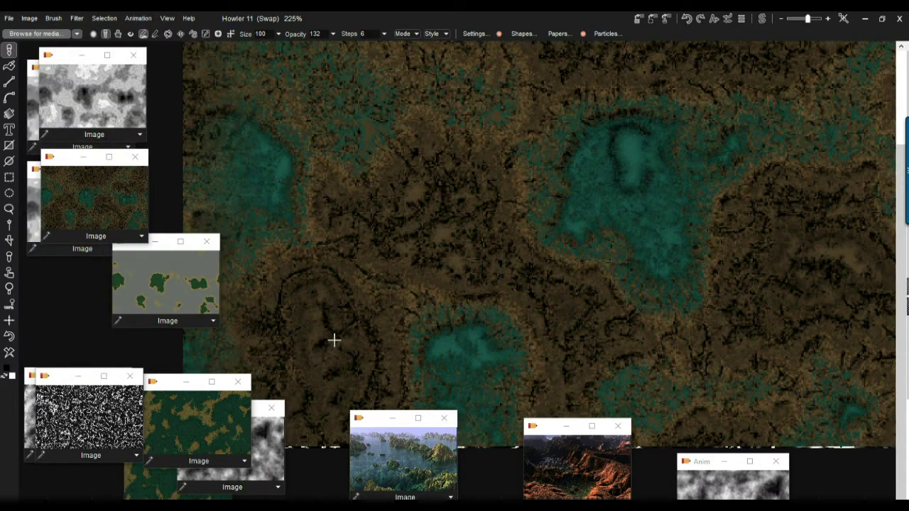
# Step: Compare the seamless elevation map with the seamless texture by alternating between the main and swap images
pyautogui.click(765, 19)
pyautogui.click(765, 19)
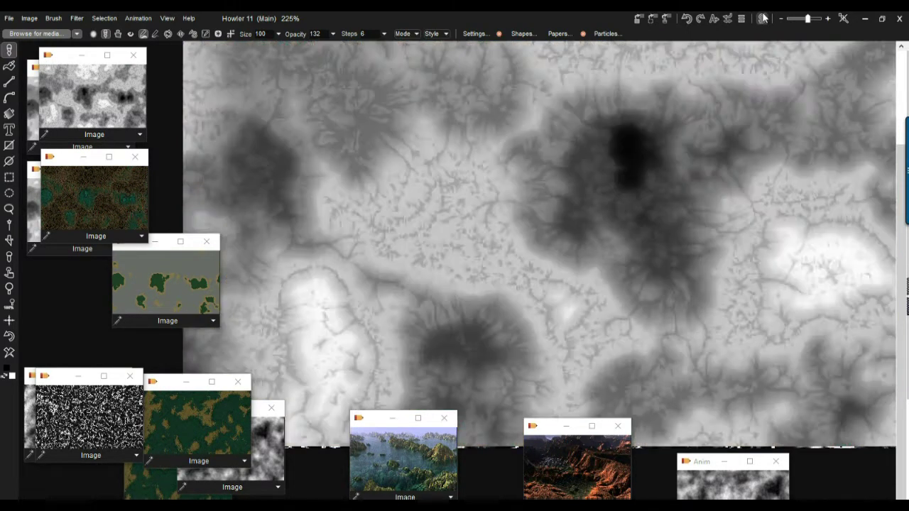
pyautogui.click(762, 19)
pyautogui.click(763, 19)
pyautogui.click(763, 19)
pyautogui.click(764, 20)
pyautogui.click(763, 20)
pyautogui.click(764, 19)
pyautogui.click(763, 19)
# Step: Examine close up how the texture's colors line up with the dark basin of the elevation map, ending on the main image
pyautogui.scroll(3, 502, 166)
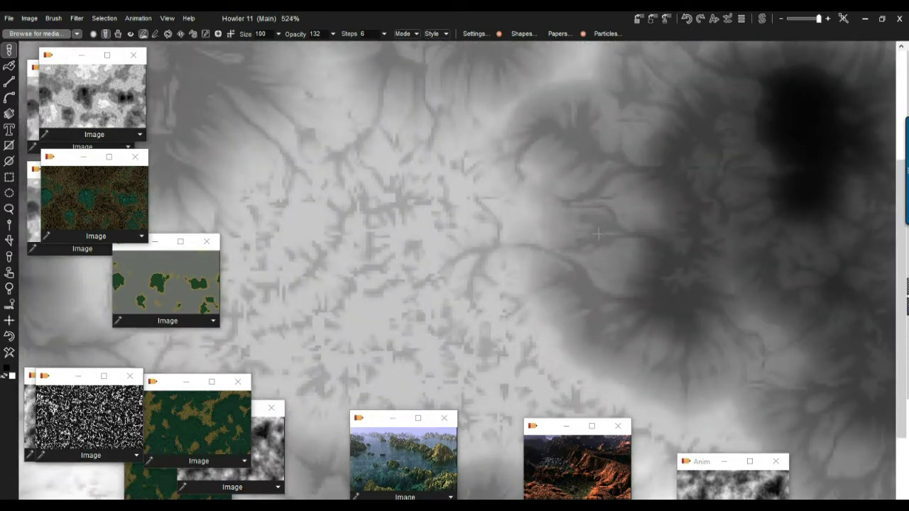
pyautogui.scroll(1, 594, 235)
pyautogui.moveTo(593, 235); pyautogui.dragTo(314, 330)
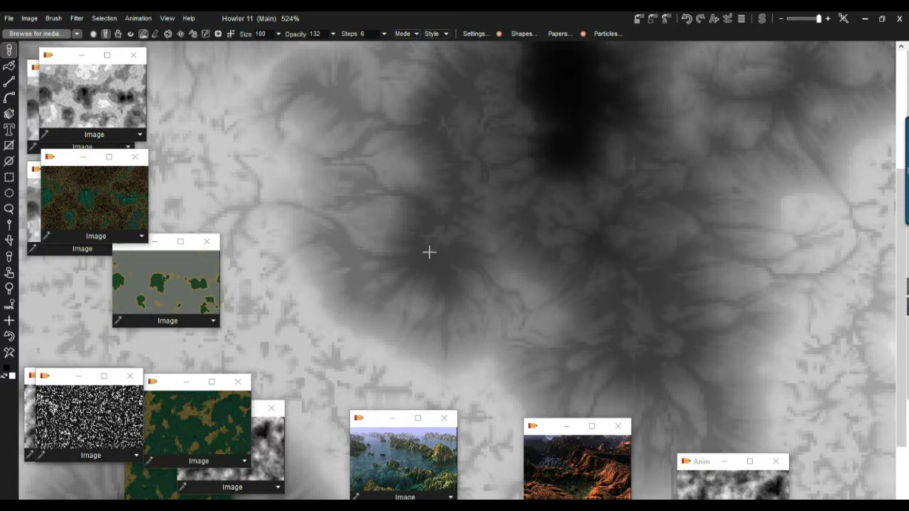
pyautogui.click(762, 20)
pyautogui.click(762, 19)
pyautogui.click(762, 20)
pyautogui.click(762, 20)
pyautogui.click(762, 20)
pyautogui.click(762, 20)
pyautogui.click(762, 20)
pyautogui.click(762, 20)
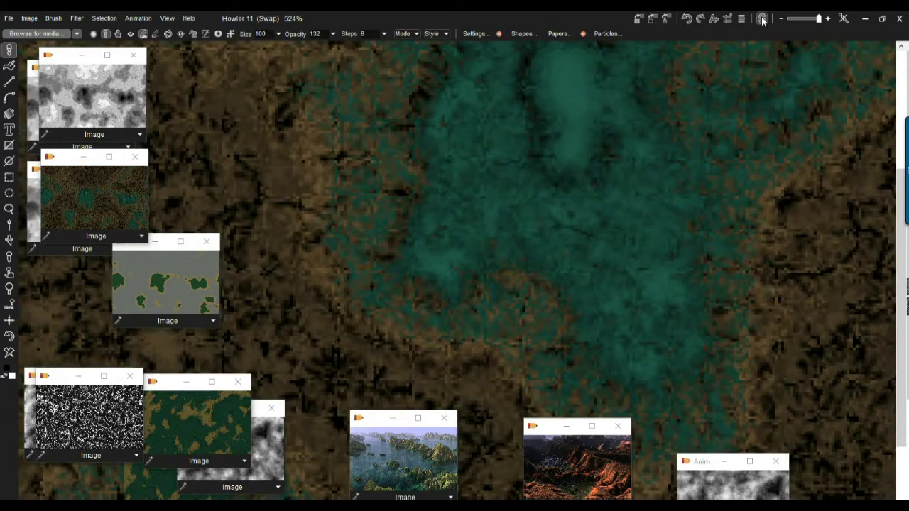
pyautogui.click(762, 19)
pyautogui.scroll(-4, 556, 149)
pyautogui.scroll(-2, 461, 174)
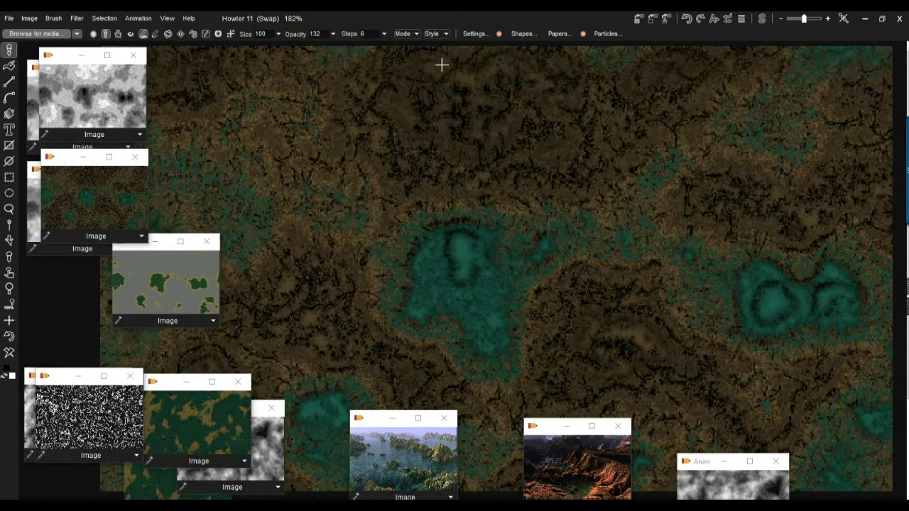
pyautogui.click(762, 18)
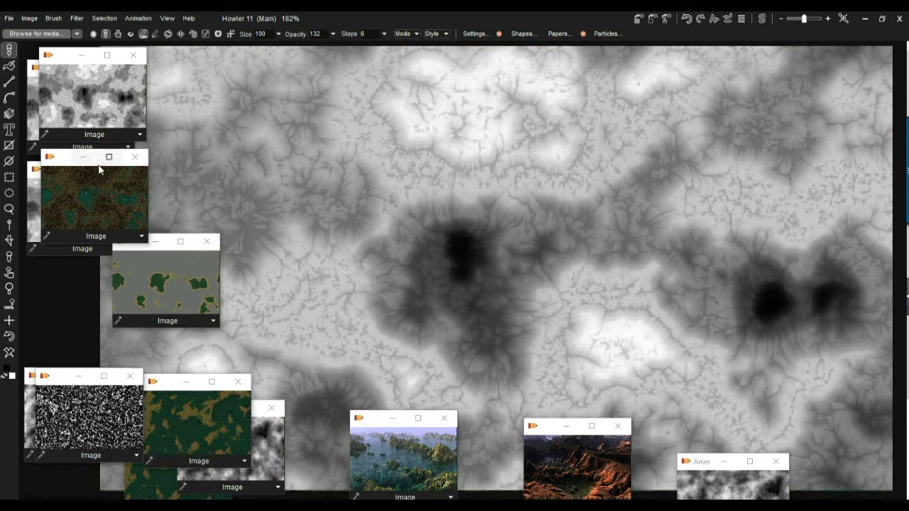
# Step: Minimize all the stored image thumbnails and the stored animation thumbnail to clear the canvas
pyautogui.click(155, 242)
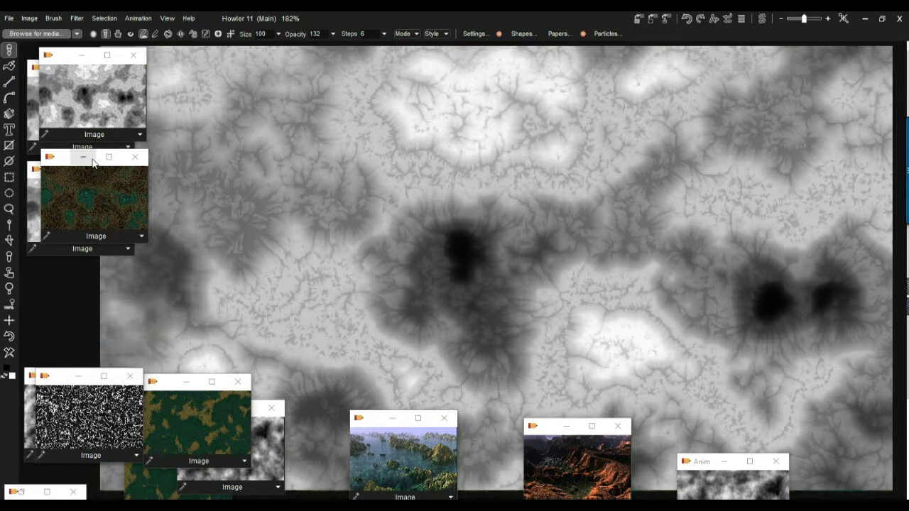
pyautogui.click(81, 157)
pyautogui.click(82, 56)
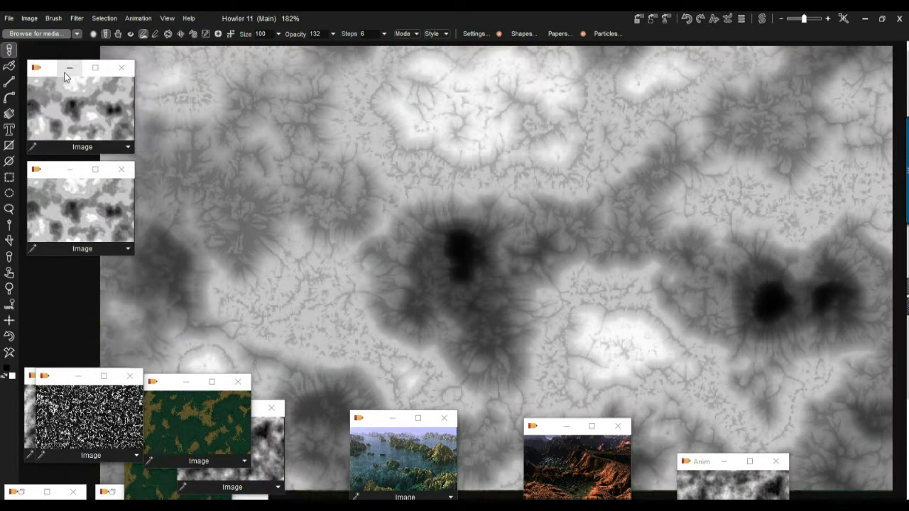
pyautogui.click(70, 66)
pyautogui.click(70, 170)
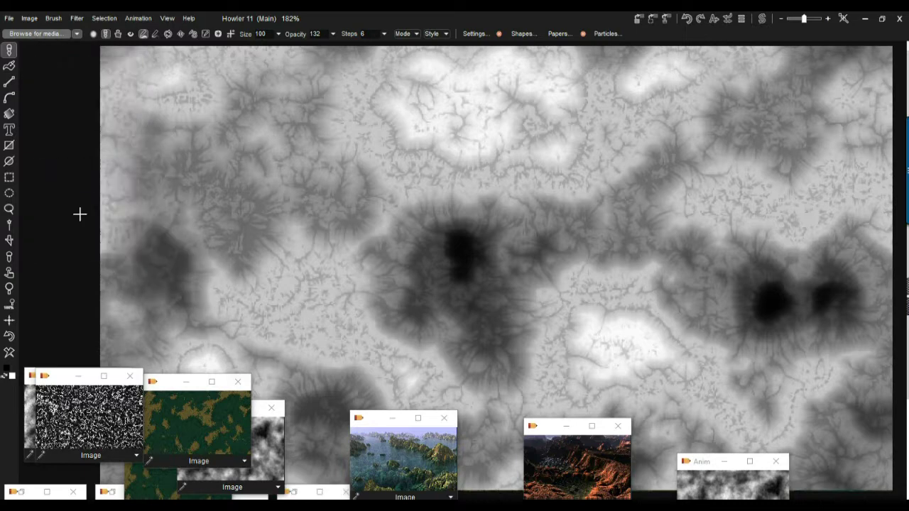
pyautogui.click(185, 382)
pyautogui.click(79, 378)
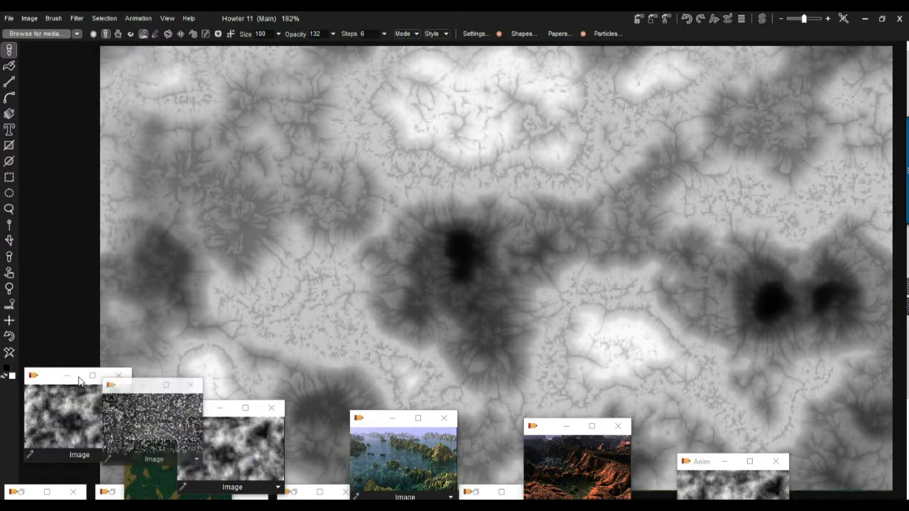
pyautogui.click(213, 407)
pyautogui.click(80, 376)
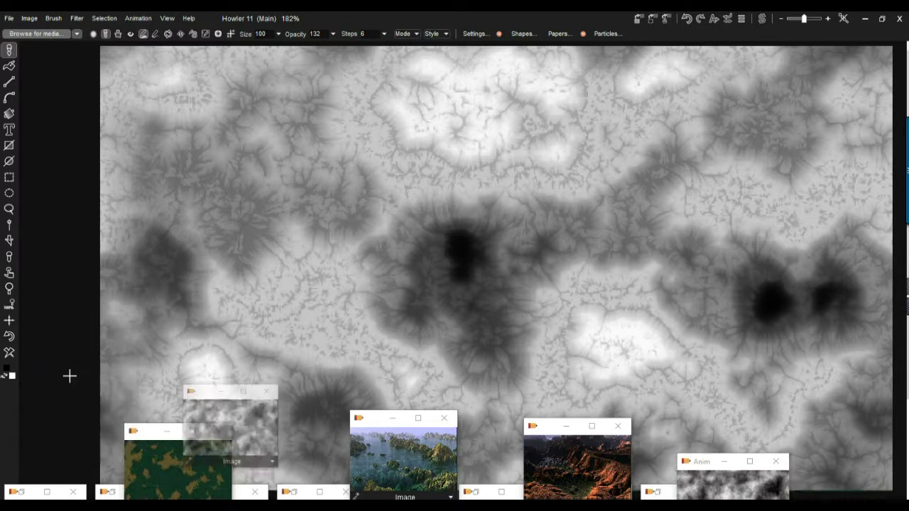
pyautogui.click(167, 431)
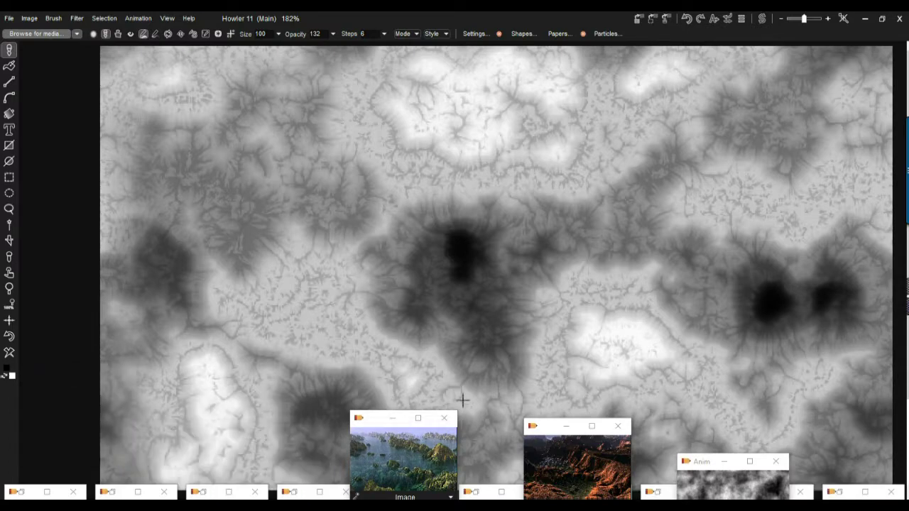
pyautogui.click(395, 420)
pyautogui.click(566, 426)
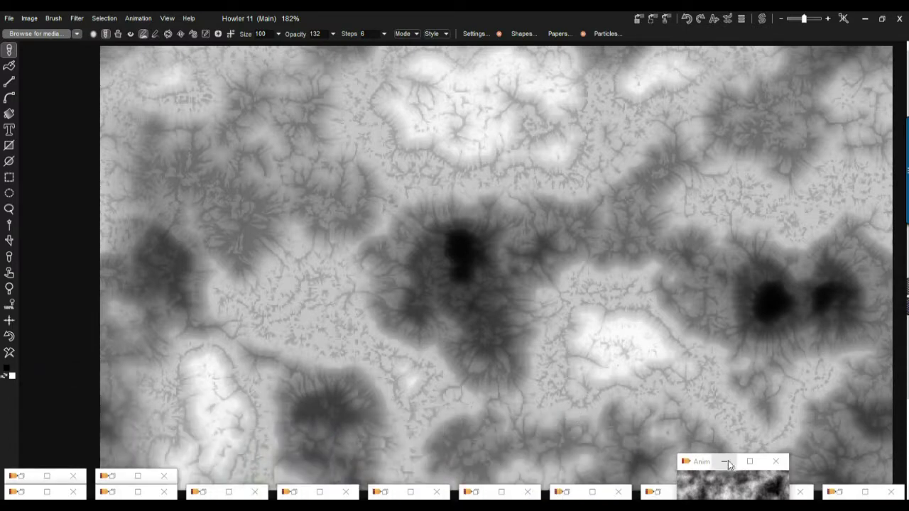
pyautogui.click(725, 462)
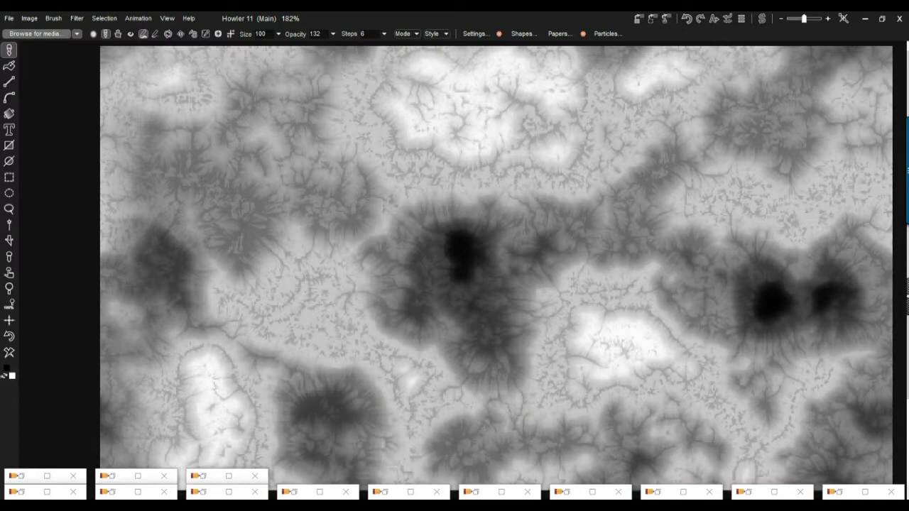
pyautogui.click(762, 20)
pyautogui.click(762, 20)
pyautogui.scroll(-3, 515, 197)
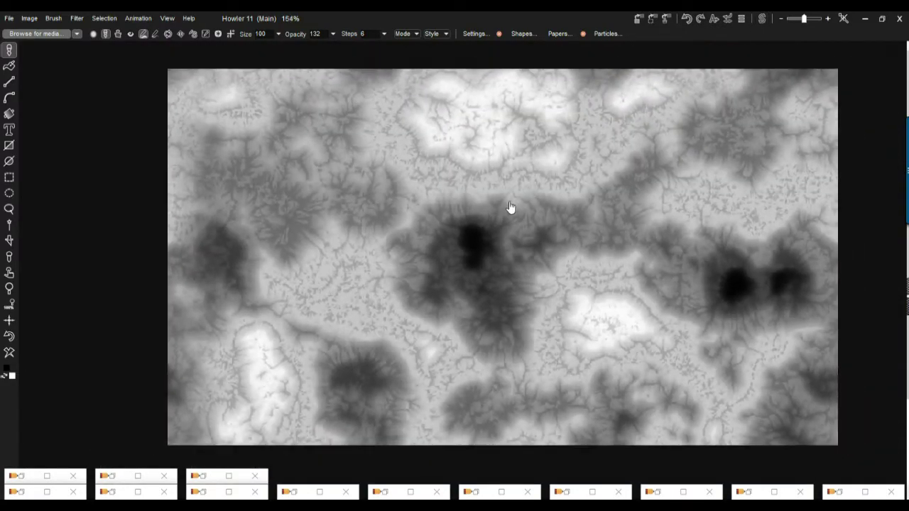
pyautogui.moveTo(481, 193); pyautogui.dragTo(592, 163)
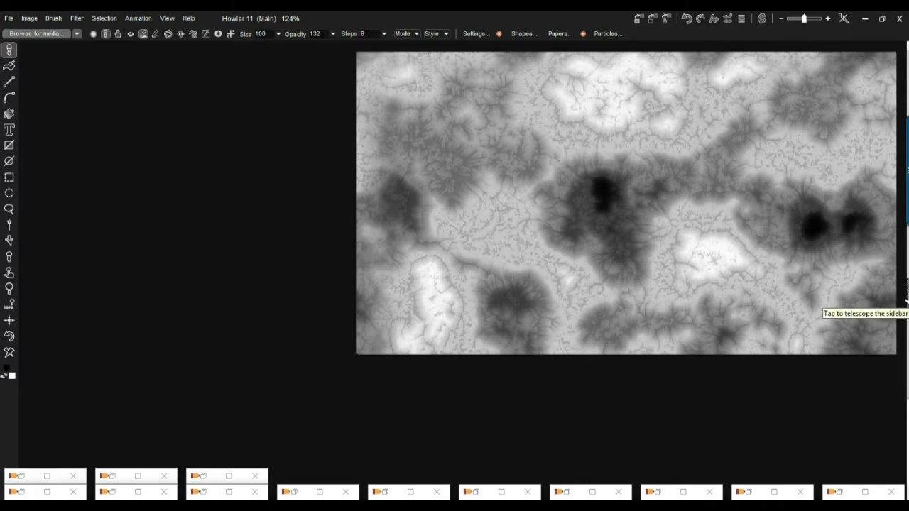
pyautogui.click(906, 301)
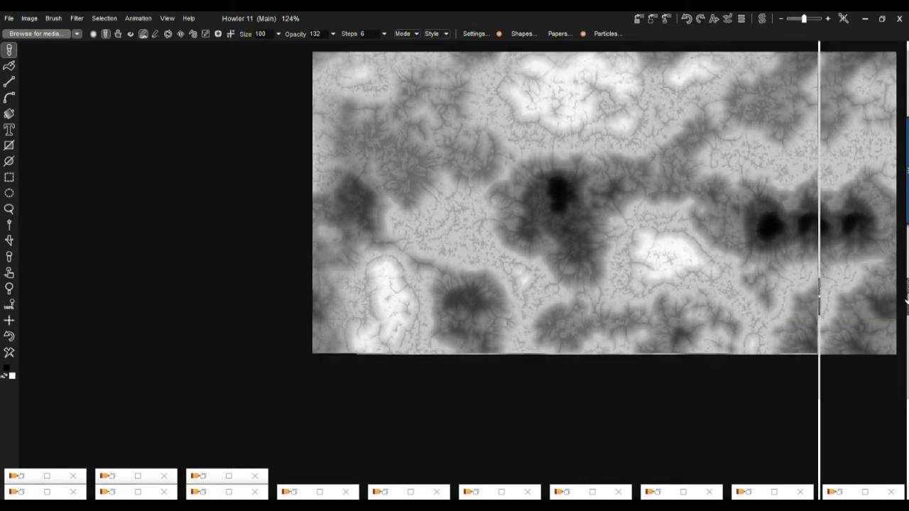
pyautogui.click(821, 302)
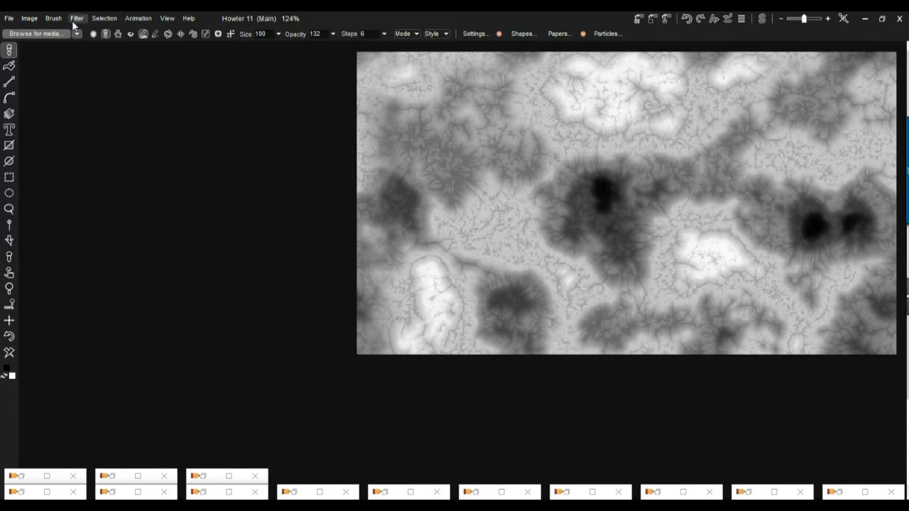
# Step: Create a 180-frame animation at 30 fps with every frame initialized as a copy of the current elevation map
pyautogui.click(142, 20)
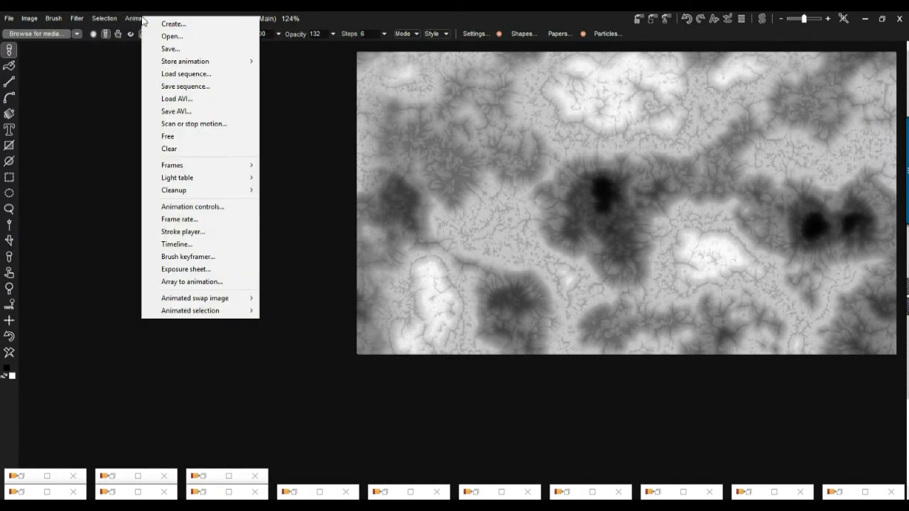
pyautogui.click(183, 25)
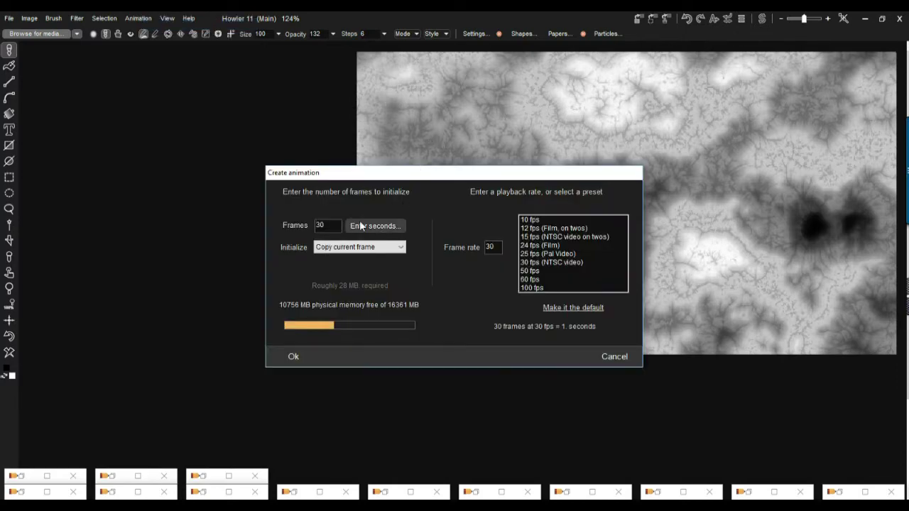
pyautogui.moveTo(369, 178); pyautogui.dragTo(220, 107)
pyautogui.moveTo(192, 152); pyautogui.dragTo(131, 151)
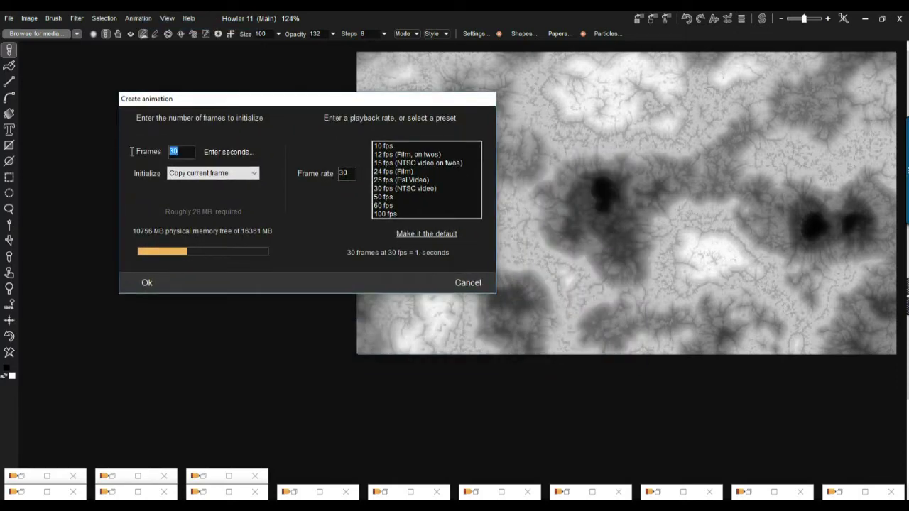
pyautogui.write('1')
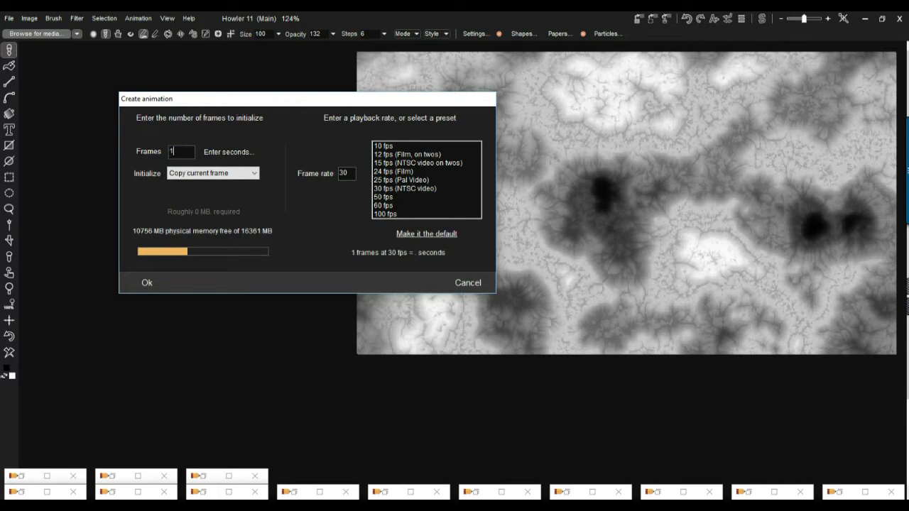
pyautogui.write('80')
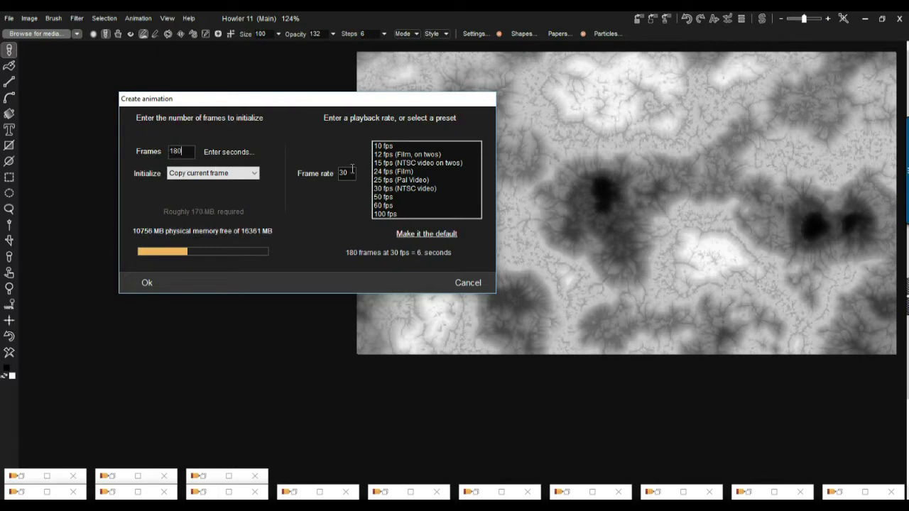
pyautogui.click(147, 283)
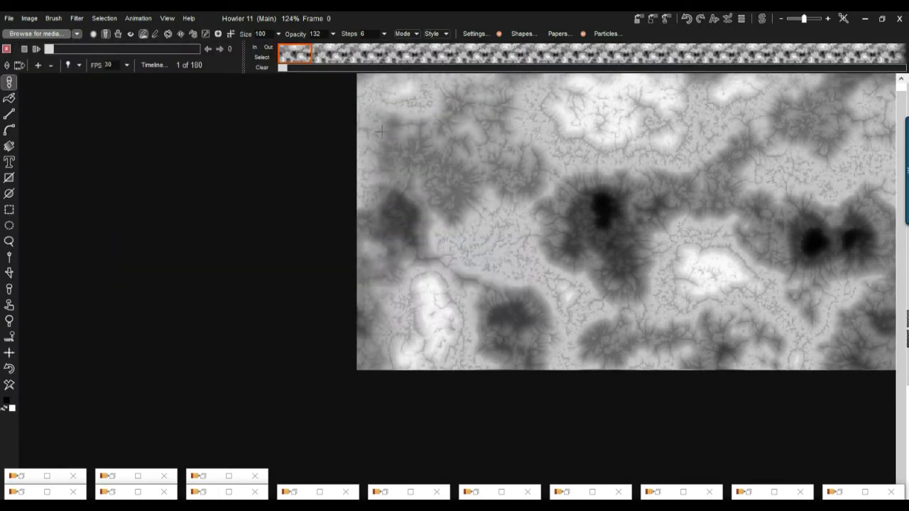
# Step: Open the Puppy Ray GPU renderer on the elevation map, move its dialog off the canvas, and set the quality to Medium quality
pyautogui.moveTo(503, 162); pyautogui.dragTo(497, 186)
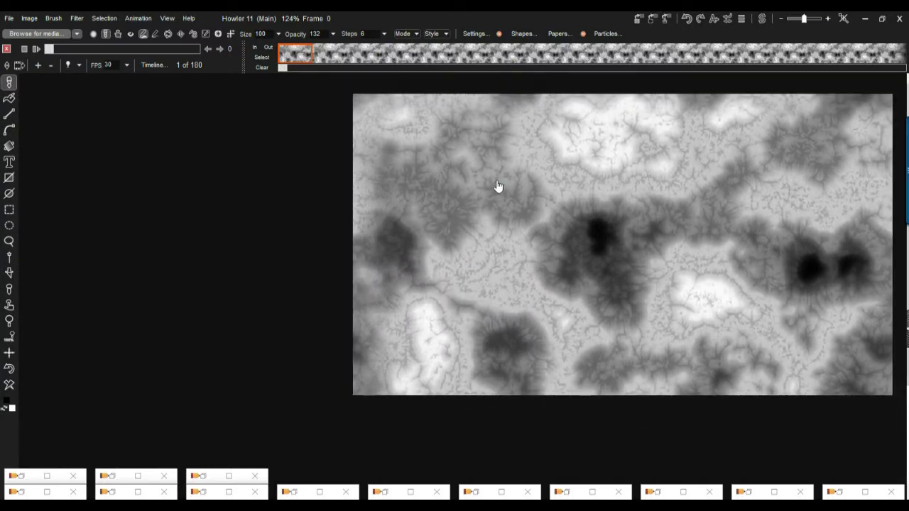
pyautogui.click(77, 19)
pyautogui.moveTo(122, 131)
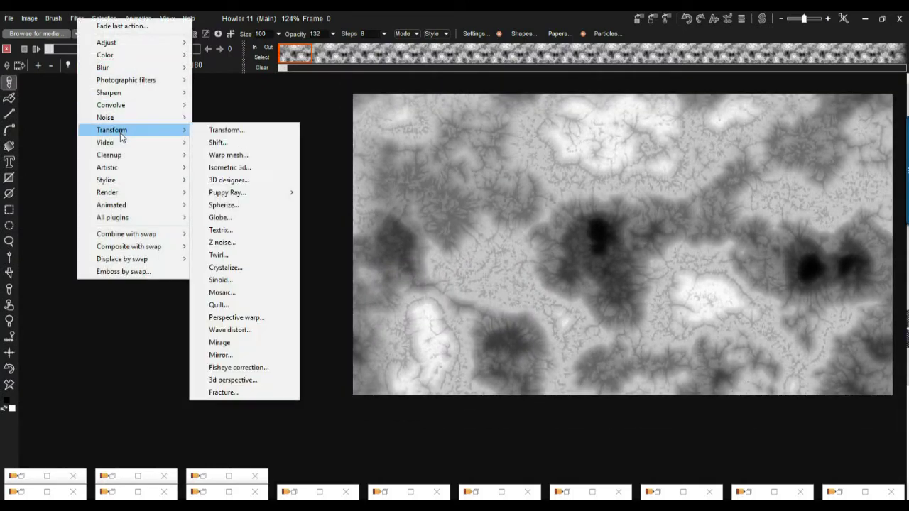
pyautogui.moveTo(250, 199)
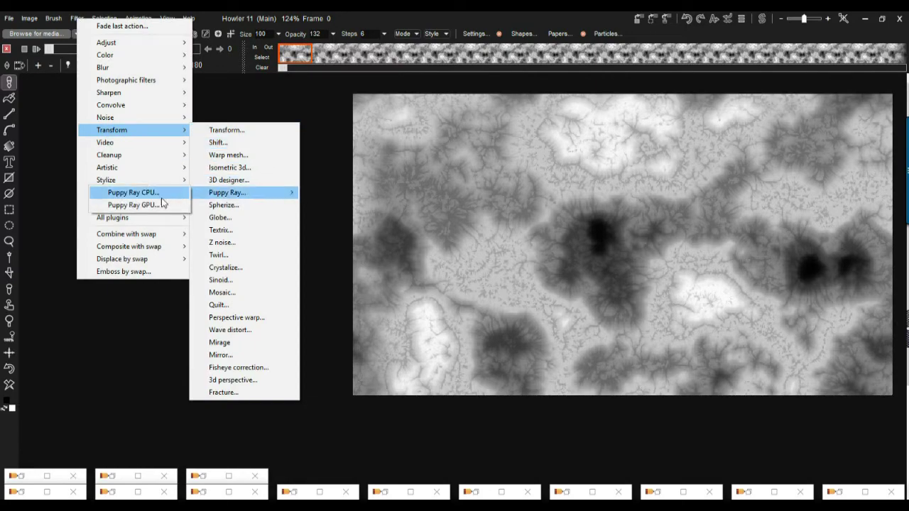
pyautogui.click(135, 205)
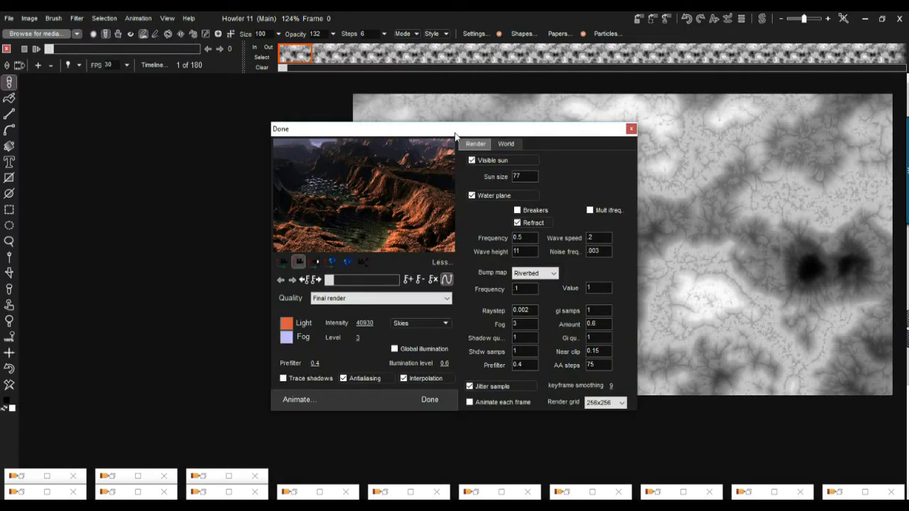
pyautogui.moveTo(454, 132); pyautogui.dragTo(210, 108)
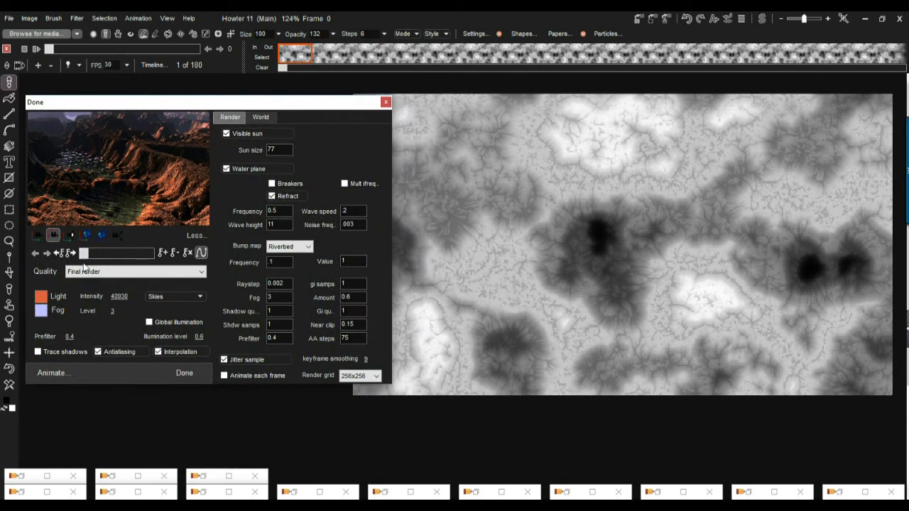
pyautogui.click(81, 276)
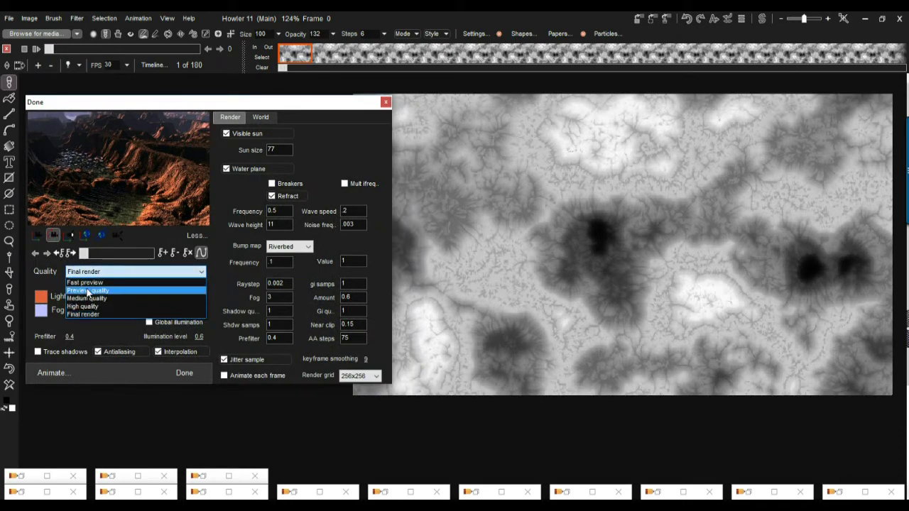
pyautogui.click(89, 298)
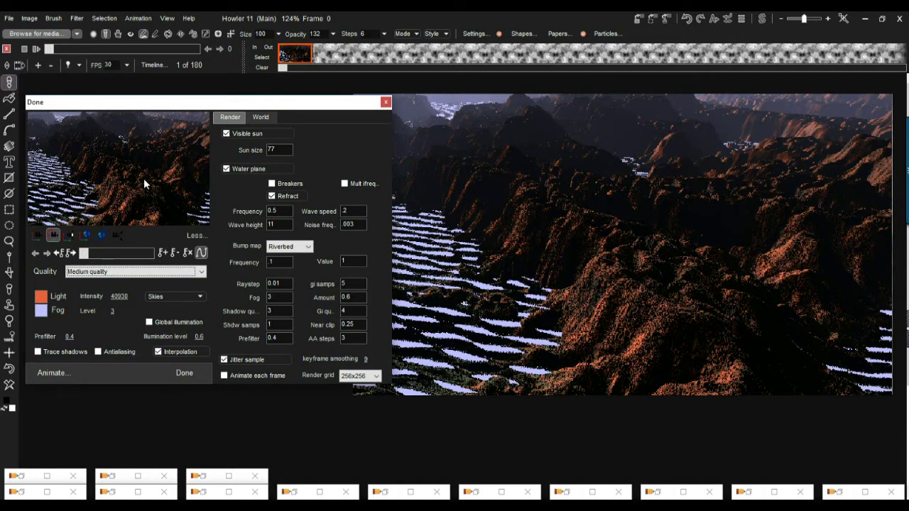
# Step: Turn on global illumination and choose the grey-white overcast sky from the sky presets
pyautogui.click(164, 323)
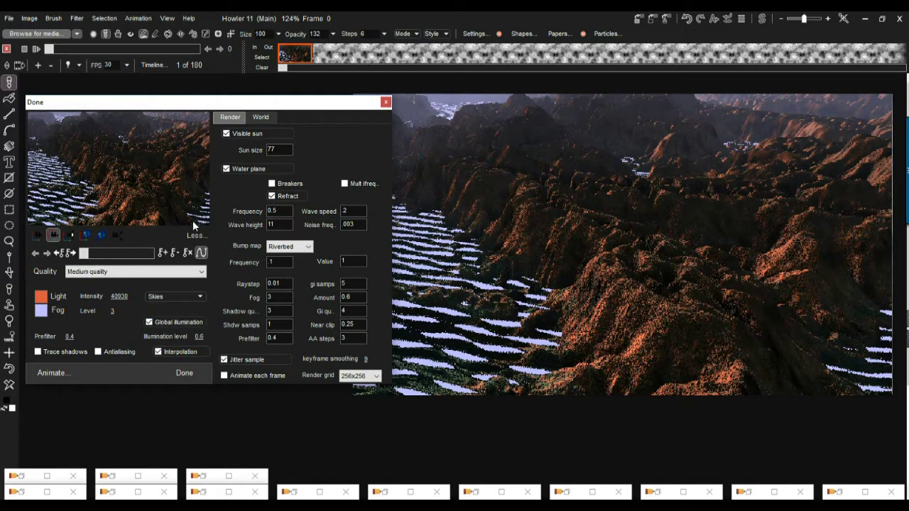
pyautogui.click(128, 275)
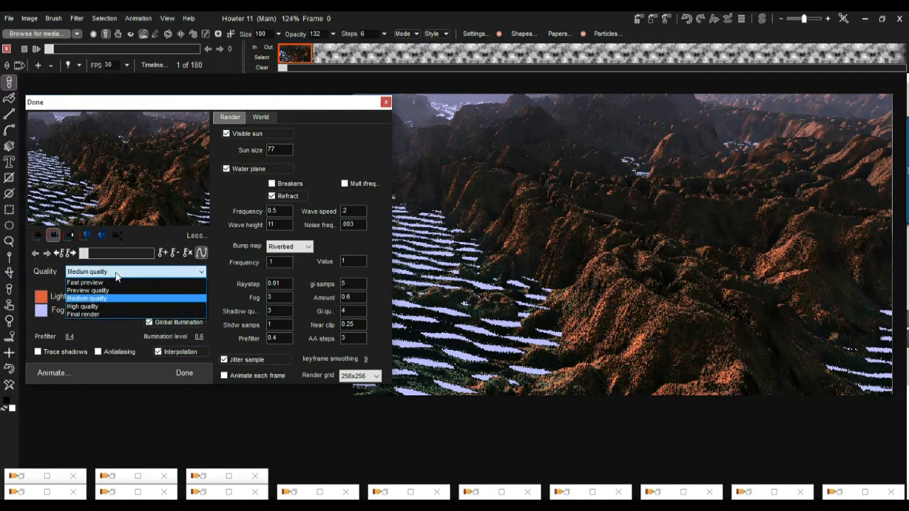
pyautogui.click(118, 276)
pyautogui.click(173, 298)
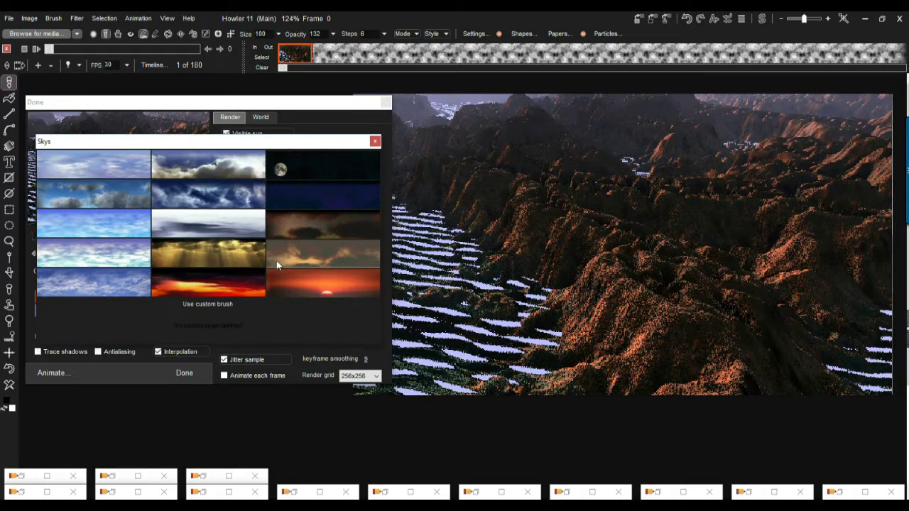
pyautogui.click(247, 225)
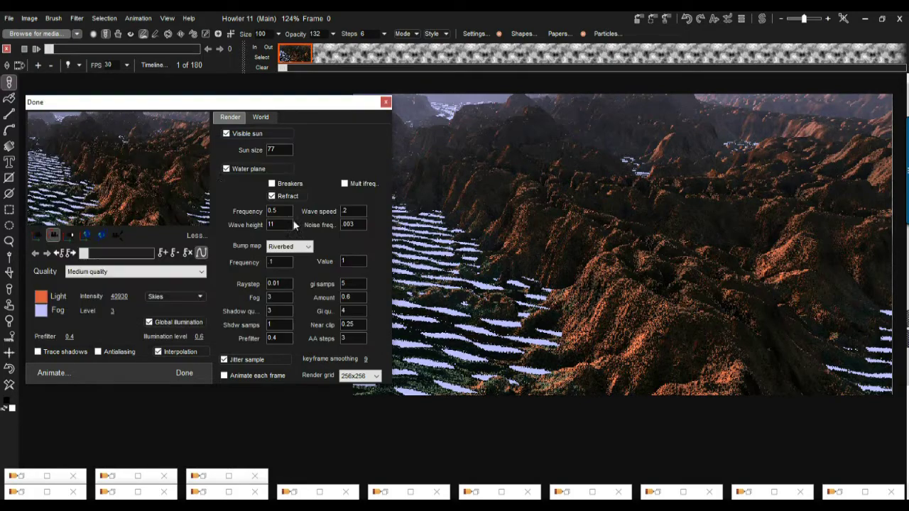
# Step: Move, turn and zoom out the camera for a wide view with the horizon, the sun and the central water in frame
pyautogui.moveTo(132, 146)
pyautogui.mouseDown()
pyautogui.moveTo(133, 209)
pyautogui.moveTo(134, 164)
pyautogui.mouseUp()
pyautogui.click(54, 235)
pyautogui.click(37, 234)
pyautogui.moveTo(71, 178); pyautogui.dragTo(127, 209)
pyautogui.moveTo(57, 184); pyautogui.dragTo(185, 263)
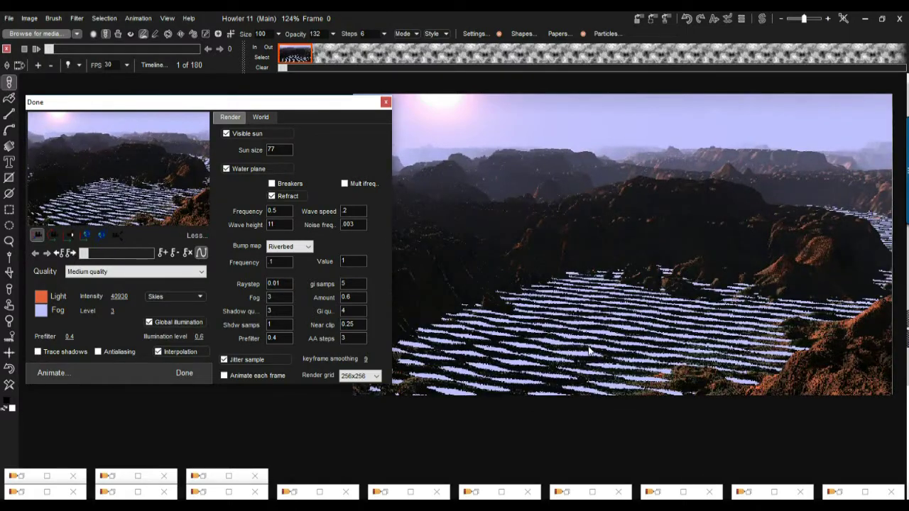
pyautogui.click(54, 237)
pyautogui.click(117, 236)
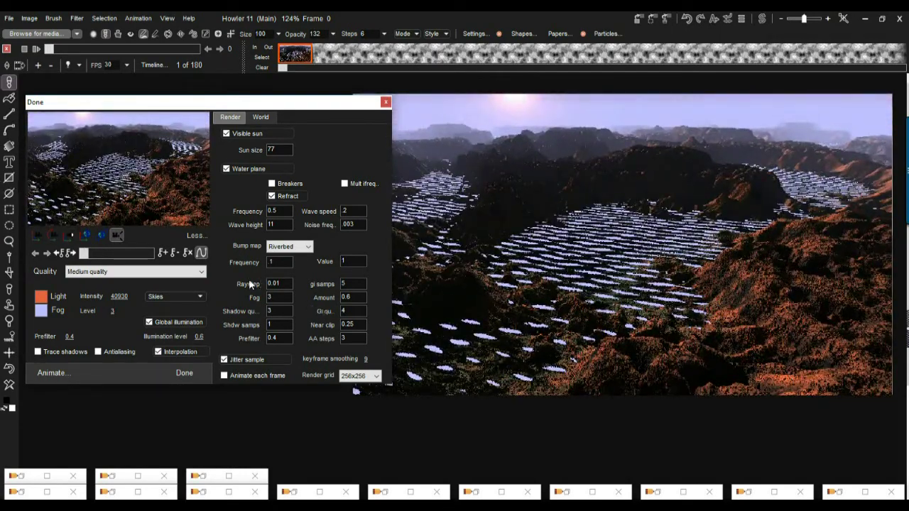
# Step: Turn on Multifreq and Breakers for the water plane and set the wave height to 7
pyautogui.click(358, 183)
pyautogui.click(271, 183)
pyautogui.doubleClick(287, 224)
pyautogui.write('7')
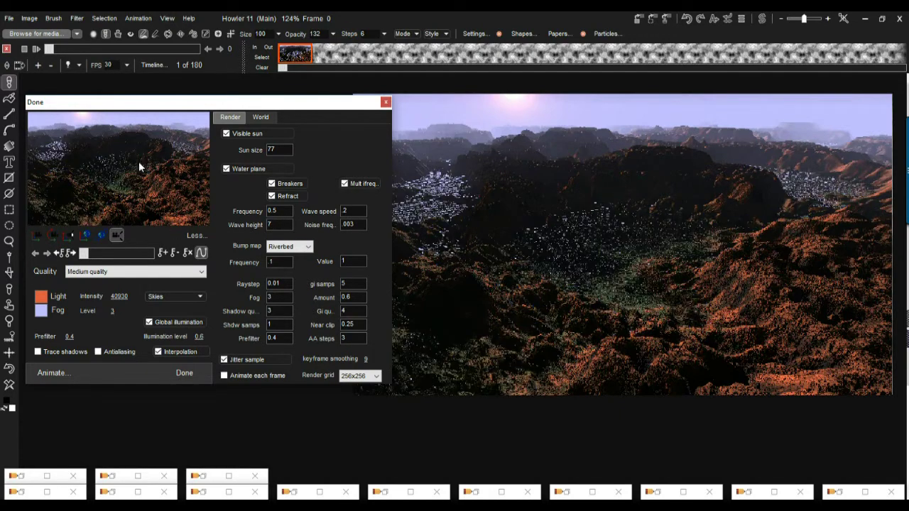
# Step: Zoom the camera in slightly and set the global illumination level to 1.2
pyautogui.moveTo(143, 160); pyautogui.dragTo(161, 156)
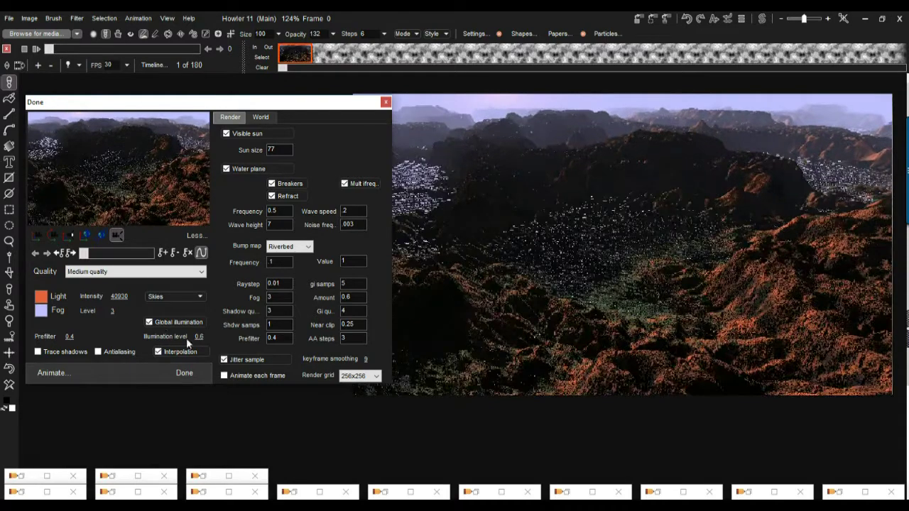
pyautogui.moveTo(202, 336); pyautogui.dragTo(213, 336)
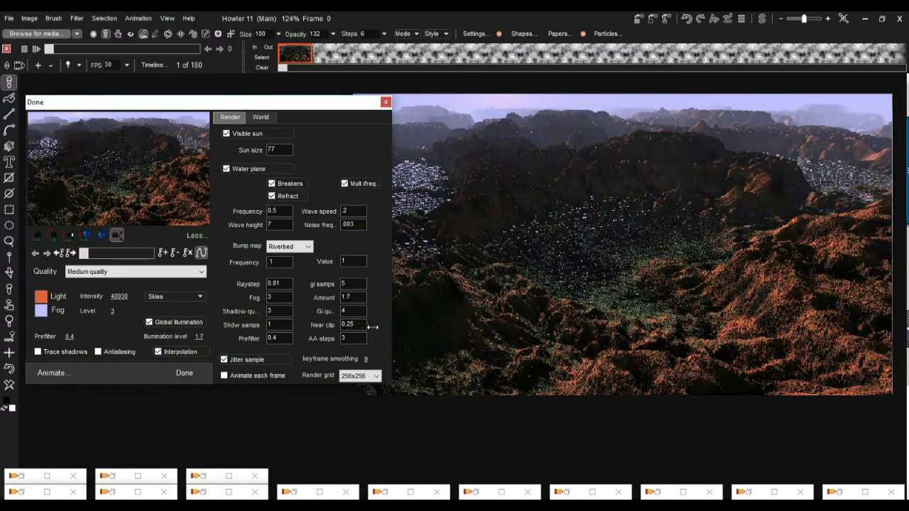
pyautogui.moveTo(305, 327); pyautogui.dragTo(299, 328)
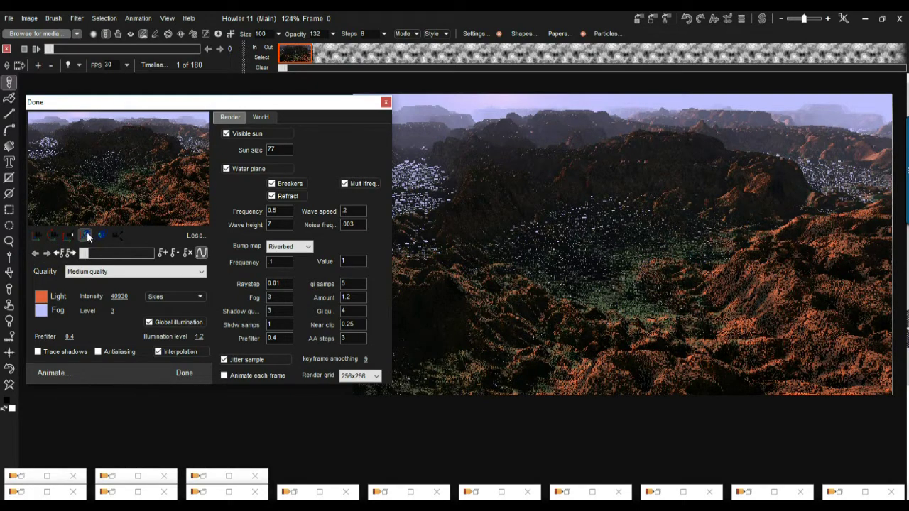
# Step: Adjust the terrain height, water level and light direction, keeping the water confined to the basins
pyautogui.moveTo(95, 193); pyautogui.dragTo(91, 219)
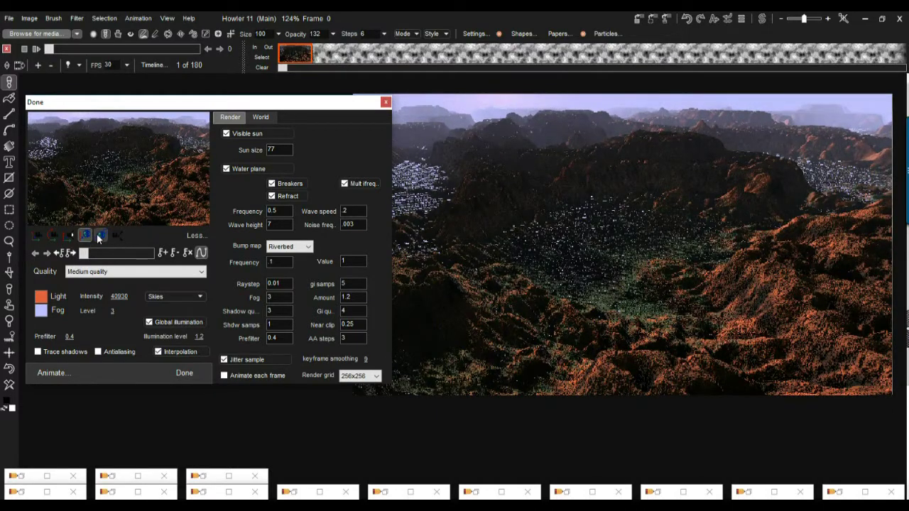
pyautogui.click(102, 236)
pyautogui.moveTo(122, 200)
pyautogui.mouseDown()
pyautogui.moveTo(123, 179)
pyautogui.moveTo(122, 218)
pyautogui.mouseUp()
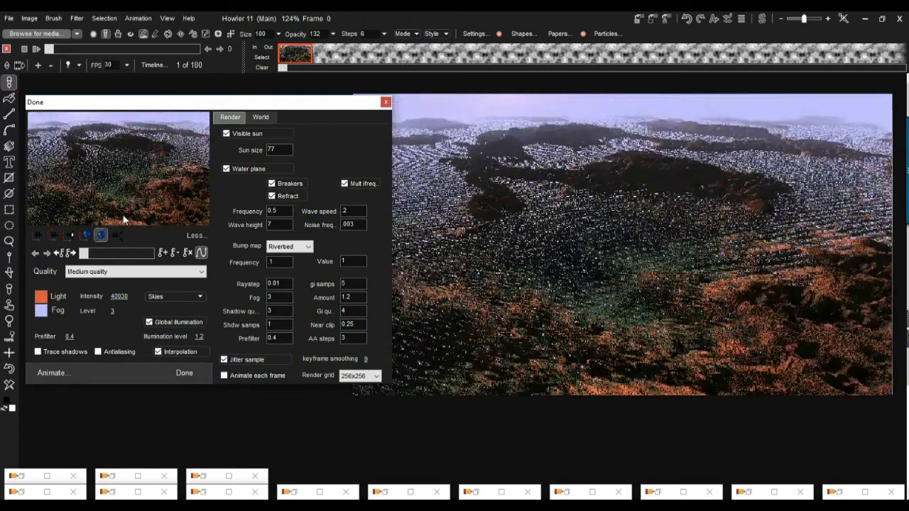
pyautogui.click(69, 237)
pyautogui.moveTo(115, 205); pyautogui.dragTo(112, 196)
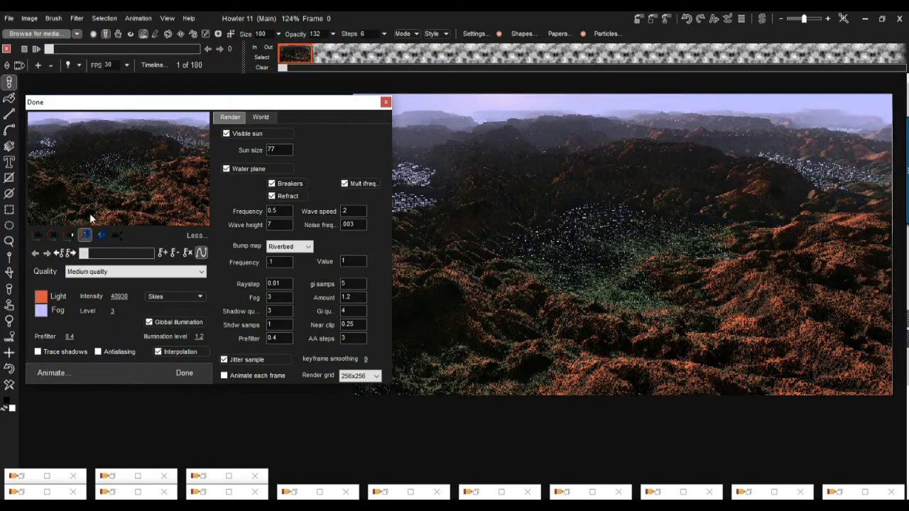
# Step: Reposition the camera to look down on the green central basin and zoom in until it fills the frame
pyautogui.click(37, 235)
pyautogui.moveTo(64, 216); pyautogui.dragTo(100, 142)
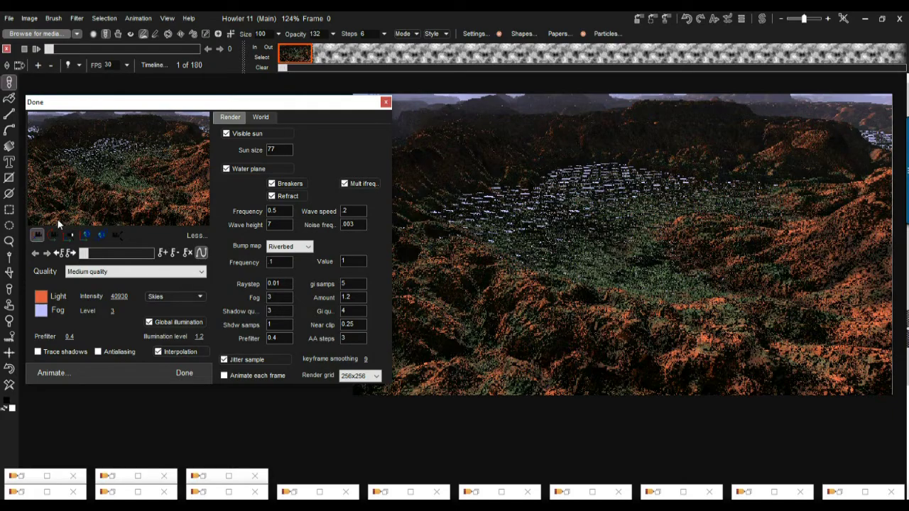
pyautogui.click(117, 235)
pyautogui.moveTo(149, 163); pyautogui.dragTo(209, 166)
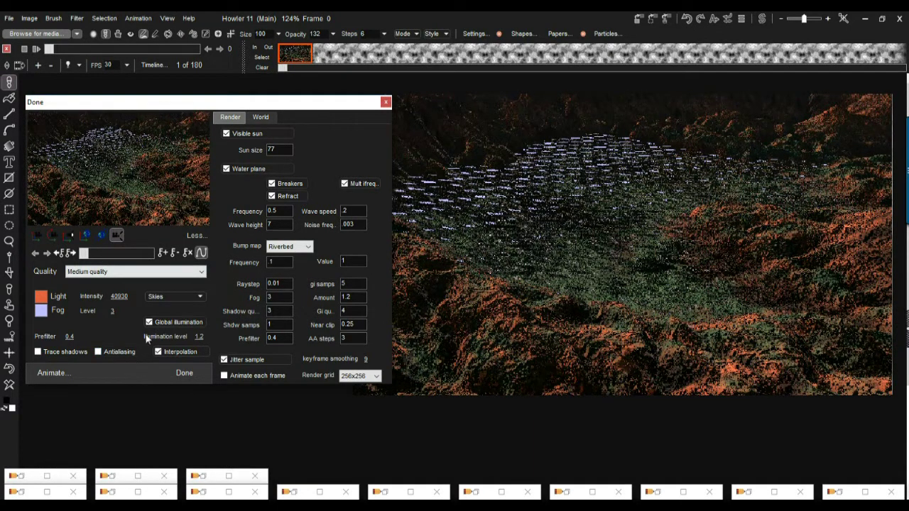
# Step: Clear all keyframes, keyframe a turned, closer camera view of the basin at frame 134, and advance to frame 180 for the closing keyframe
pyautogui.click(187, 253)
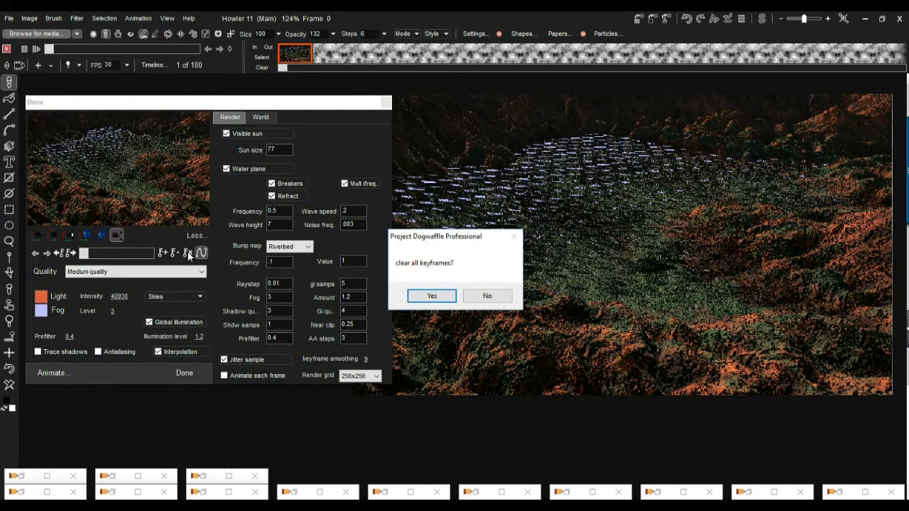
pyautogui.click(430, 296)
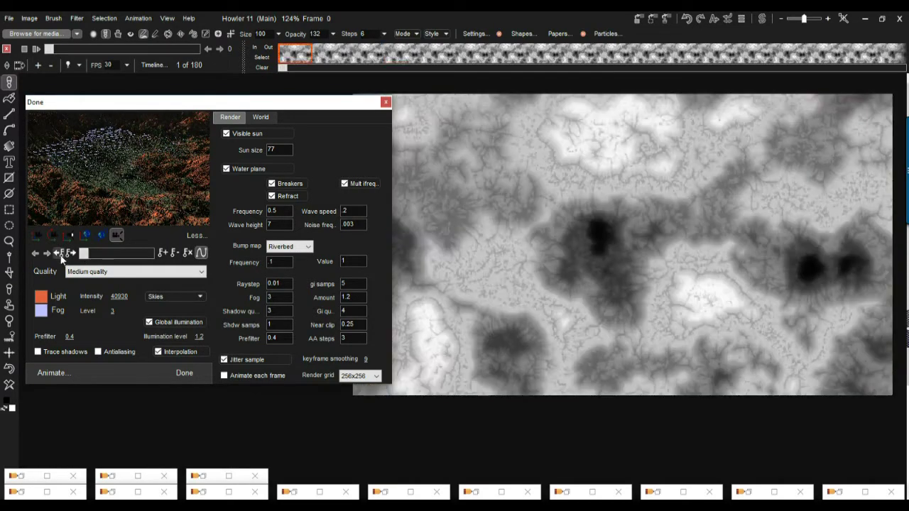
pyautogui.click(133, 254)
pyautogui.click(55, 235)
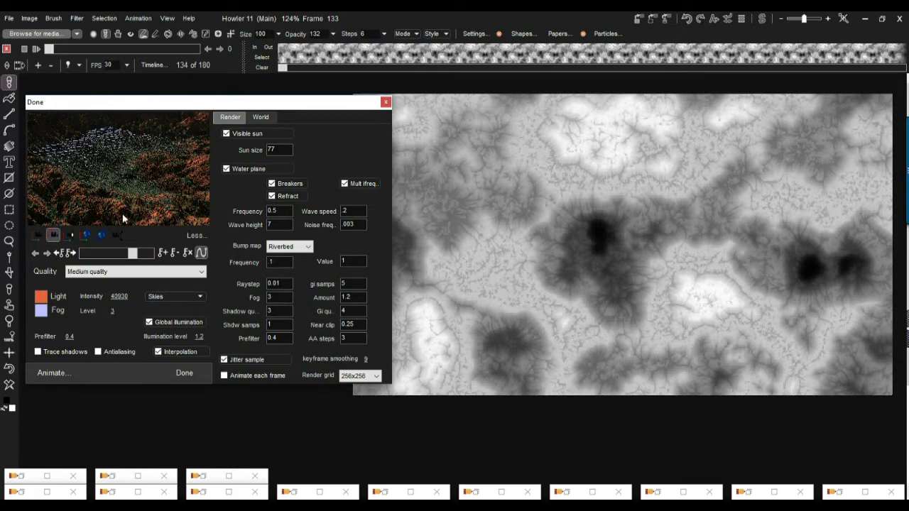
pyautogui.moveTo(83, 171); pyautogui.dragTo(226, 171)
pyautogui.click(36, 235)
pyautogui.moveTo(71, 179); pyautogui.dragTo(253, 176)
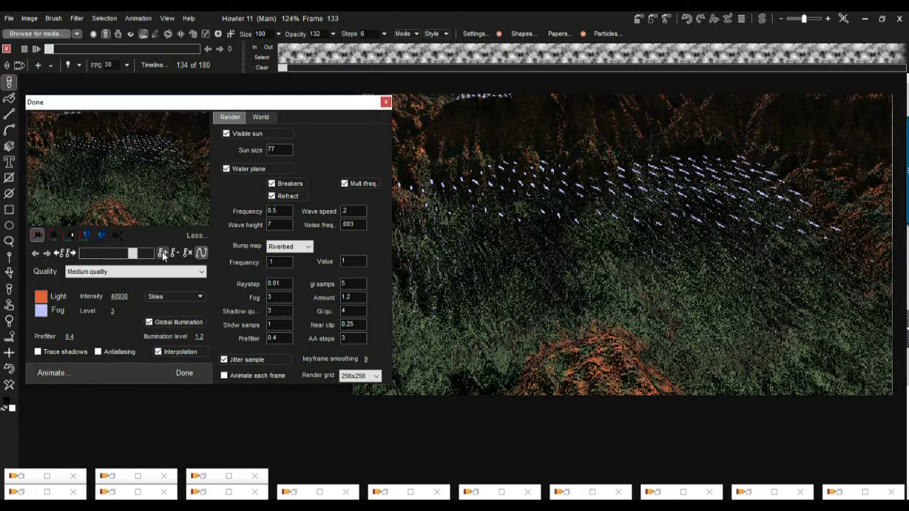
pyautogui.moveTo(133, 253); pyautogui.dragTo(167, 254)
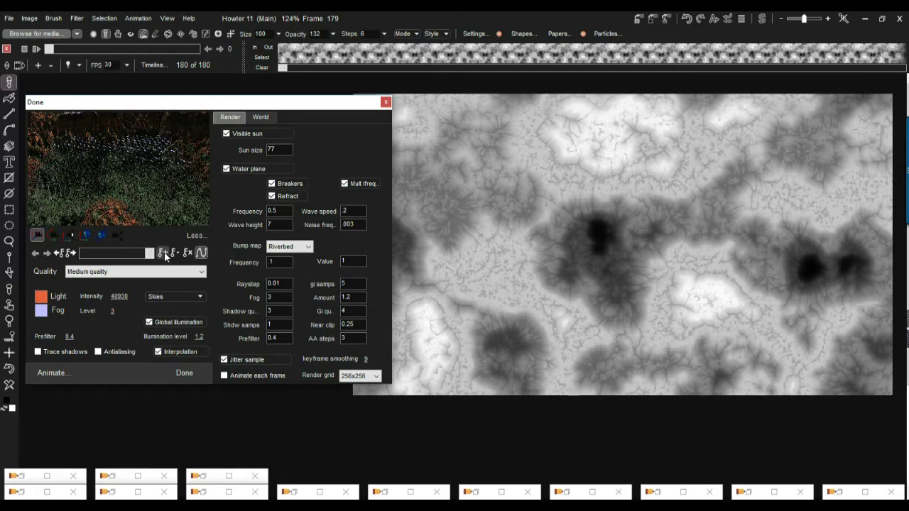
# Step: Preview the keyframed camera move by rendering frame 1 and frame 95 in Medium quality
pyautogui.moveTo(149, 255); pyautogui.dragTo(84, 256)
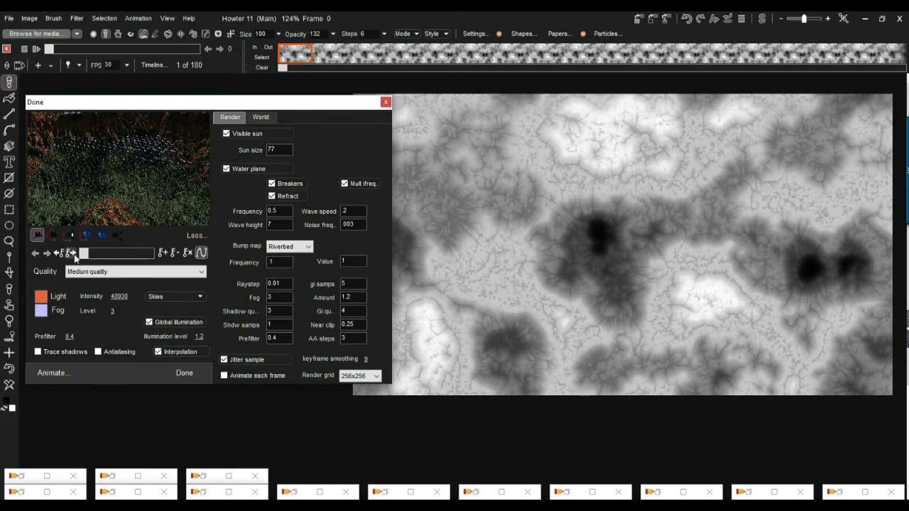
pyautogui.click(92, 272)
pyautogui.click(97, 297)
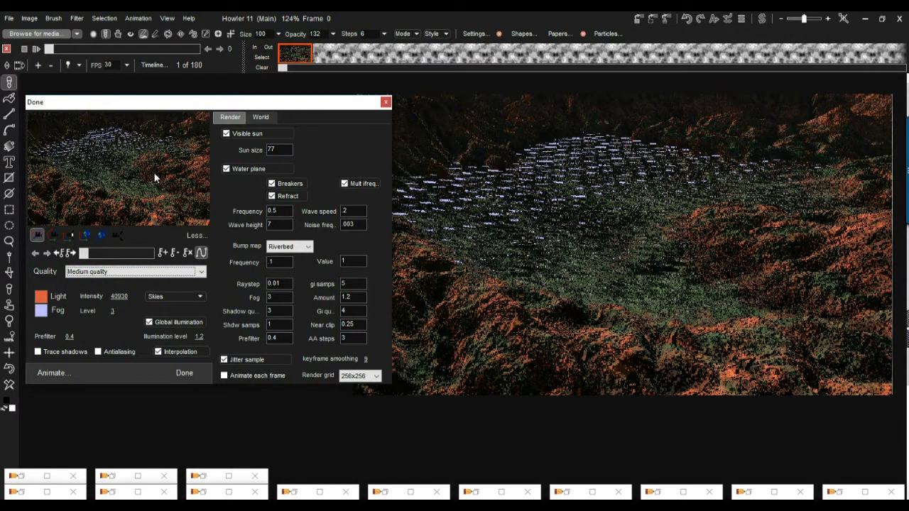
pyautogui.click(115, 254)
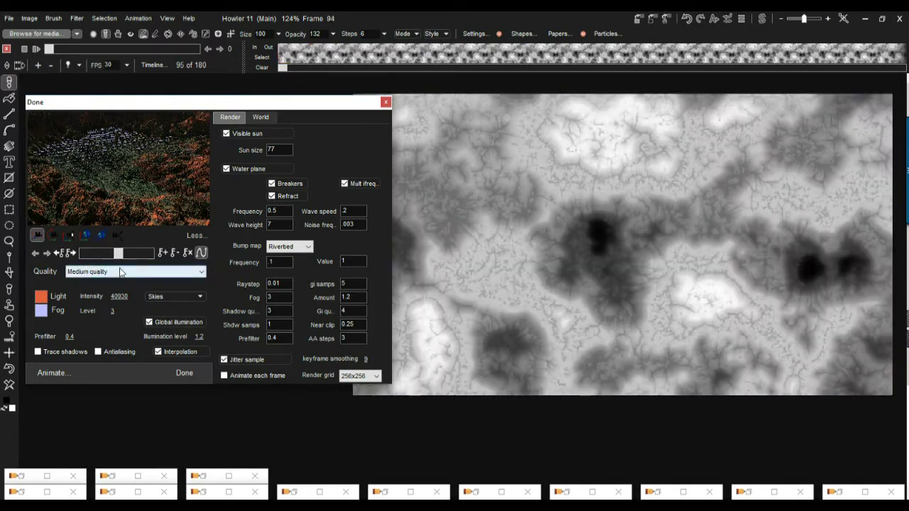
pyautogui.click(121, 272)
pyautogui.click(113, 300)
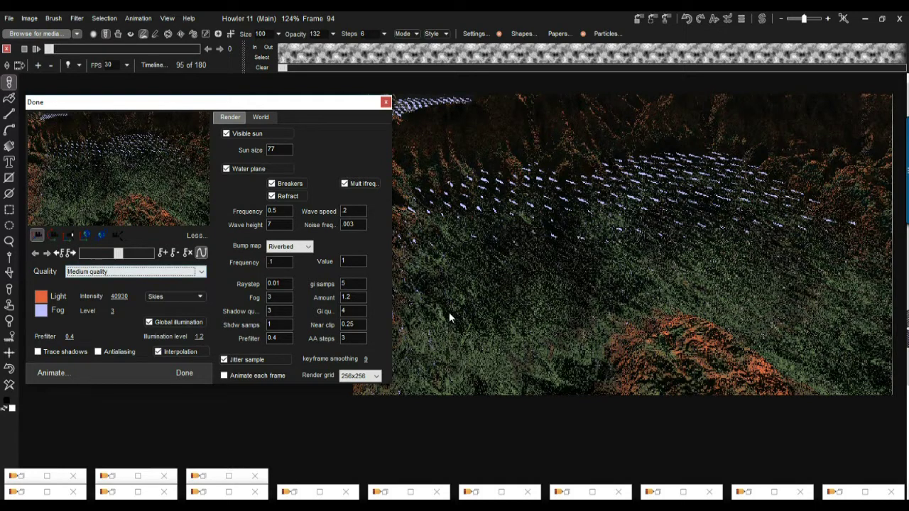
# Step: Set the water's noise frequency to .007 and the render quality to High quality
pyautogui.doubleClick(358, 224)
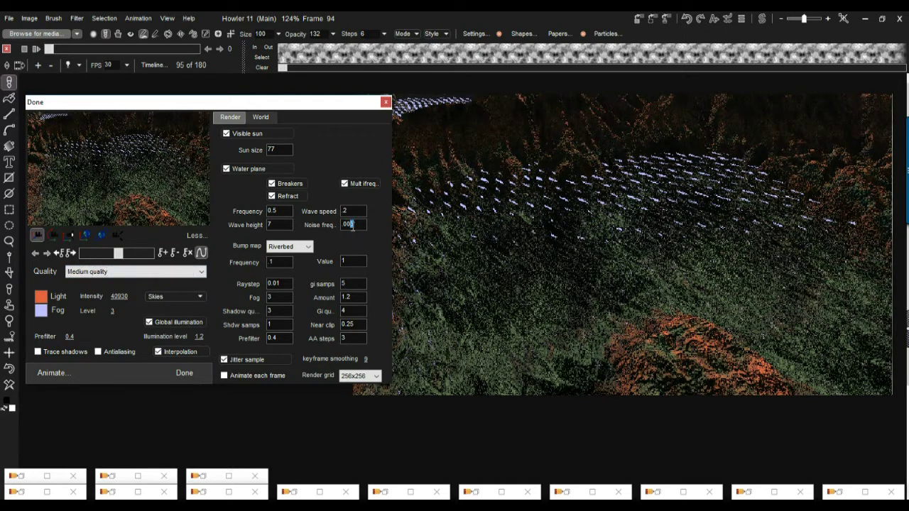
pyautogui.write('007')
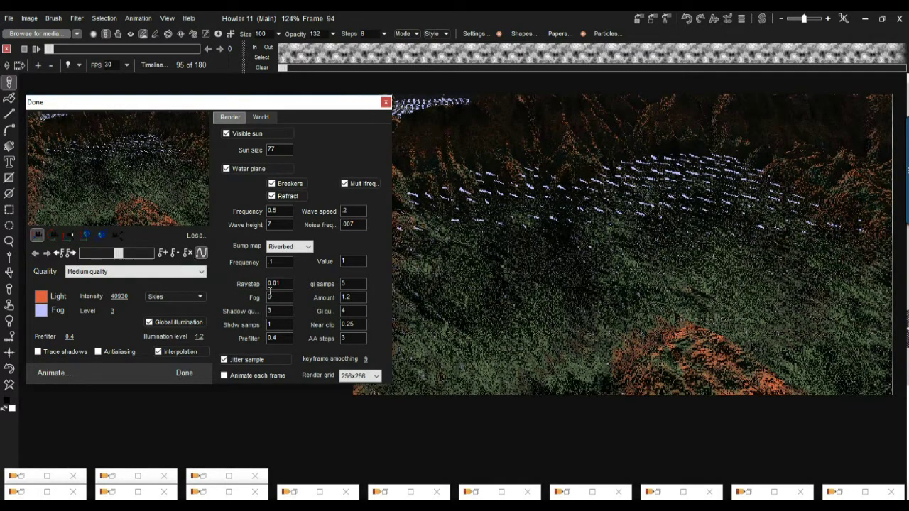
pyautogui.click(93, 272)
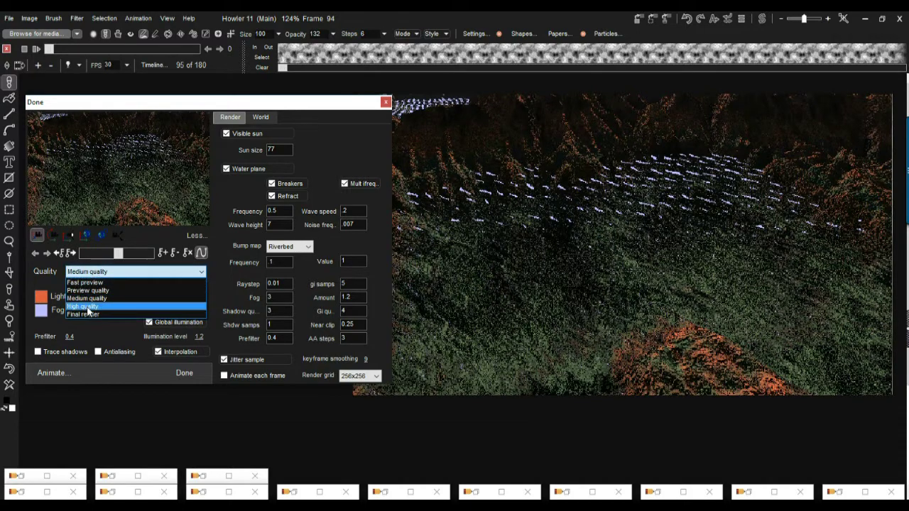
pyautogui.click(88, 308)
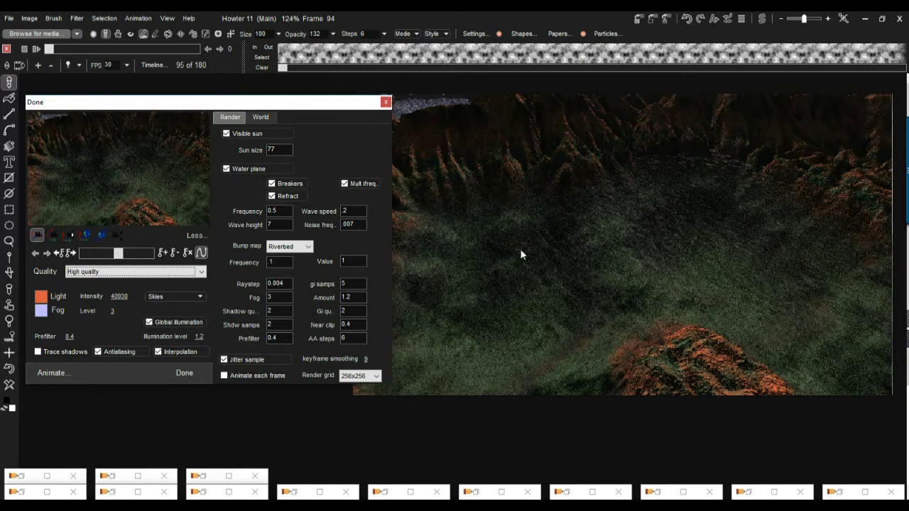
pyautogui.click(107, 272)
pyautogui.click(83, 306)
pyautogui.click(348, 338)
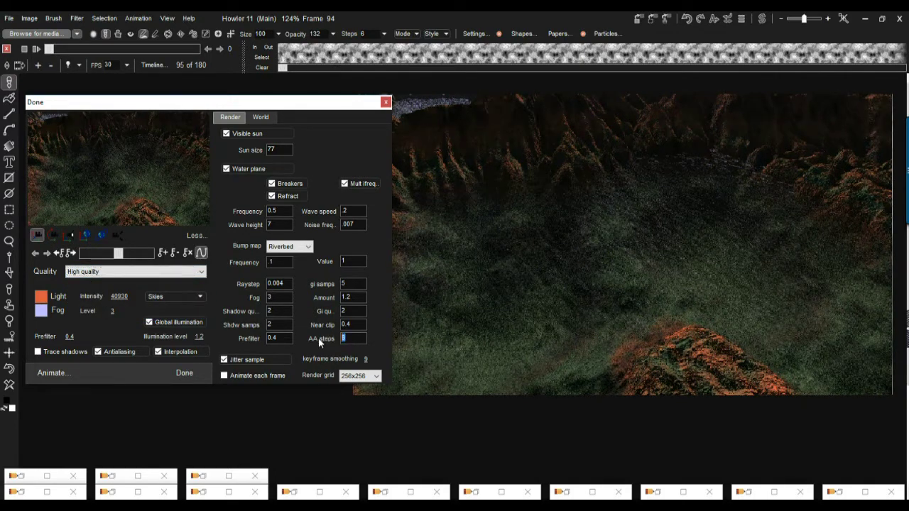
# Step: Turn off Multifreq for the water plane and set the wave height to 9
pyautogui.click(345, 183)
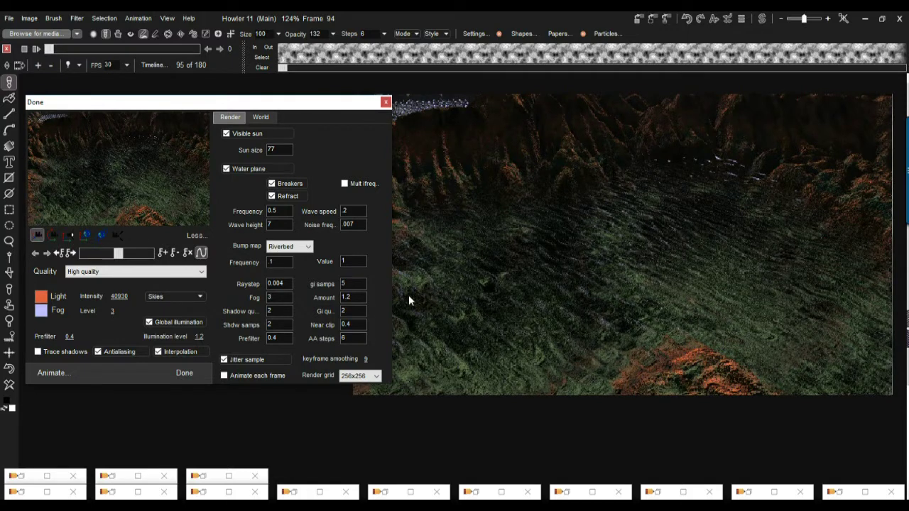
pyautogui.doubleClick(272, 224)
pyautogui.write('9')
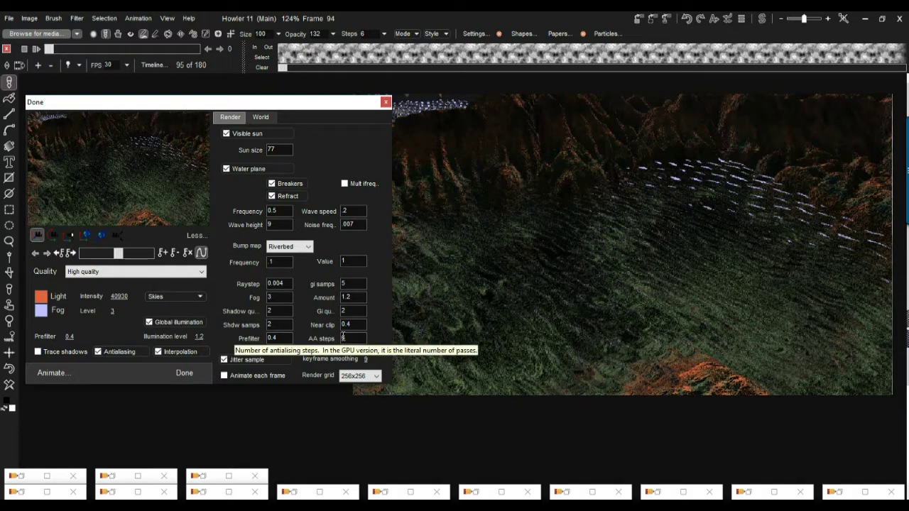
# Step: Set the raystep to 0.003 and the AA steps to 226
pyautogui.click(286, 283)
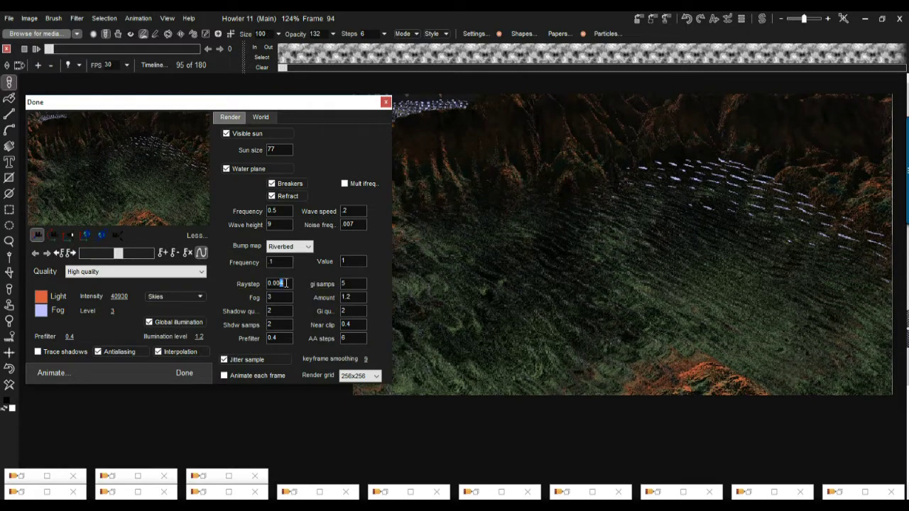
pyautogui.write('3')
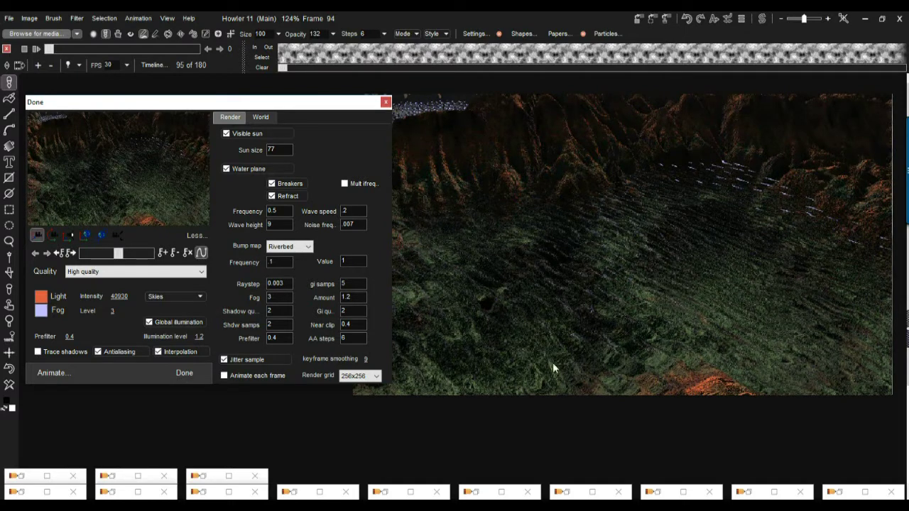
pyautogui.doubleClick(349, 337)
pyautogui.write('8')
pyautogui.write('22')
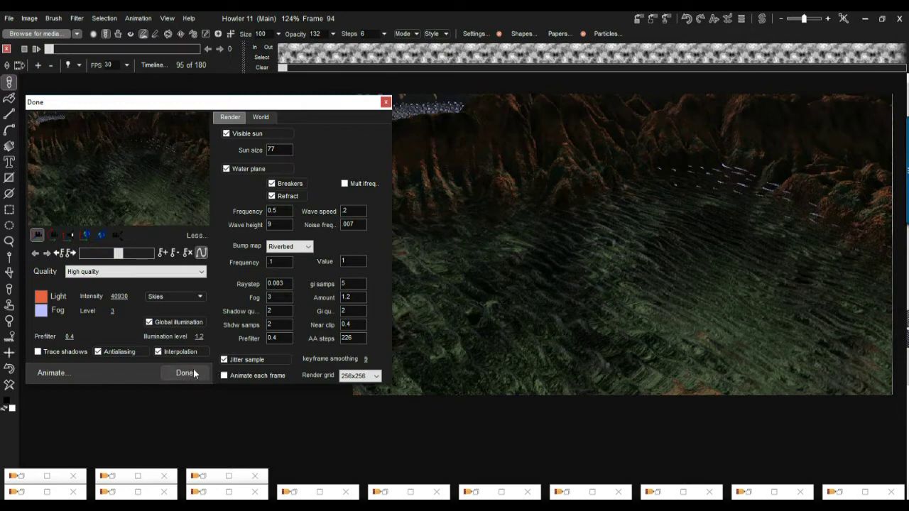
# Step: Set the AA steps to 33 and start rendering the animation with the current settings
pyautogui.moveTo(360, 338); pyautogui.dragTo(335, 341)
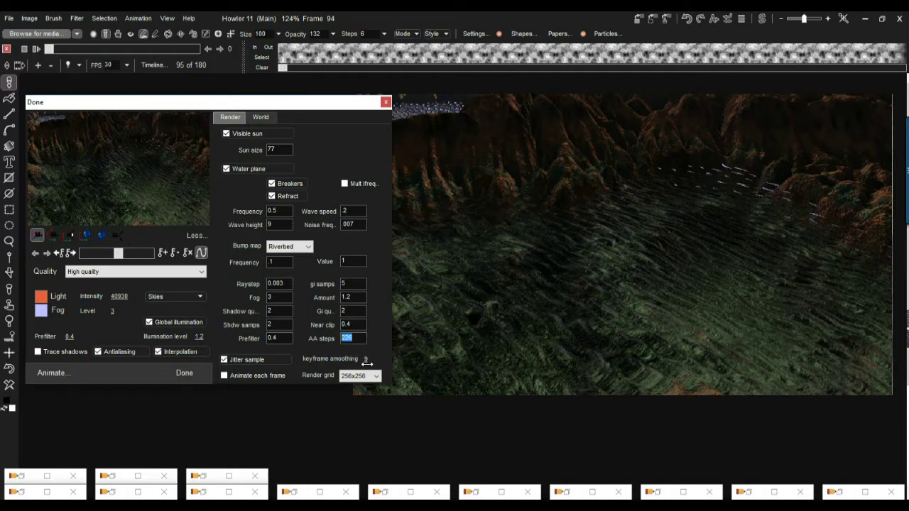
pyautogui.write('33')
pyautogui.click(50, 373)
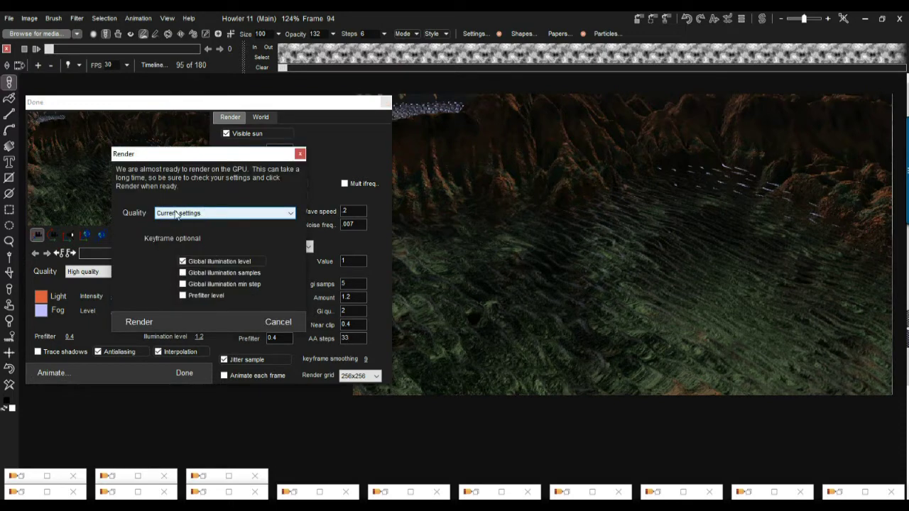
pyautogui.click(142, 323)
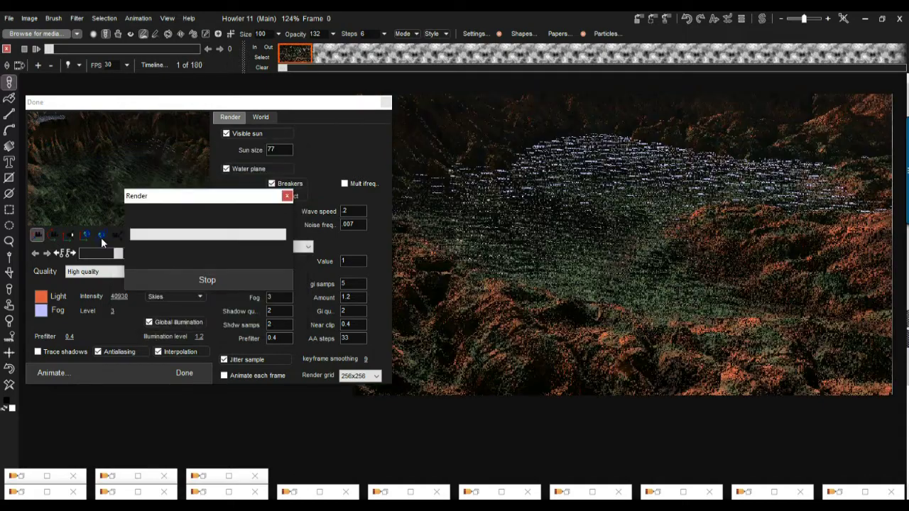